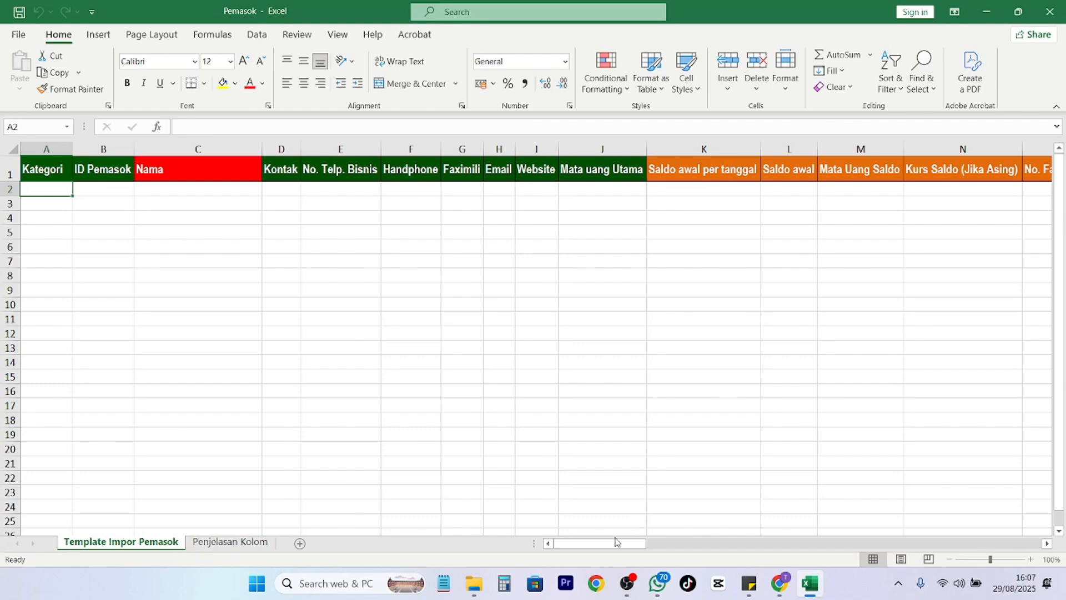
Review the Penjelasan Kolom explanations, then enter ALKES as the first supplier's category in A2.
left_click_drag(613, 542, 499, 554)
left_click(228, 542)
scroll(335, 467, "down", 10)
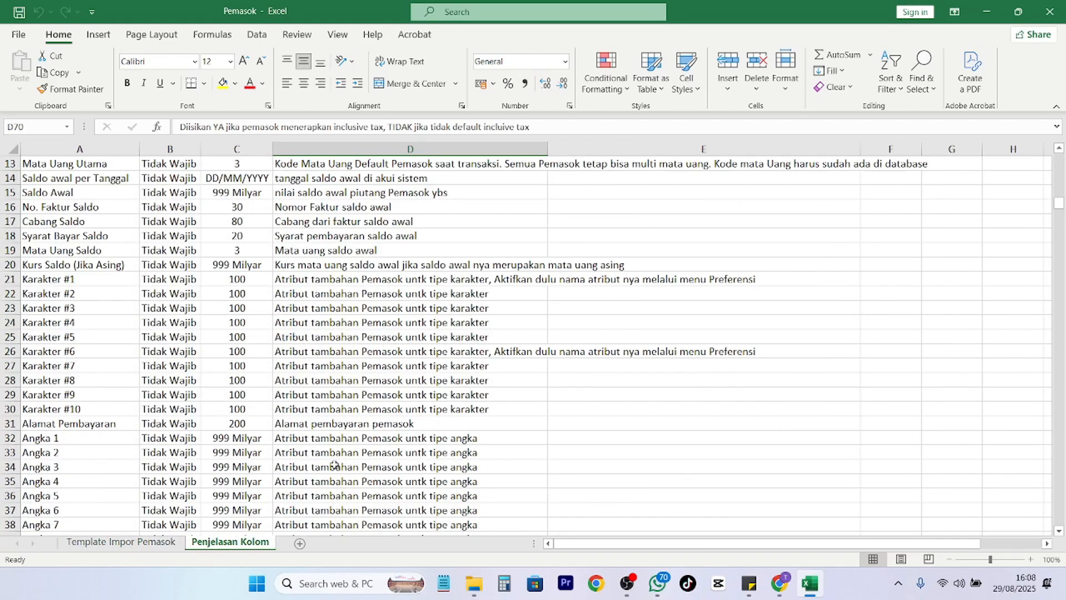
scroll(300, 489, "down", 4)
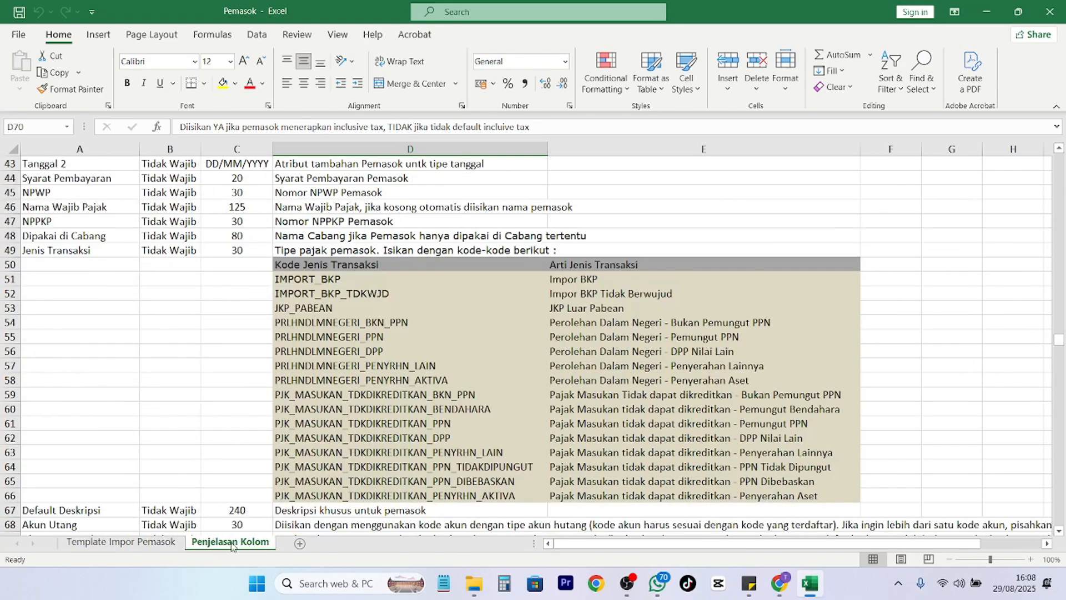
scroll(226, 516, "up", 14)
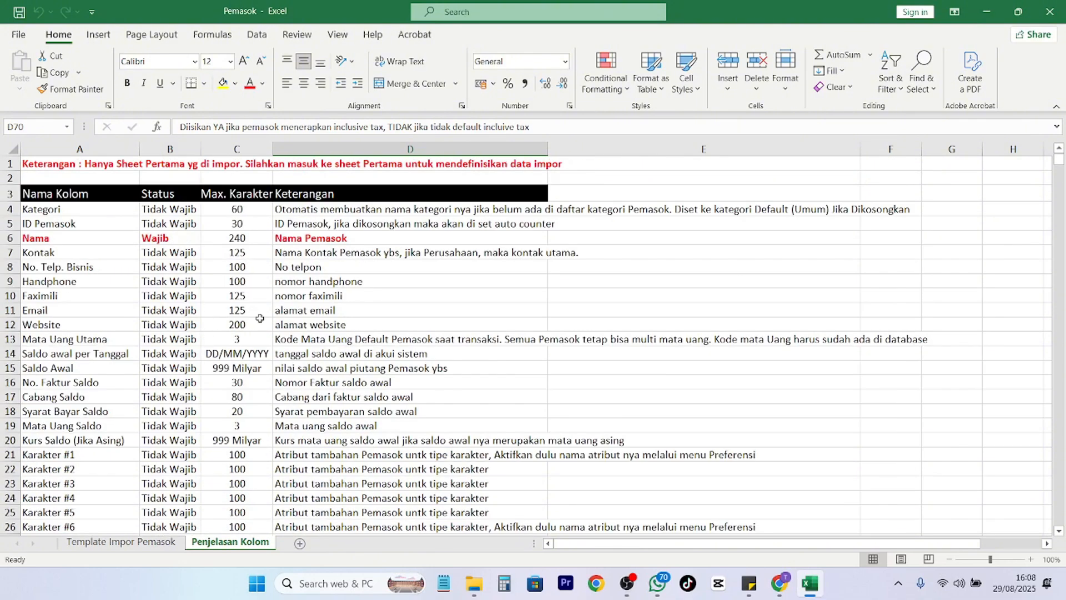
scroll(328, 364, "down", 4)
scroll(328, 363, "down", 4)
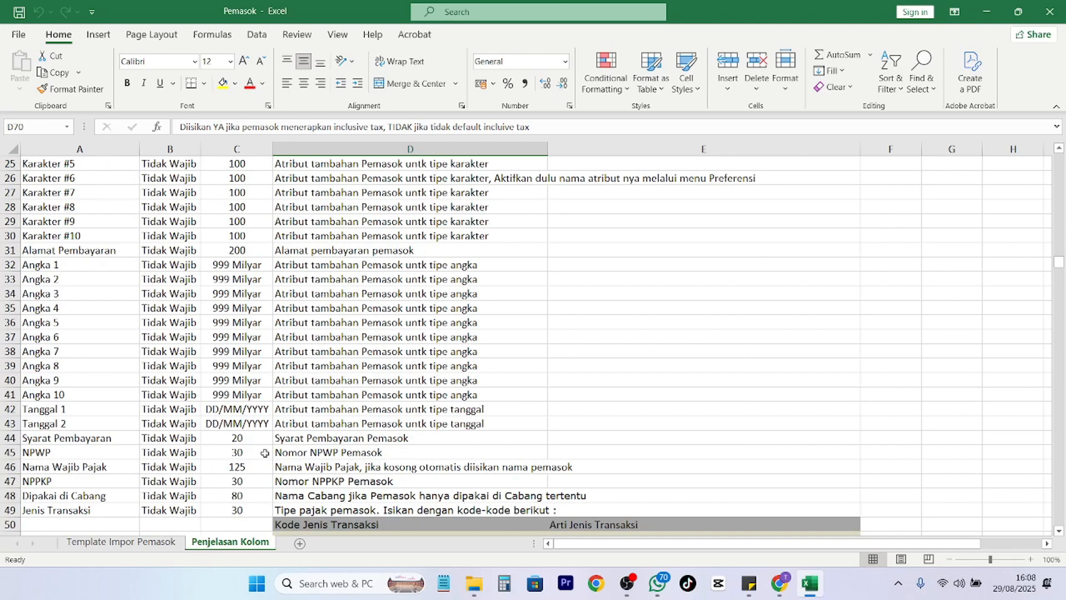
left_click(134, 543)
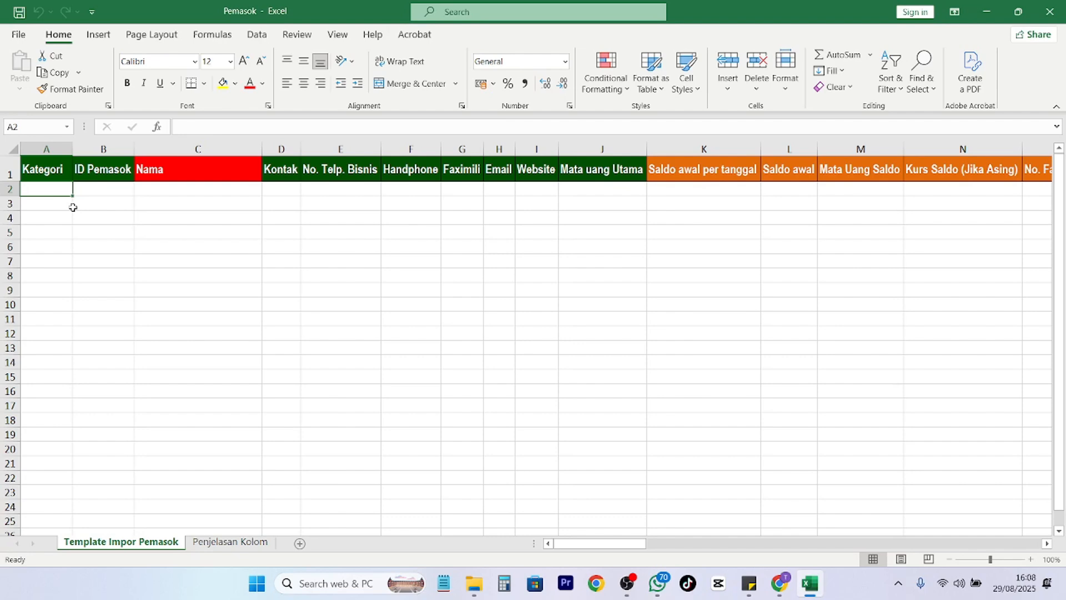
type("ALKES")
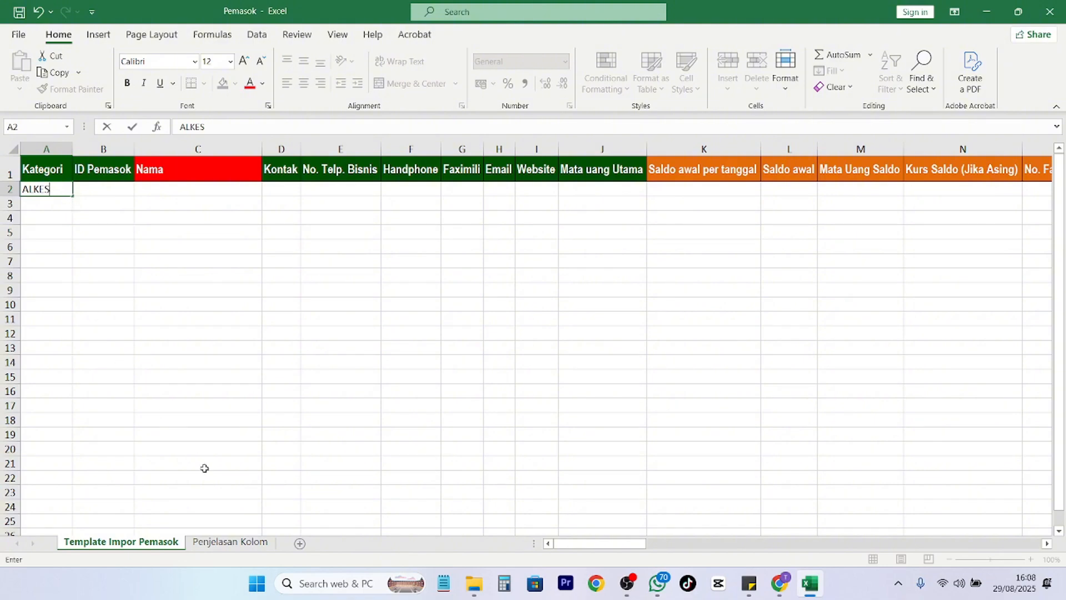
Read the Kategori column description, then switch to Accurate Online in the browser.
left_click(225, 543)
scroll(323, 397, "up", 8)
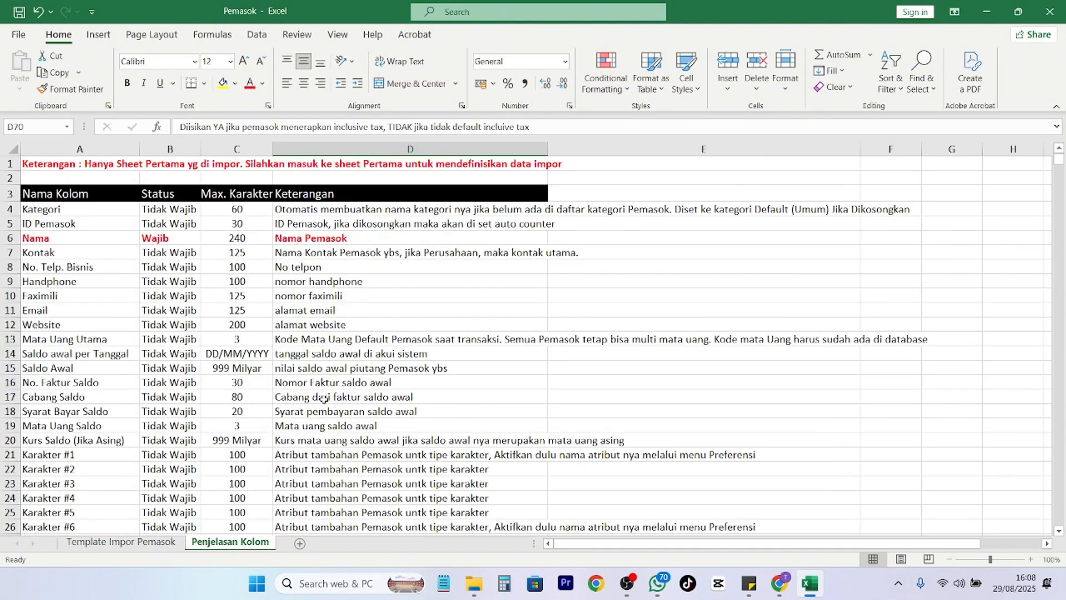
scroll(327, 411, "down", 2)
scroll(331, 427, "up", 2)
left_click(347, 214)
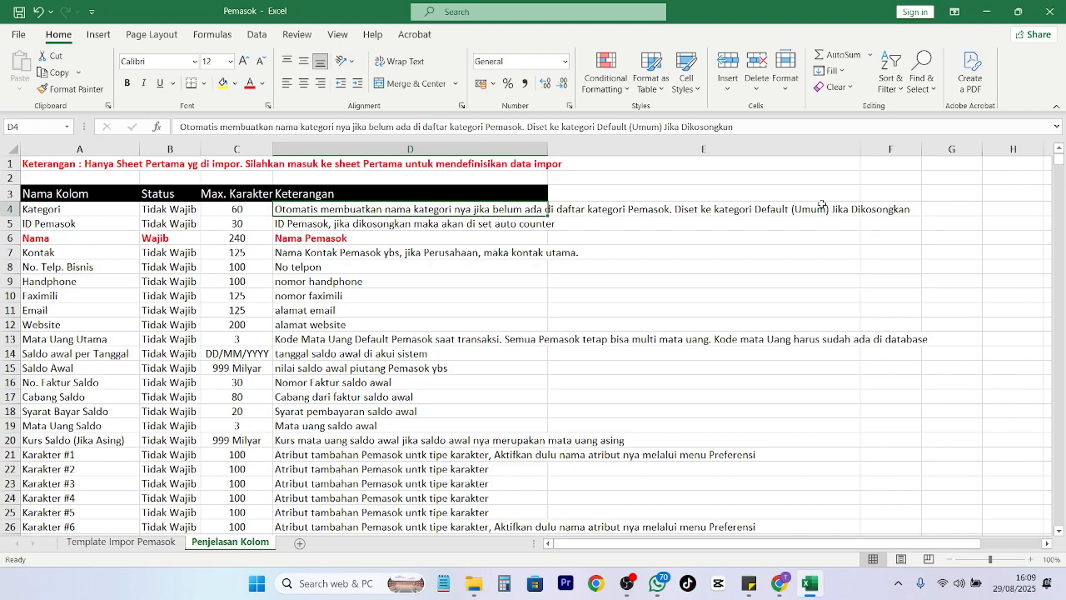
left_click(779, 583)
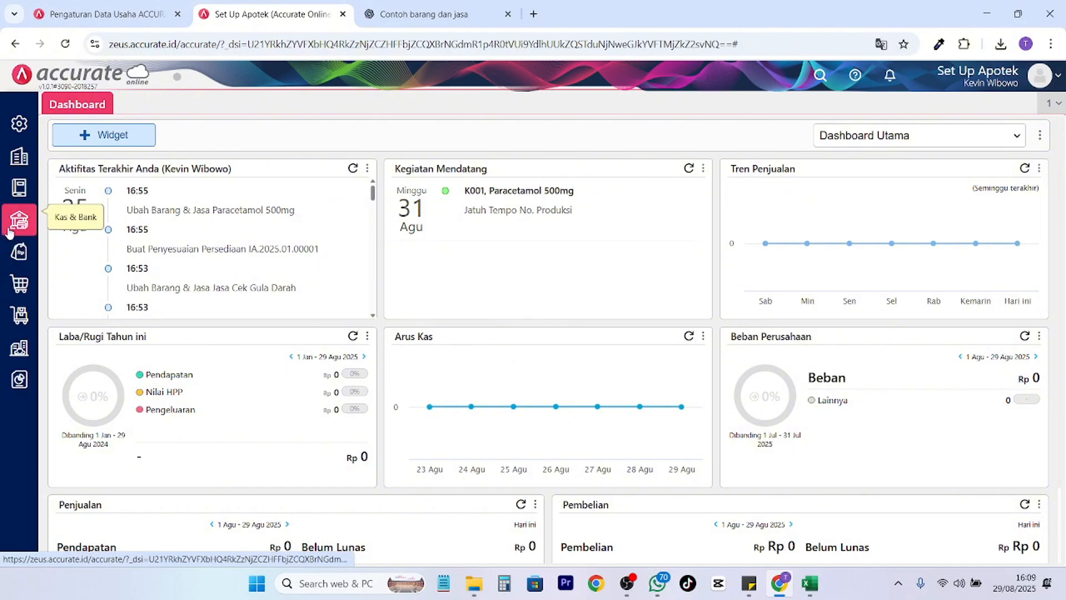
Open a new supplier form under Pembelian > Pemasok and confirm Umum is the only category.
left_click(18, 284)
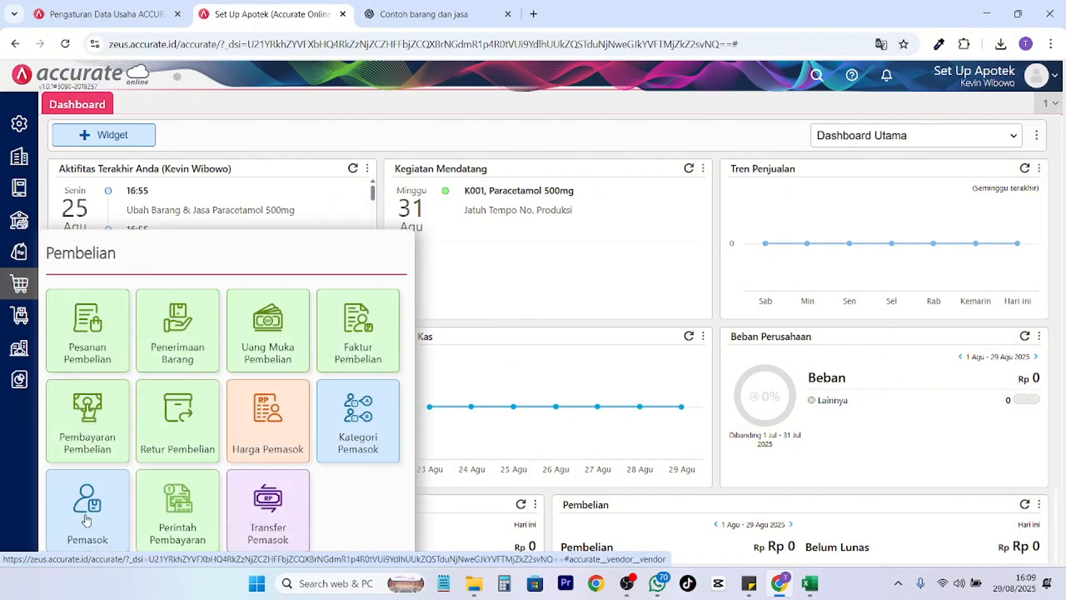
left_click(357, 422)
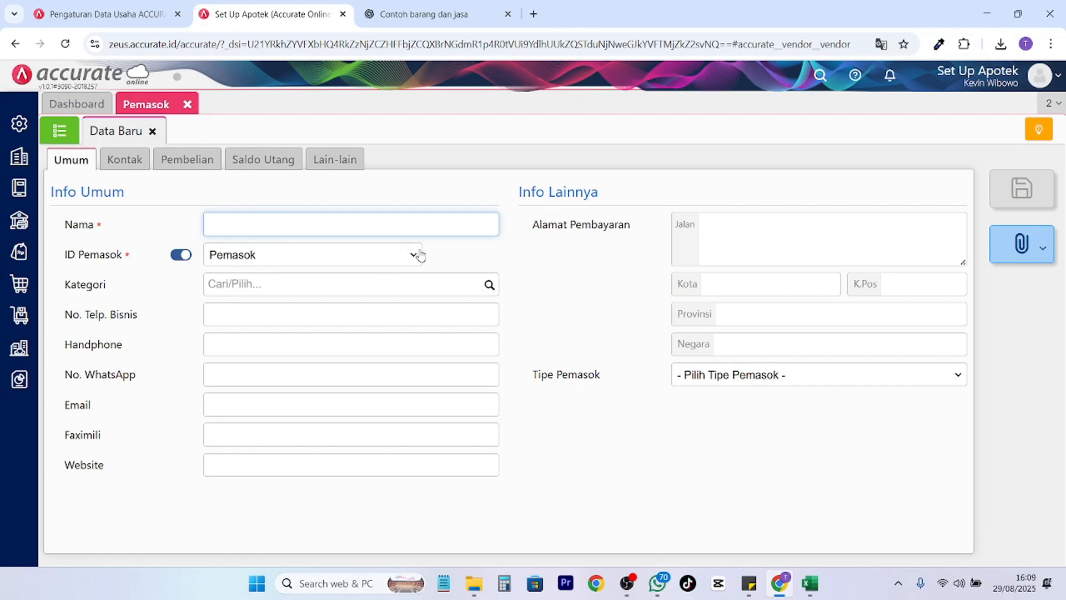
left_click(489, 285)
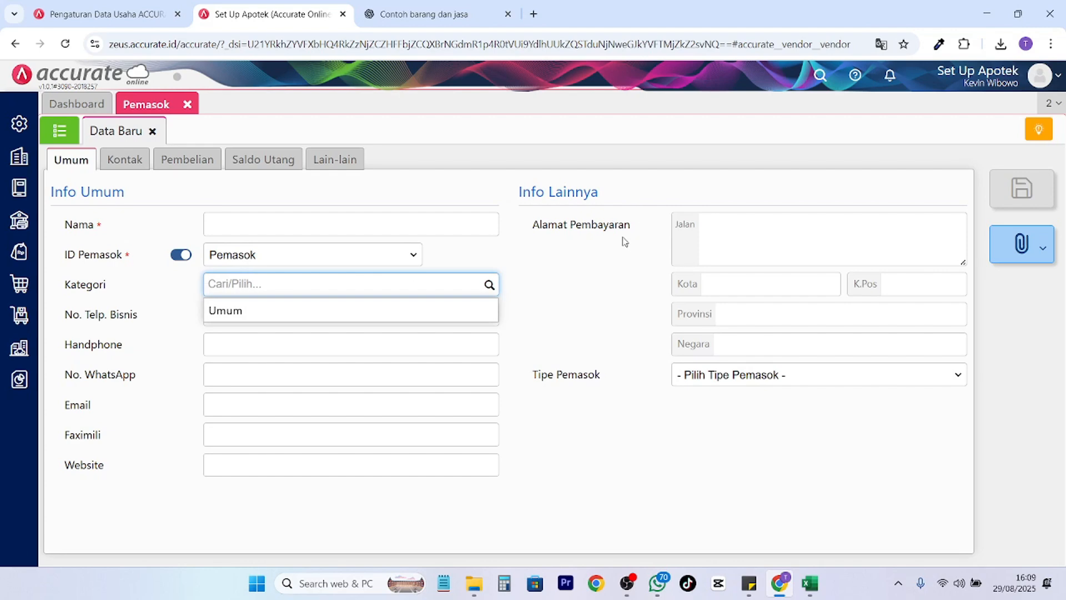
left_click(586, 304)
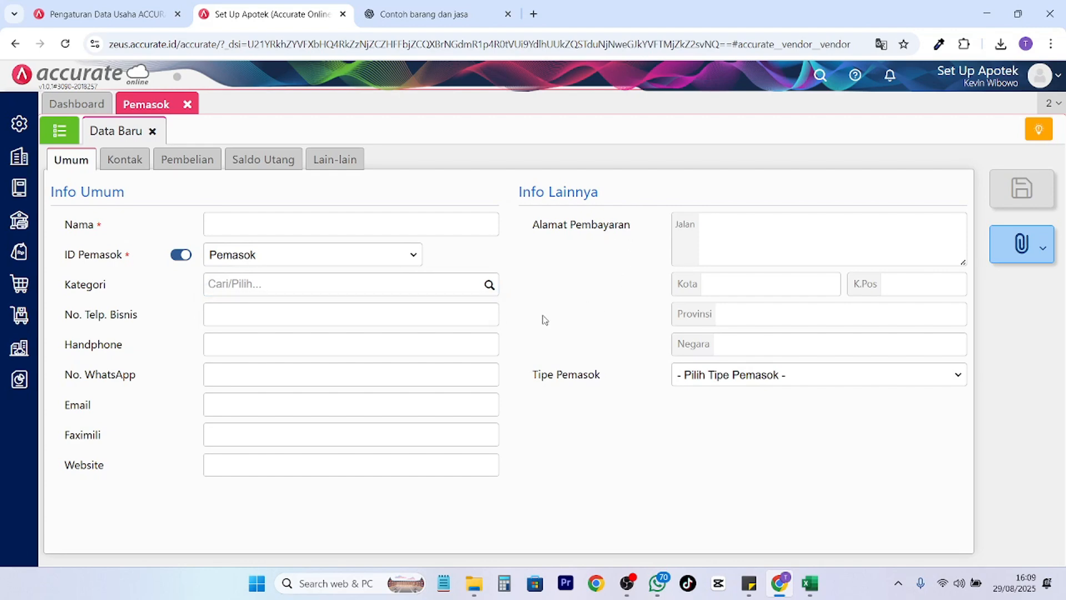
left_click(810, 583)
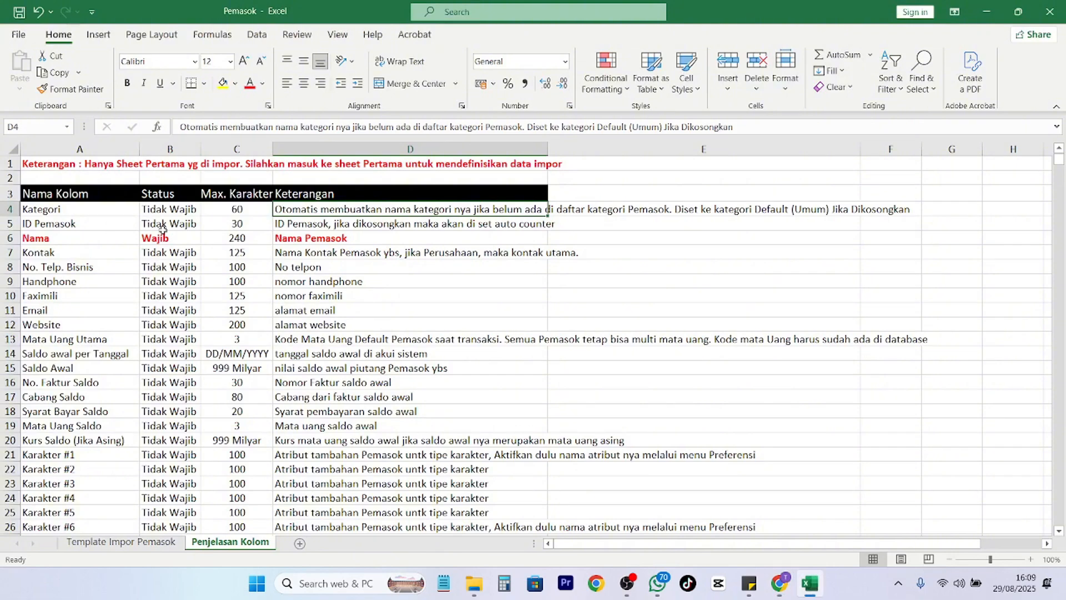
Enter supplier ID S001 in B2 and name Pemasok A in C2.
left_click(121, 542)
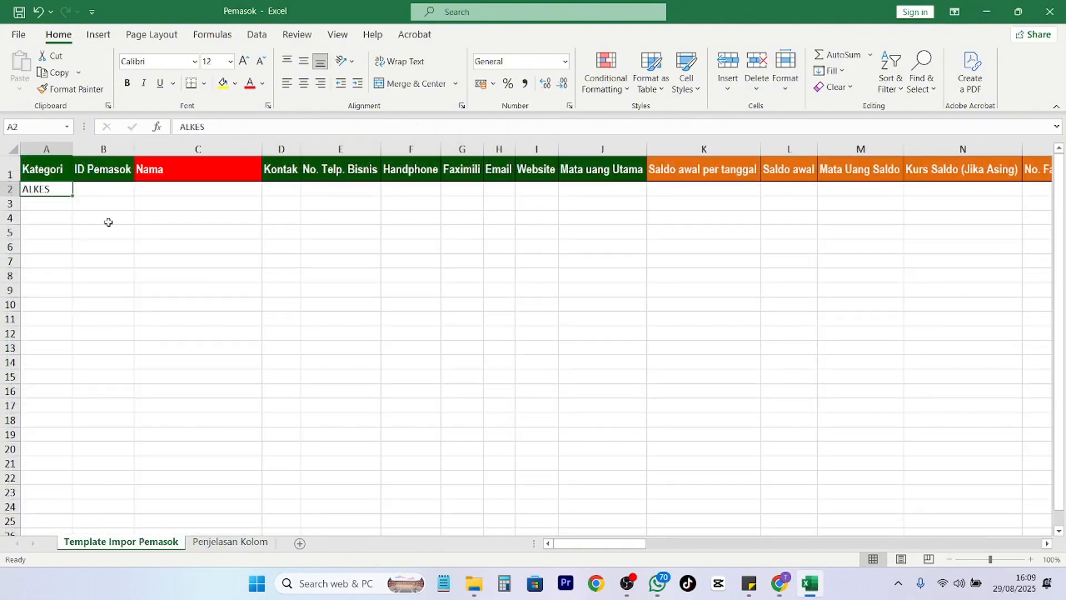
left_click(101, 190)
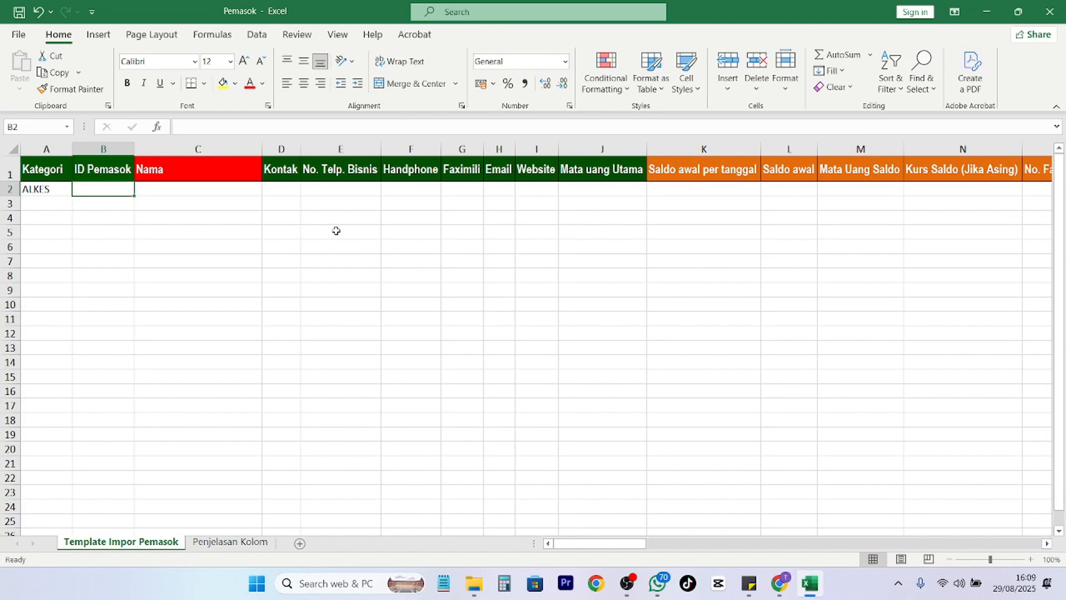
type("S001")
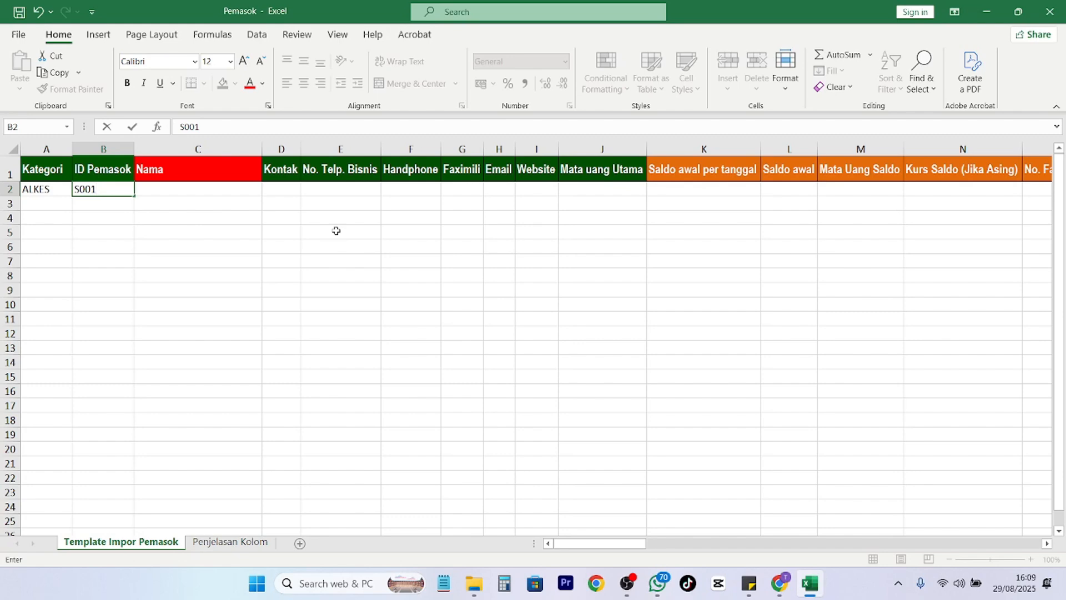
key("Tab")
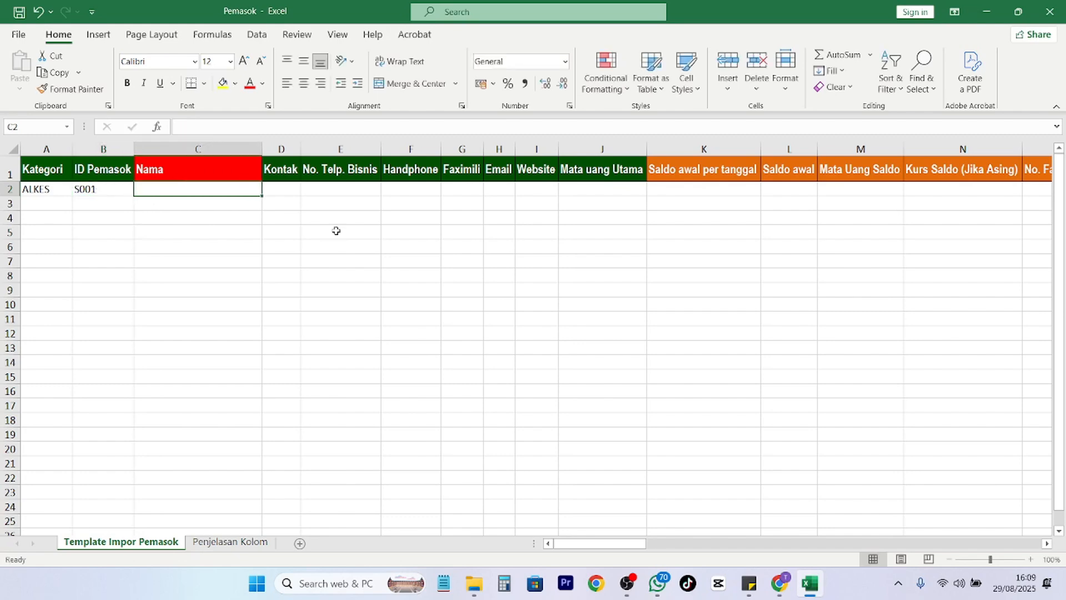
type("Pemasok A")
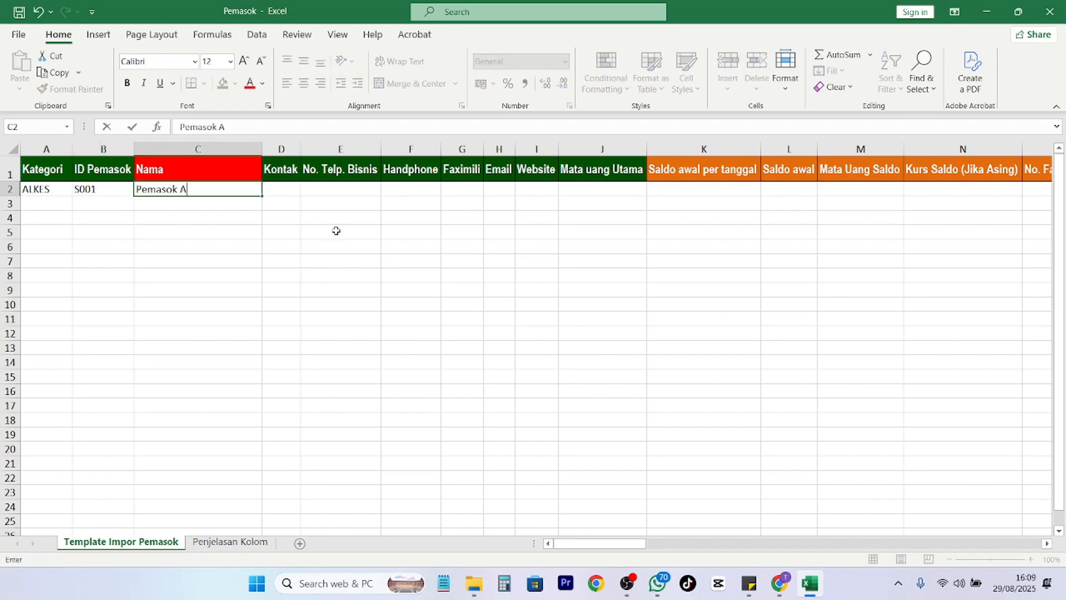
left_click(309, 309)
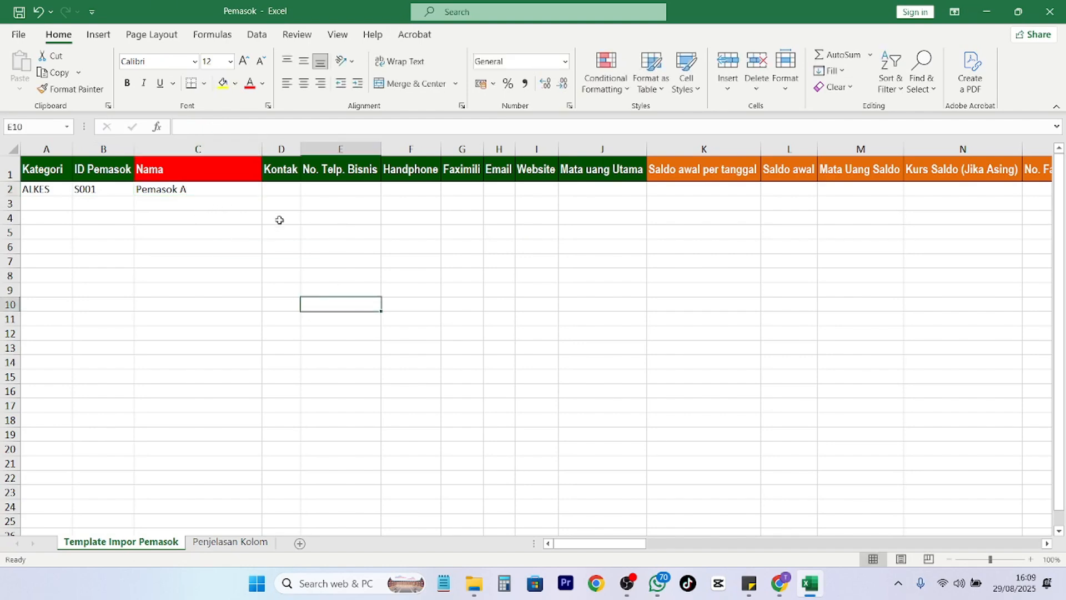
Check on Penjelasan Kolom that Nama is the required column.
left_click(230, 542)
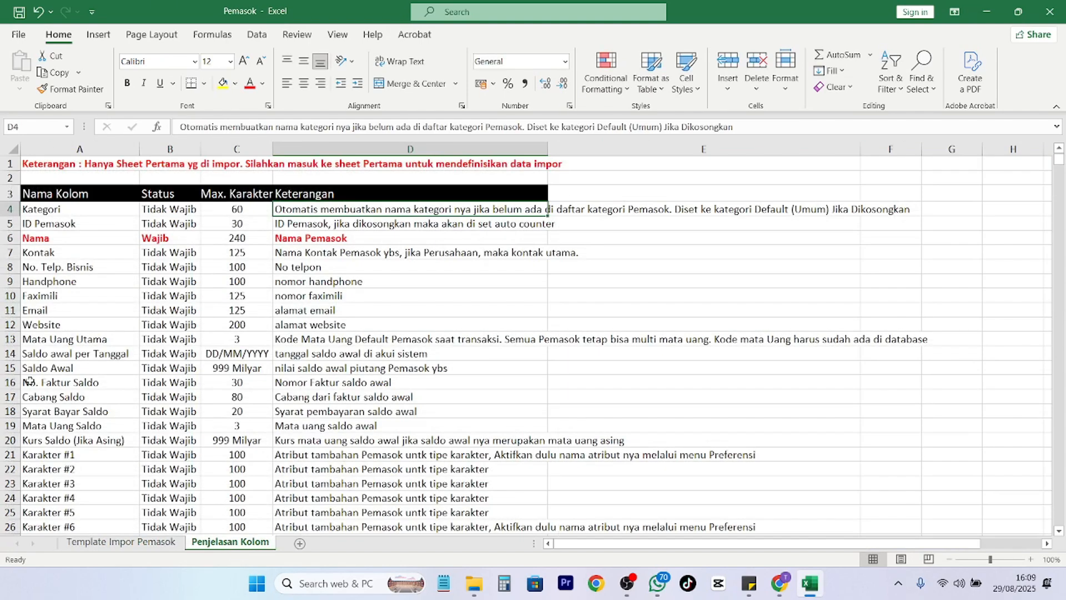
left_click(53, 245)
left_click(145, 238)
scroll(234, 318, "down", 4)
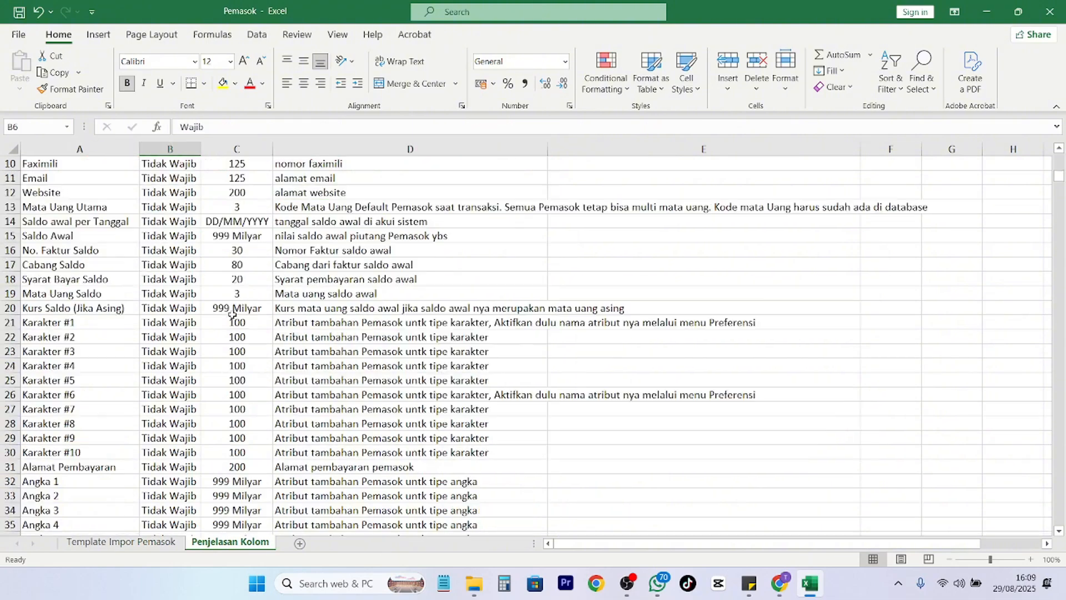
scroll(234, 318, "down", 20)
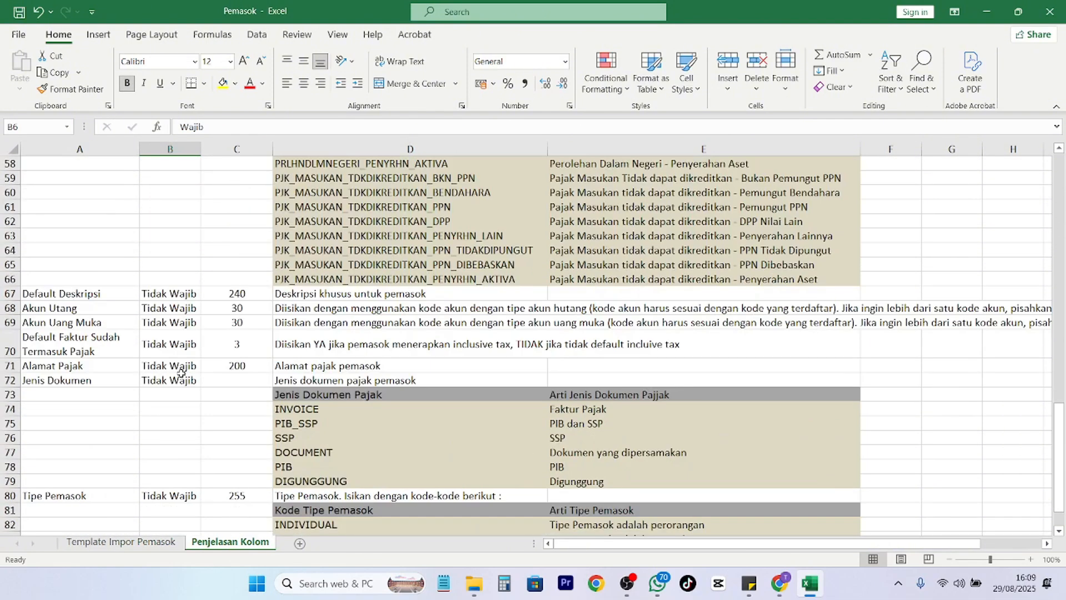
scroll(181, 373, "up", 20)
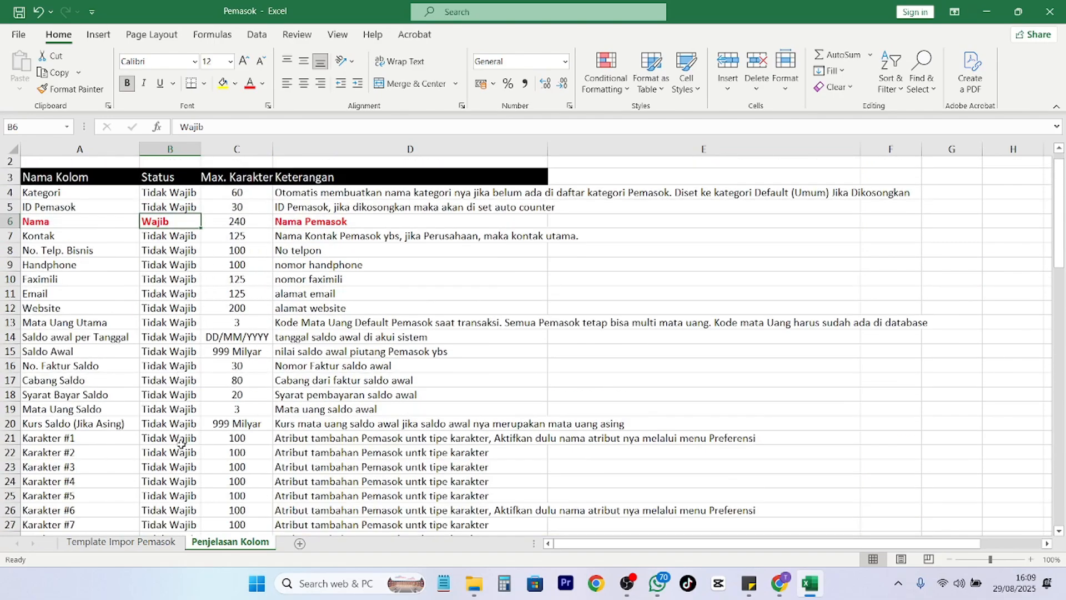
Back on the template, locate the business phone cell E2 and Handphone cell F2.
left_click(121, 541)
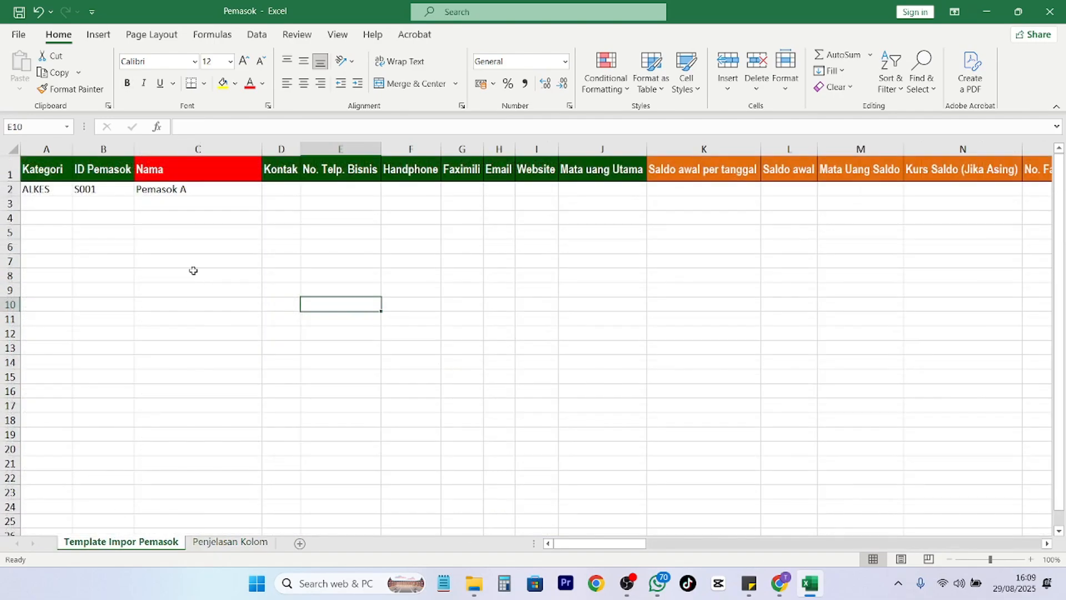
left_click(174, 201)
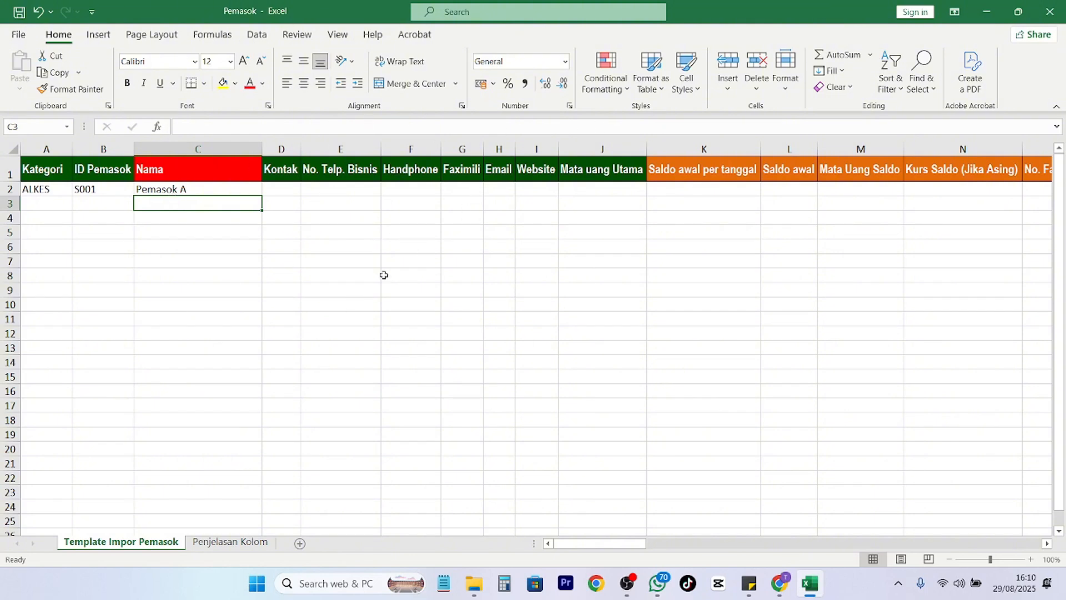
left_click(350, 186)
left_click(407, 186)
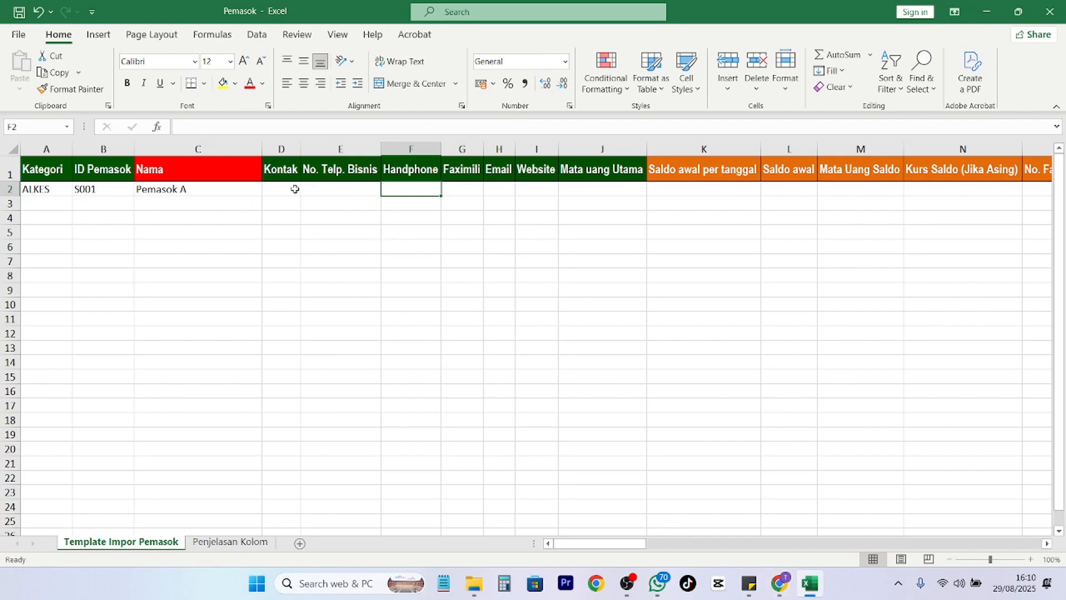
left_click(320, 187)
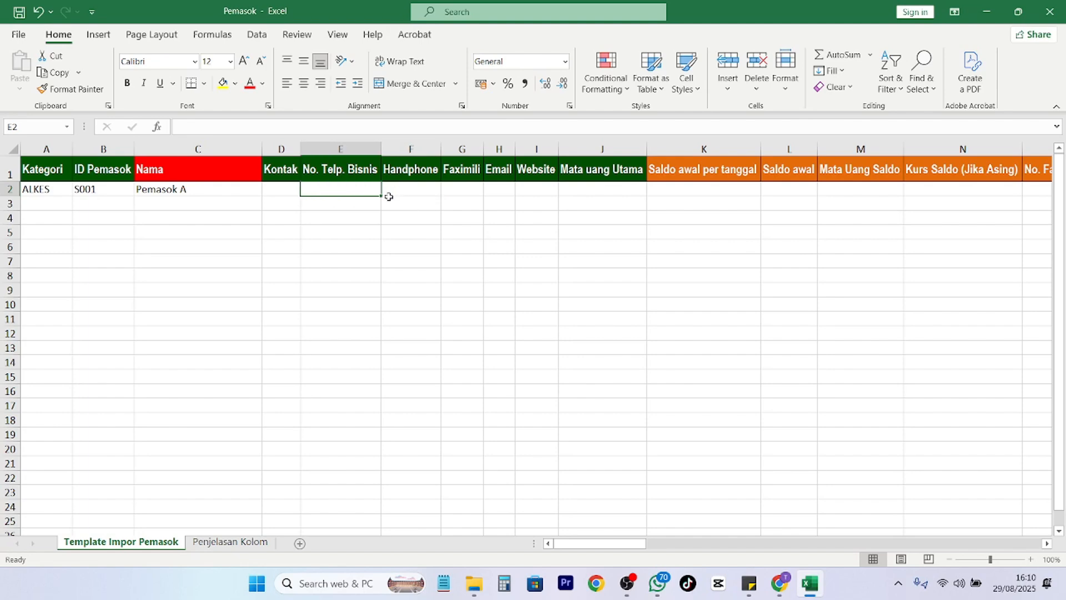
left_click(411, 188)
Compare the No. Telp. Bisnis and Handphone fields on Accurate Online's new supplier form.
left_click(788, 580)
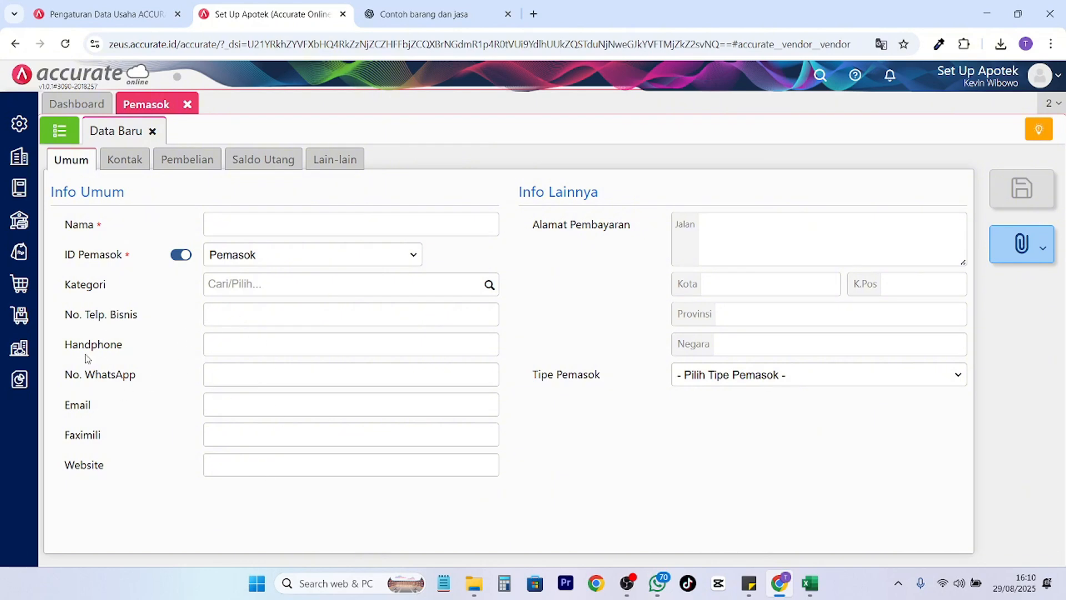
left_click_drag(123, 344, 110, 344)
left_click(242, 341)
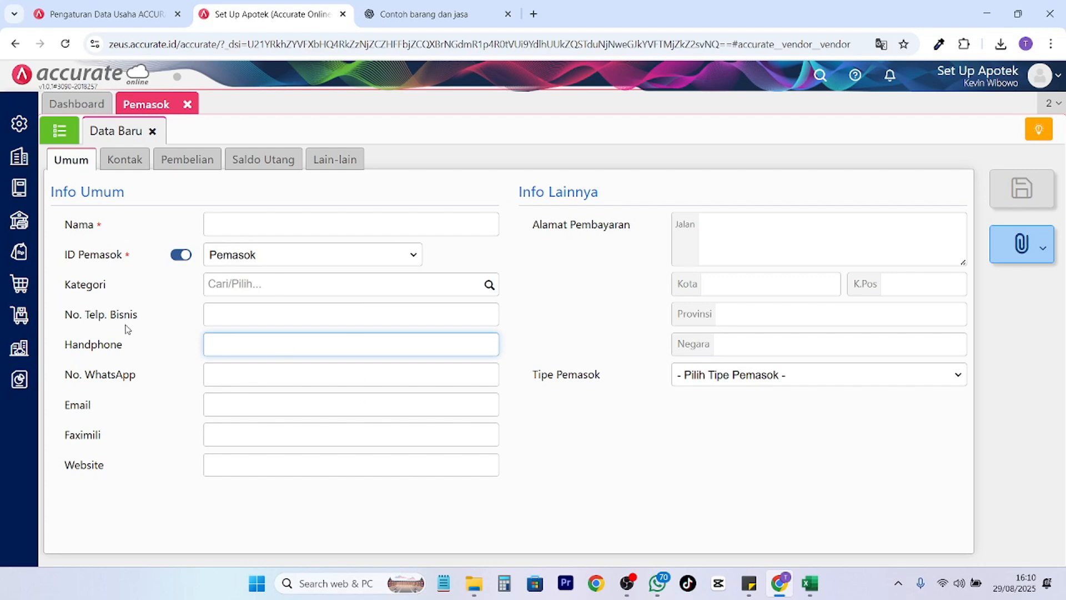
left_click_drag(140, 314, 61, 316)
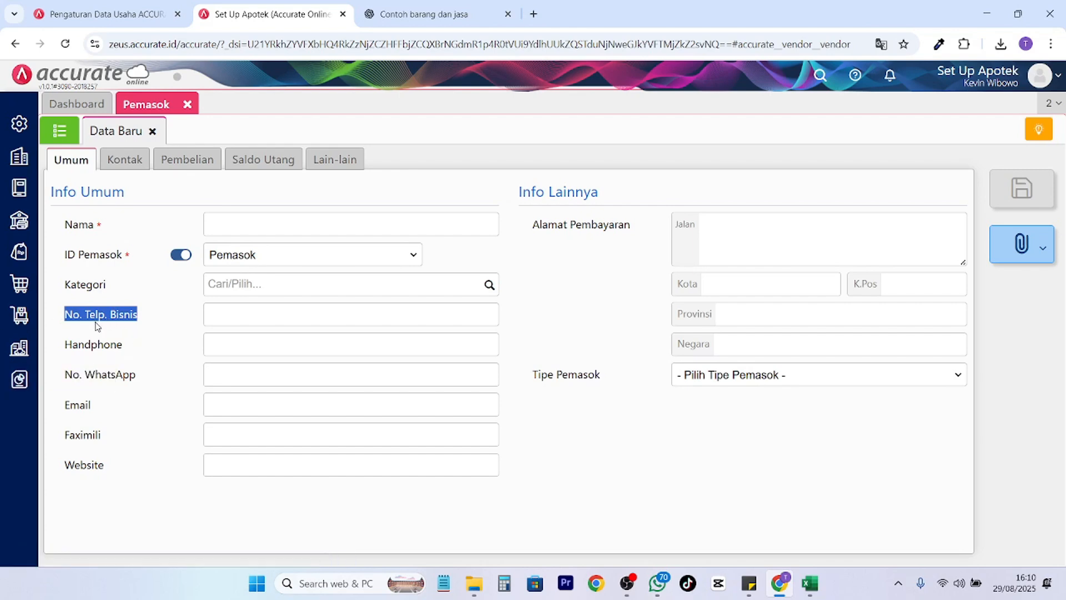
left_click_drag(143, 351, 65, 345)
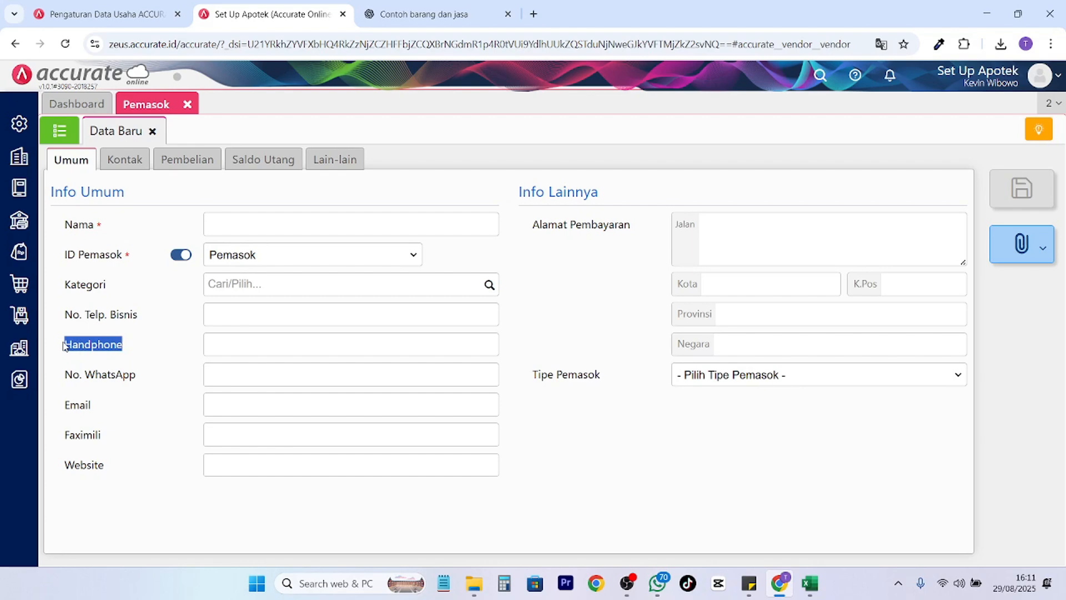
left_click_drag(139, 317, 67, 318)
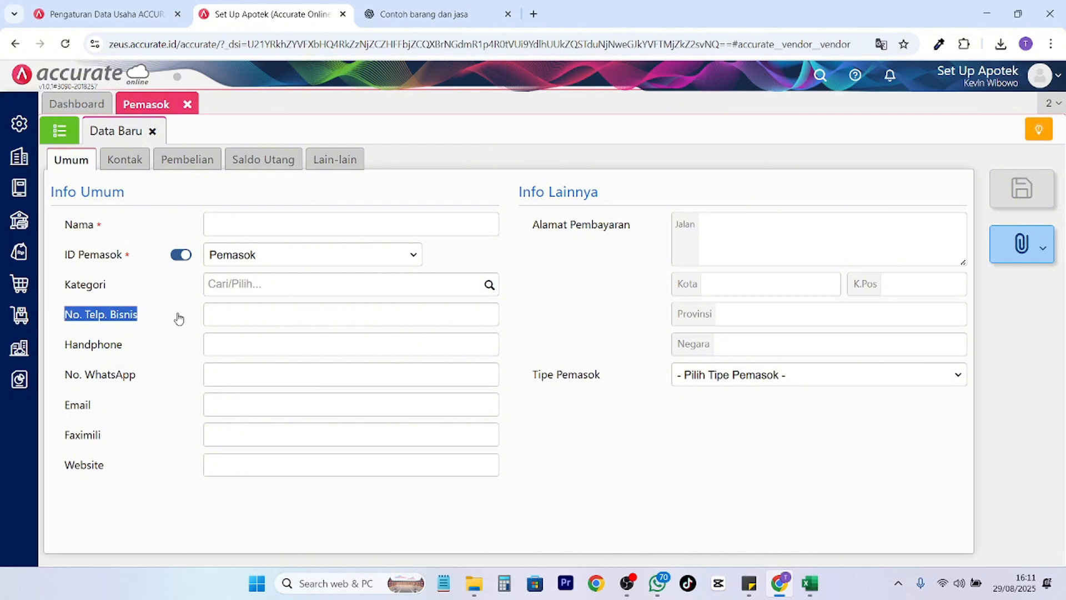
left_click_drag(123, 346, 72, 346)
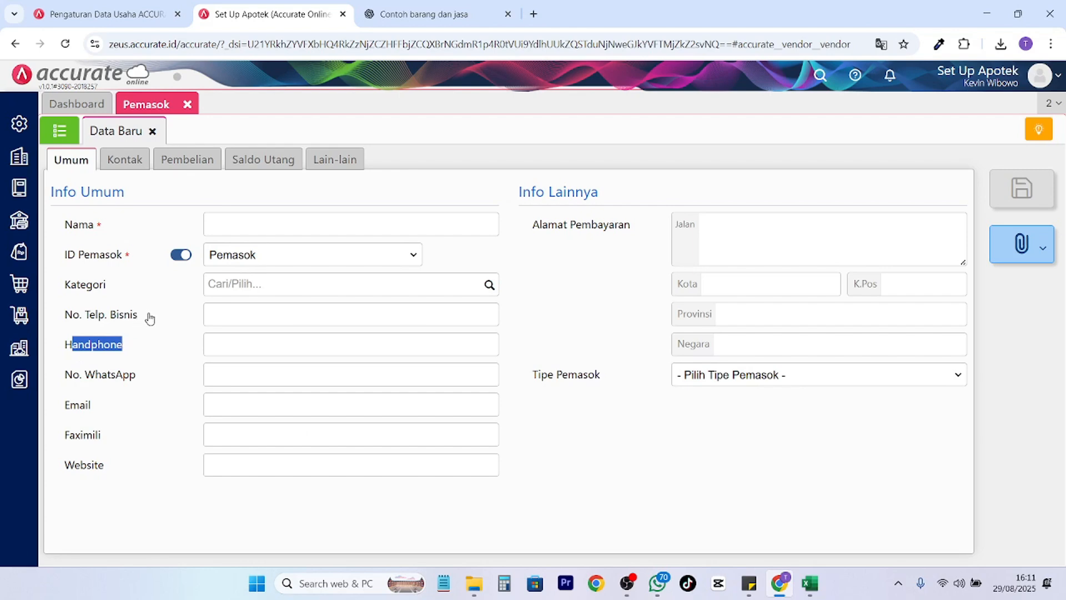
left_click_drag(149, 317, 62, 313)
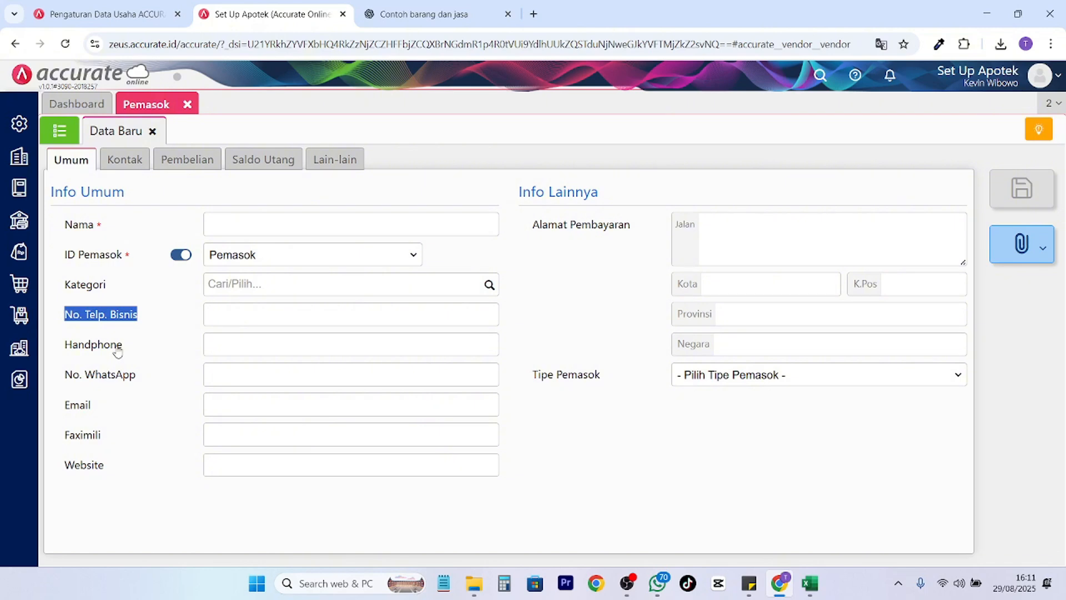
left_click(236, 316)
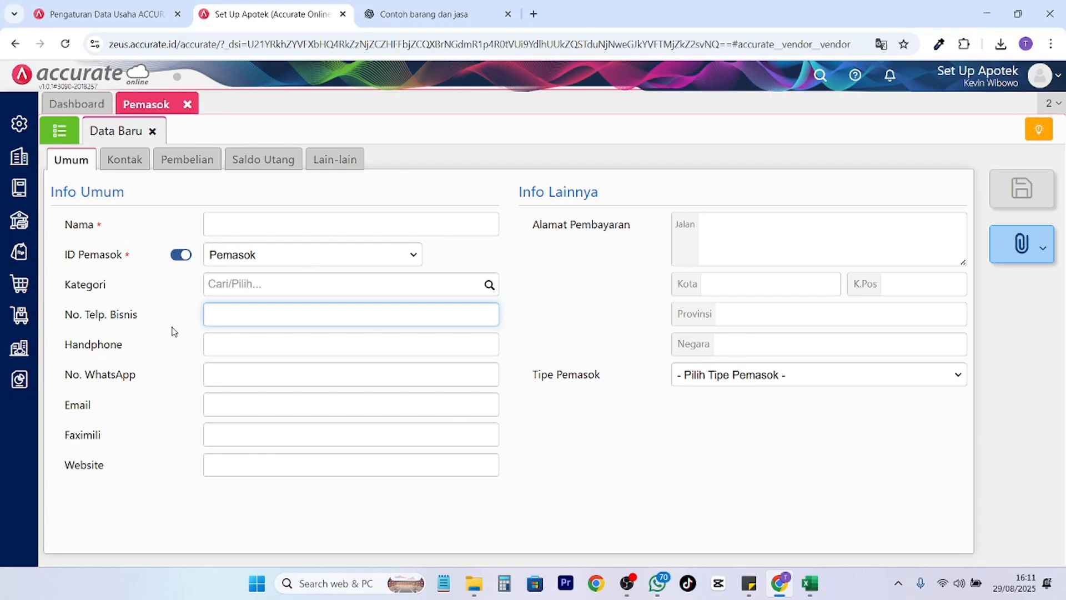
left_click_drag(151, 354, 87, 351)
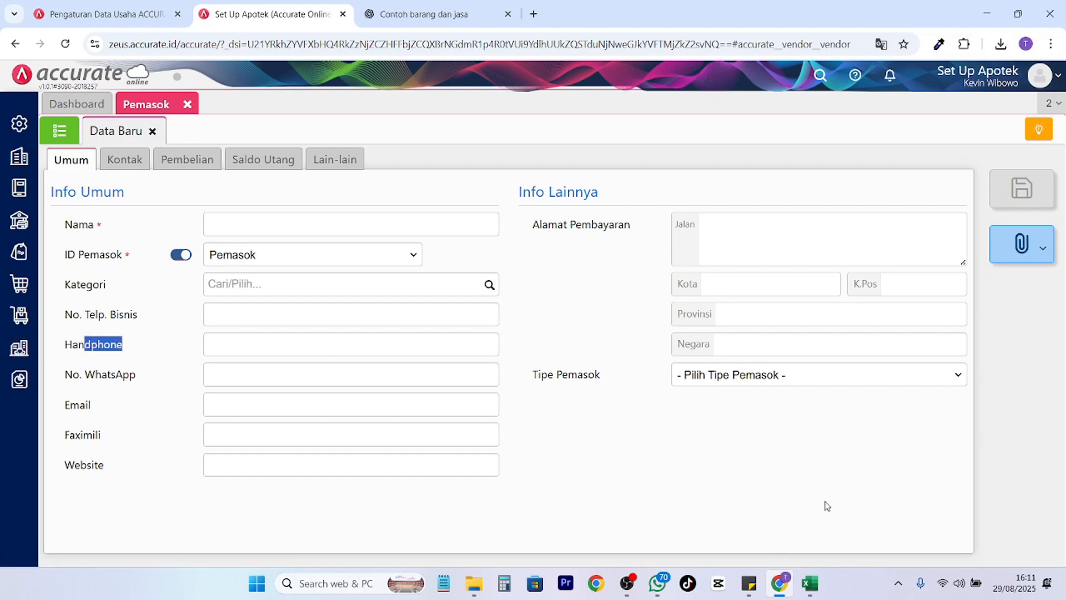
left_click(811, 582)
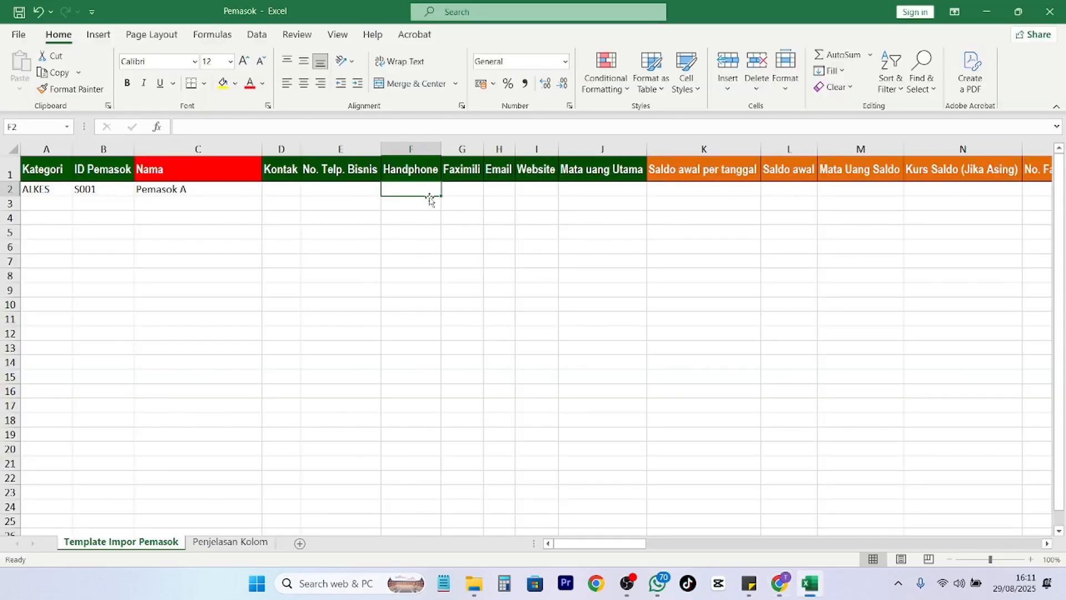
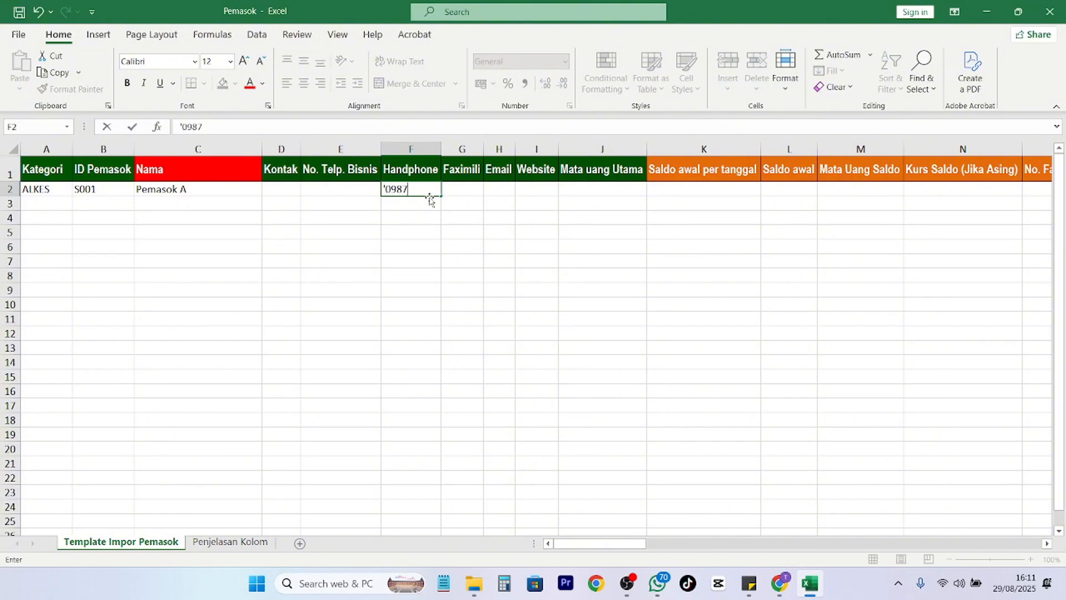
Enter the supplier's handphone number in F2 as text, with a leading apostrophe.
key("Return")
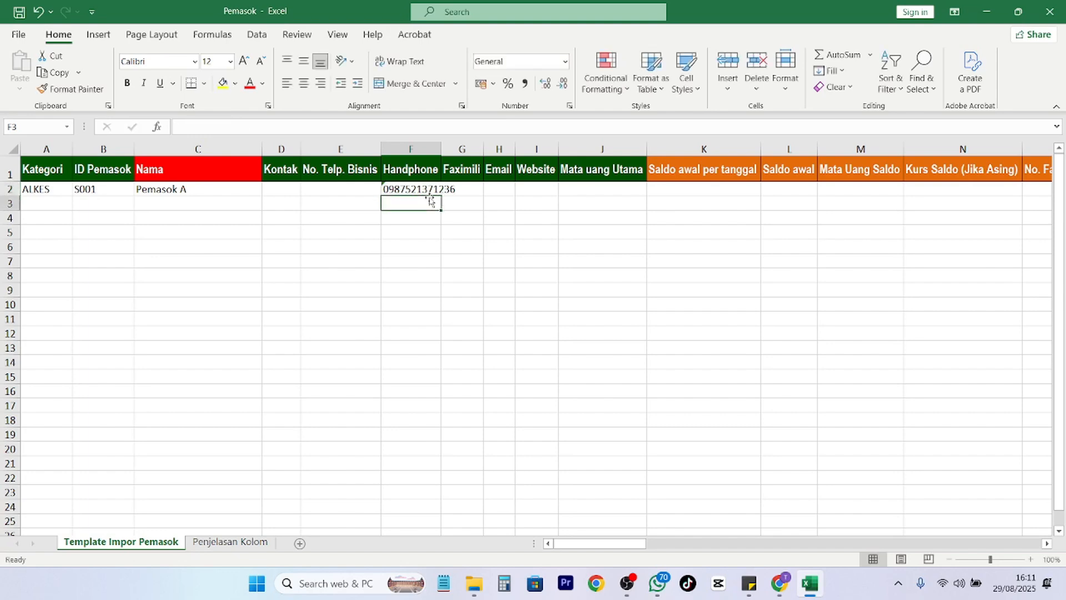
key("Up")
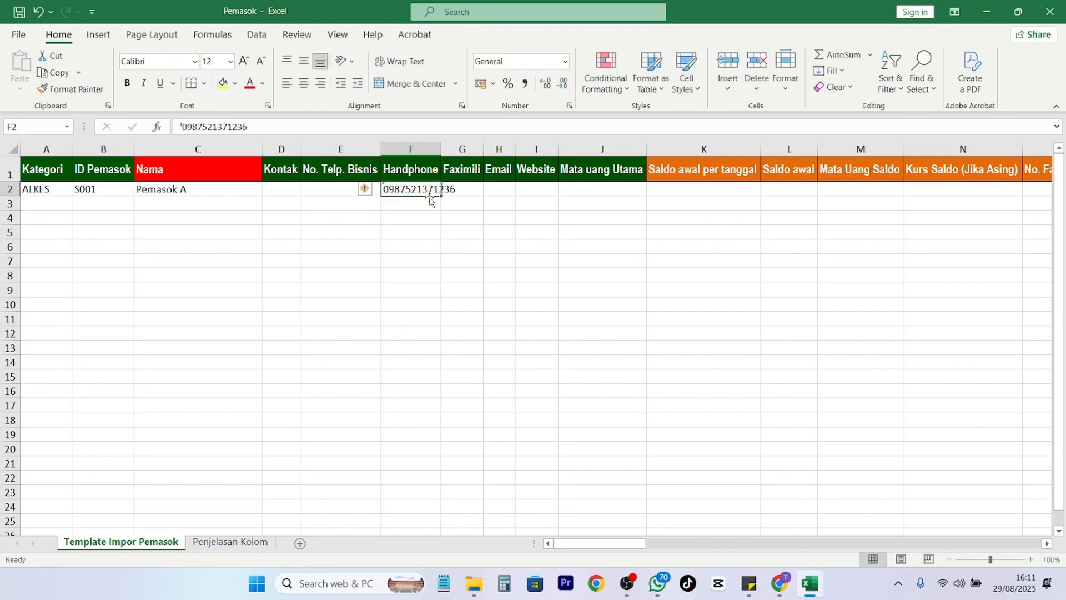
left_click(490, 201)
left_click(472, 194)
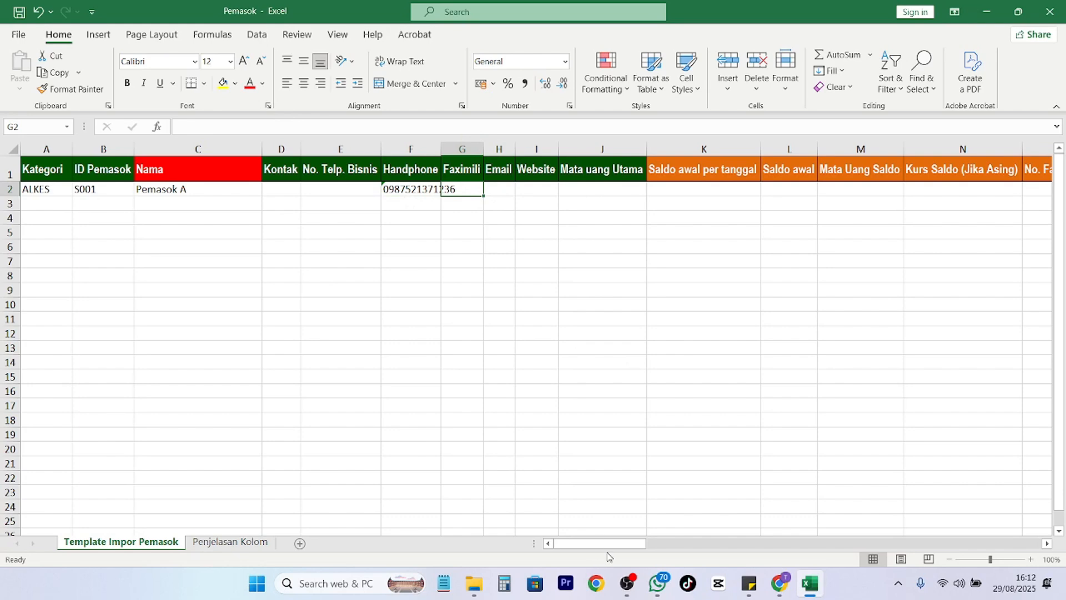
Scroll right to the balance columns and select O2 under No. Faktur Saldo.
left_click_drag(606, 549, 645, 554)
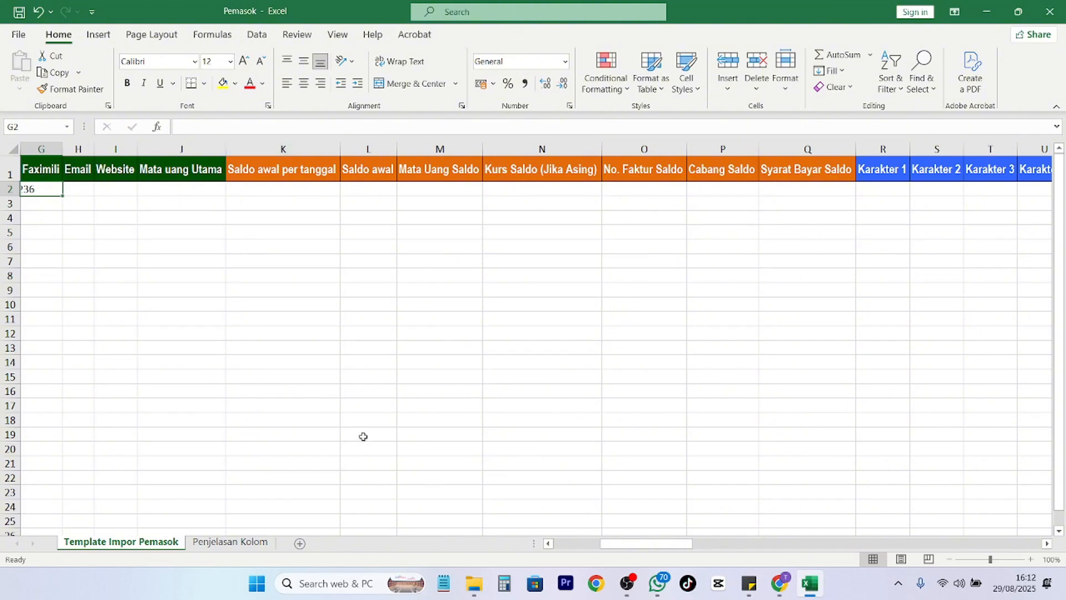
mouse_move(621, 549)
left_mouse_down()
mouse_move(569, 550)
mouse_move(626, 544)
left_mouse_up()
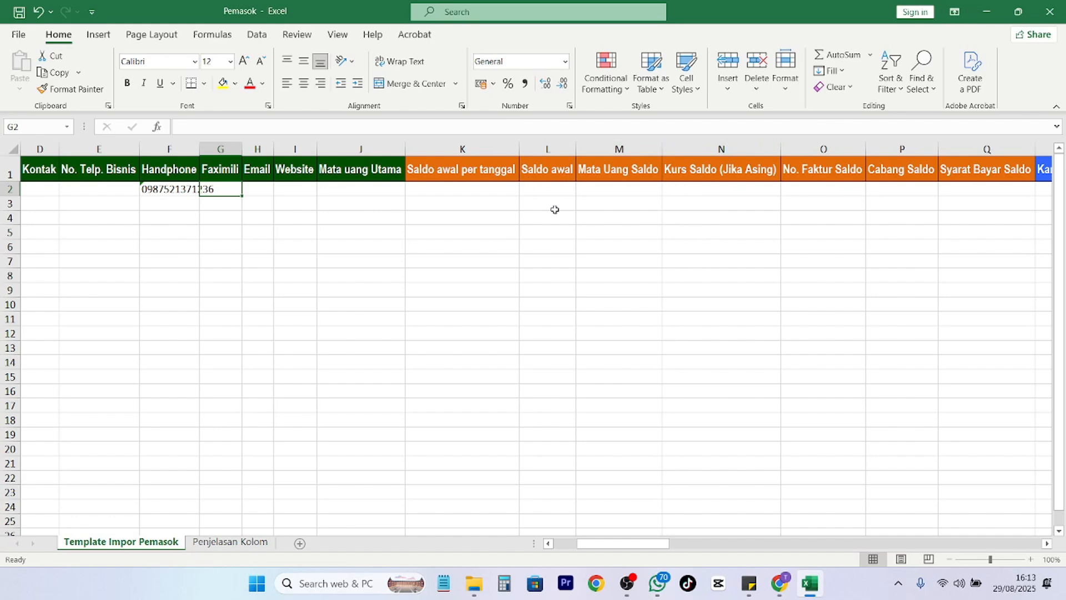
left_click_drag(619, 543, 628, 544)
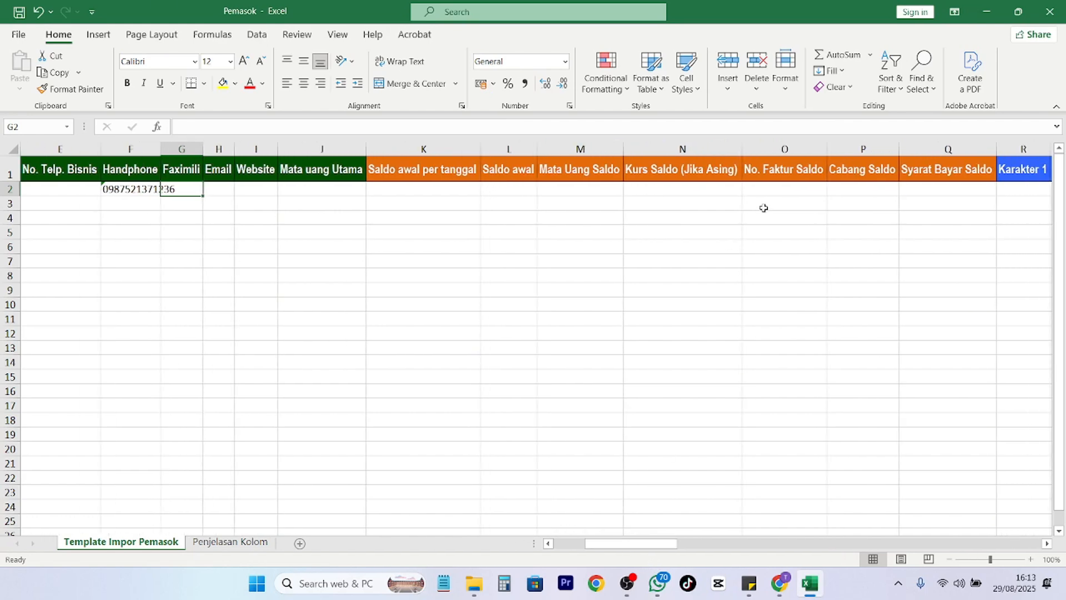
left_click(772, 191)
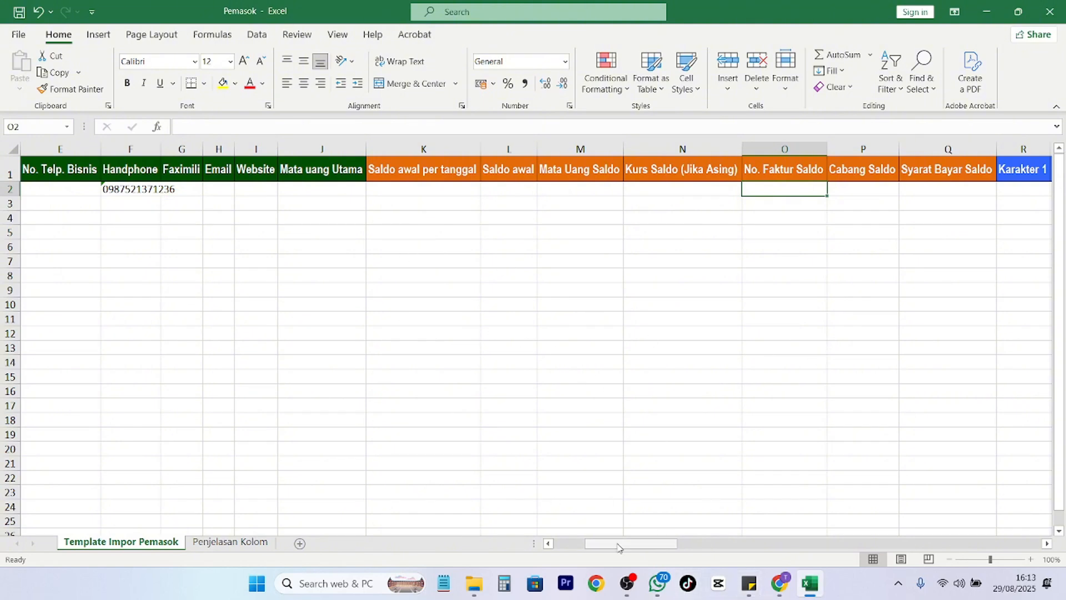
mouse_move(600, 543)
left_mouse_down()
mouse_move(621, 543)
mouse_move(590, 545)
left_mouse_up()
Read the Saldo Awal column description on Penjelasan Kolom, then return to the template.
left_click(233, 540)
scroll(183, 332, "down", 2)
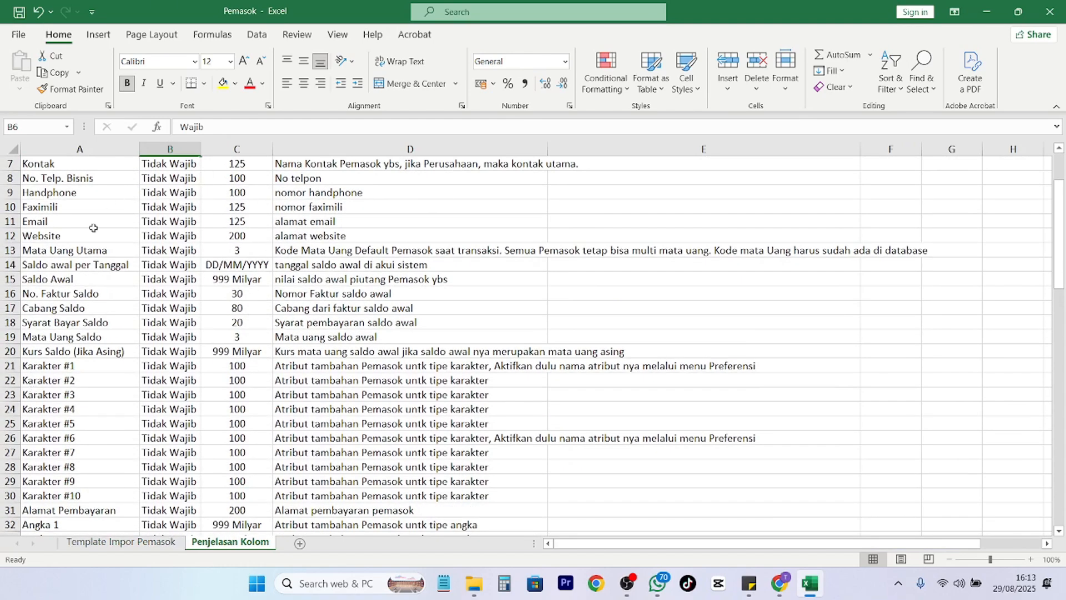
left_click(73, 273)
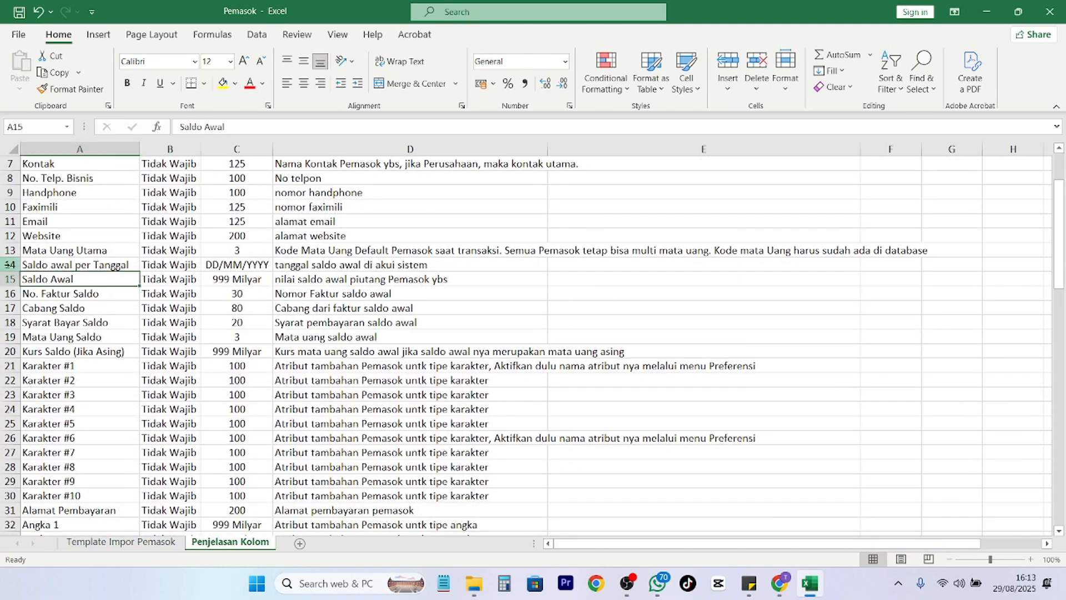
left_click(10, 264)
left_click(143, 543)
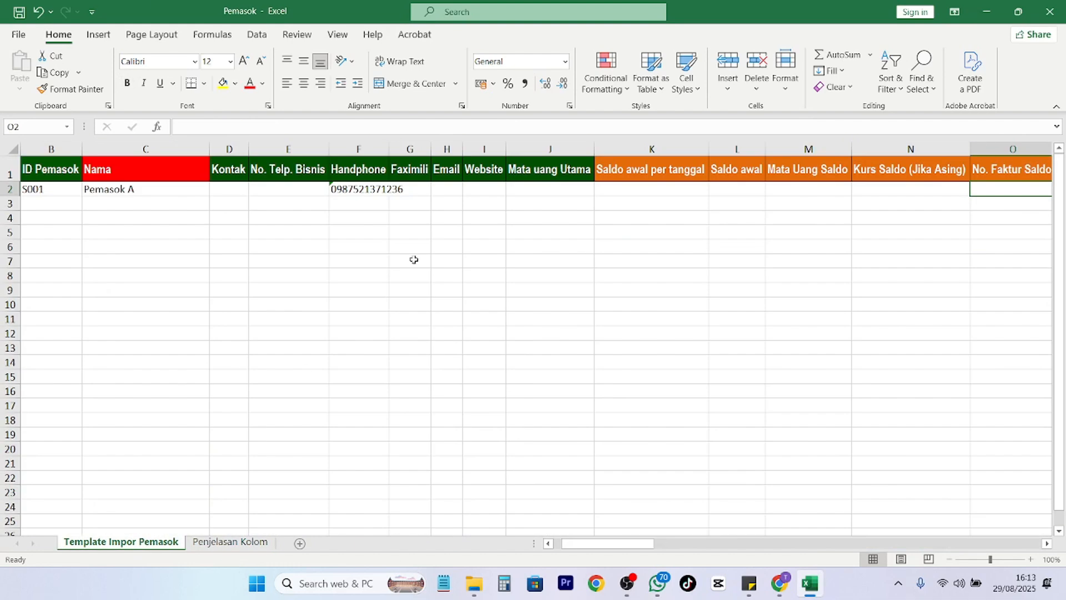
Enter opening balance date 01/08/2025, amount 50000 and currency IDR for the supplier.
left_click(618, 189)
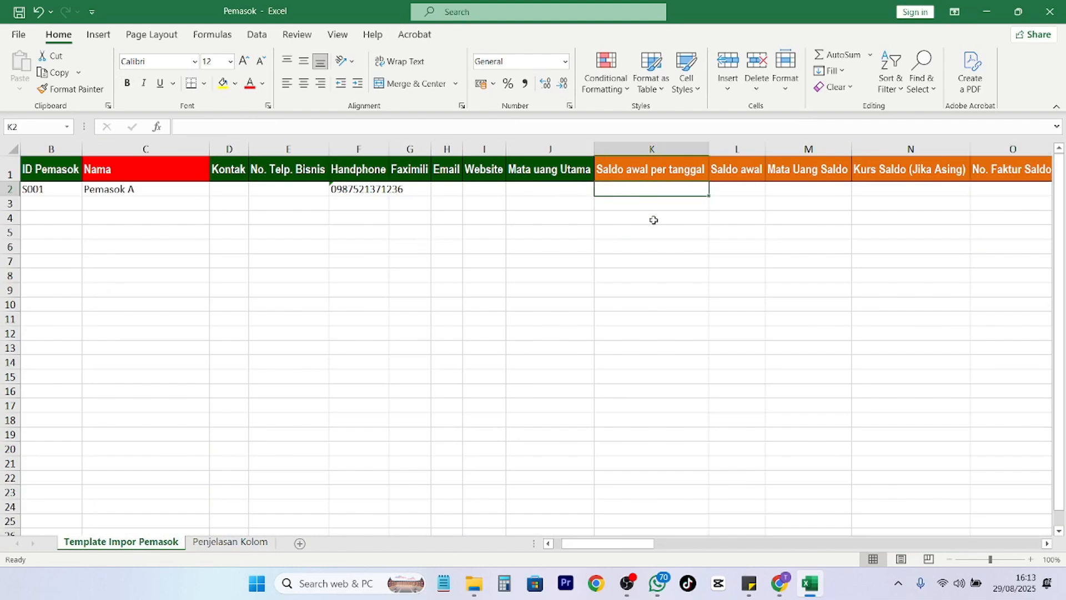
type("0")
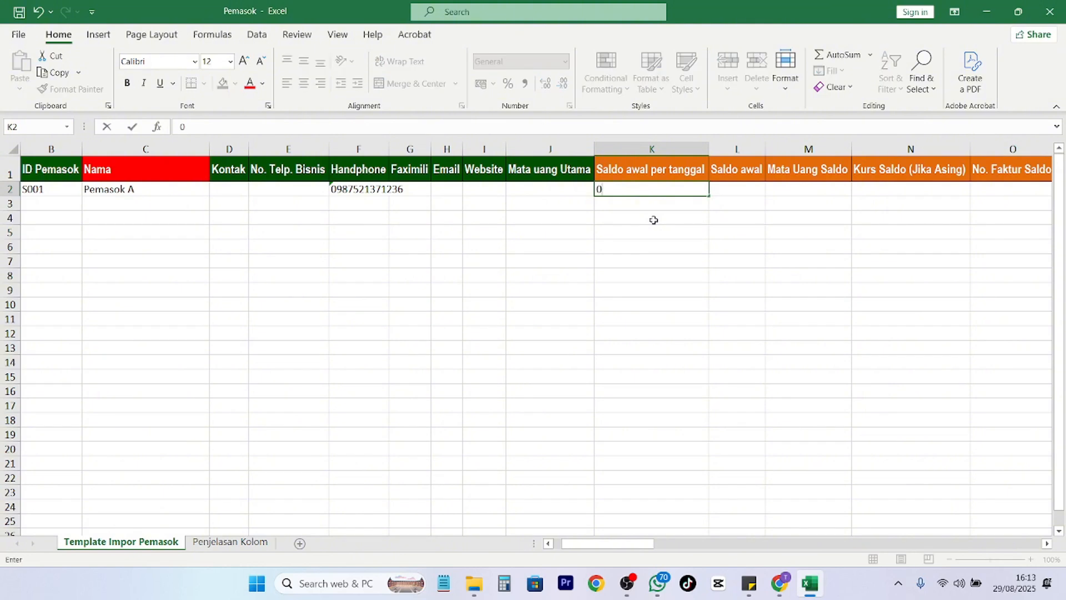
type("1/08/2025")
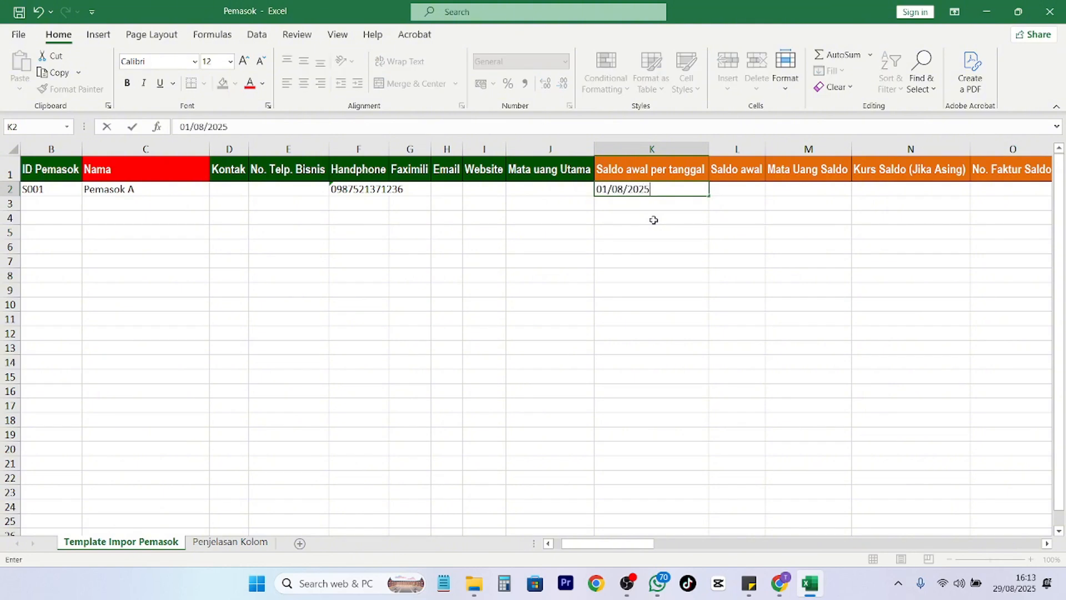
key("Tab")
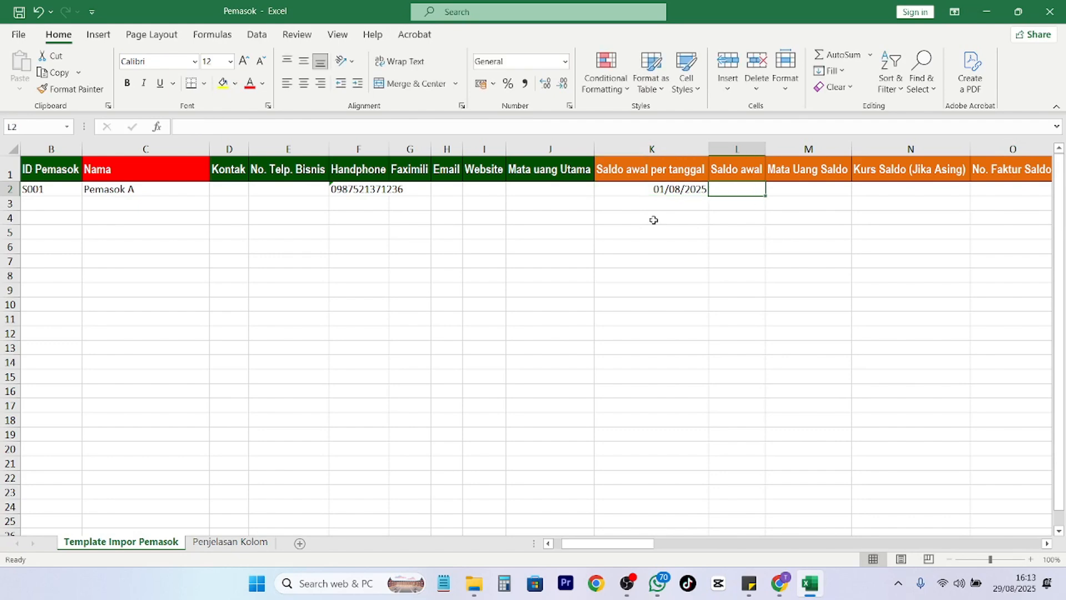
type("5")
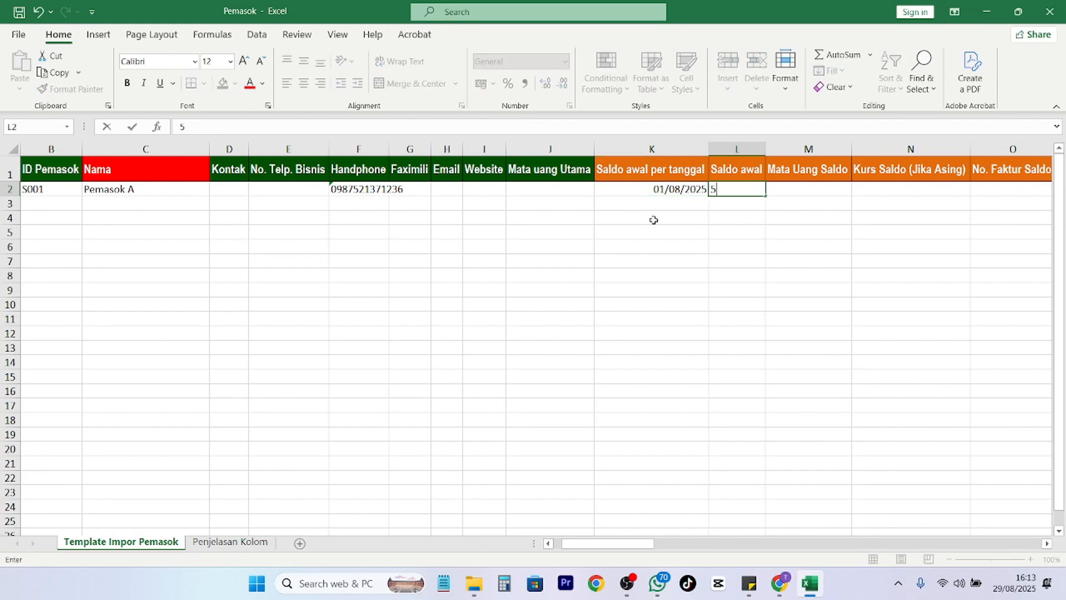
type("0000")
key("Return")
key("Up")
key("Right")
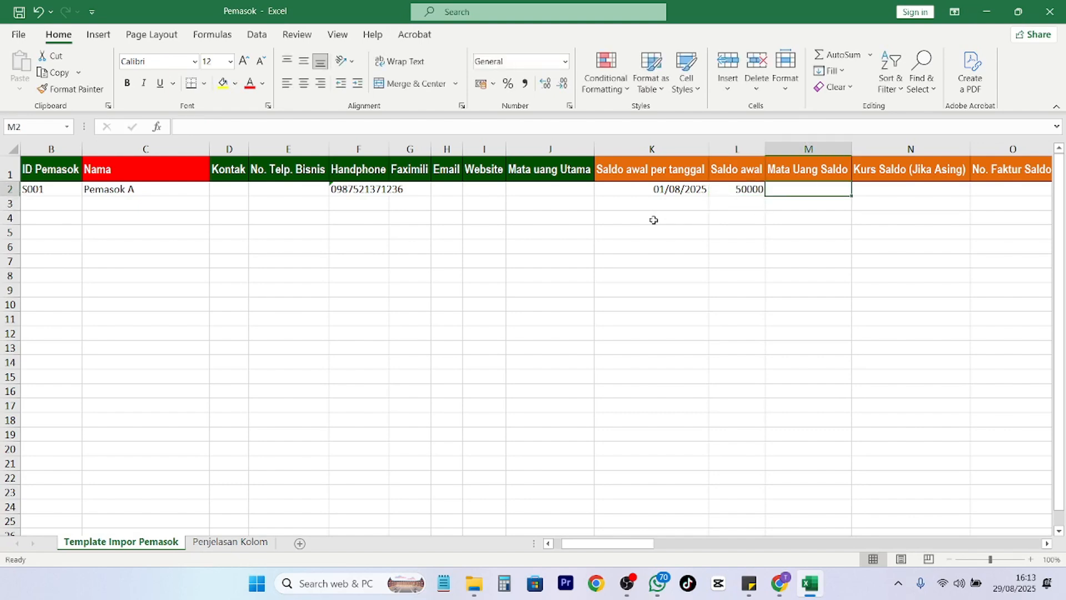
type("IDR")
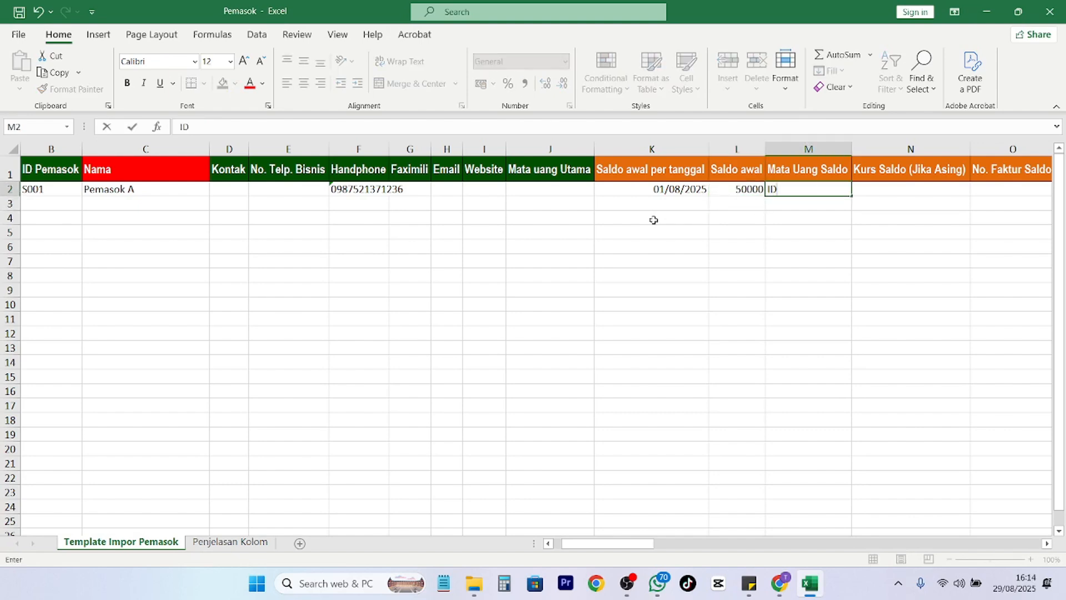
key("Right")
key("Right")
key("Right")
key("Right")
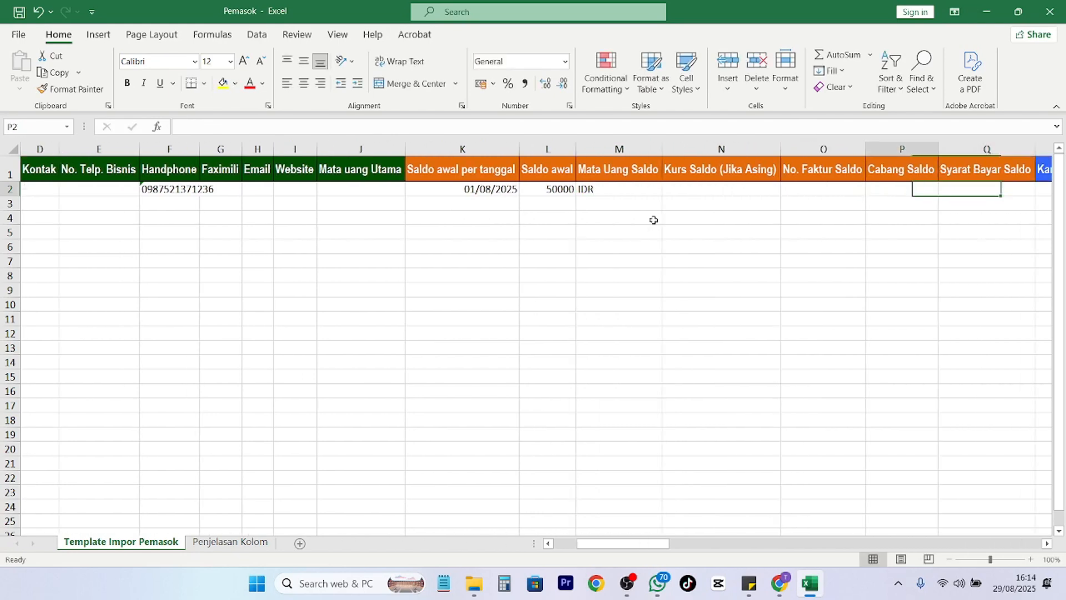
key("Left")
key("Left")
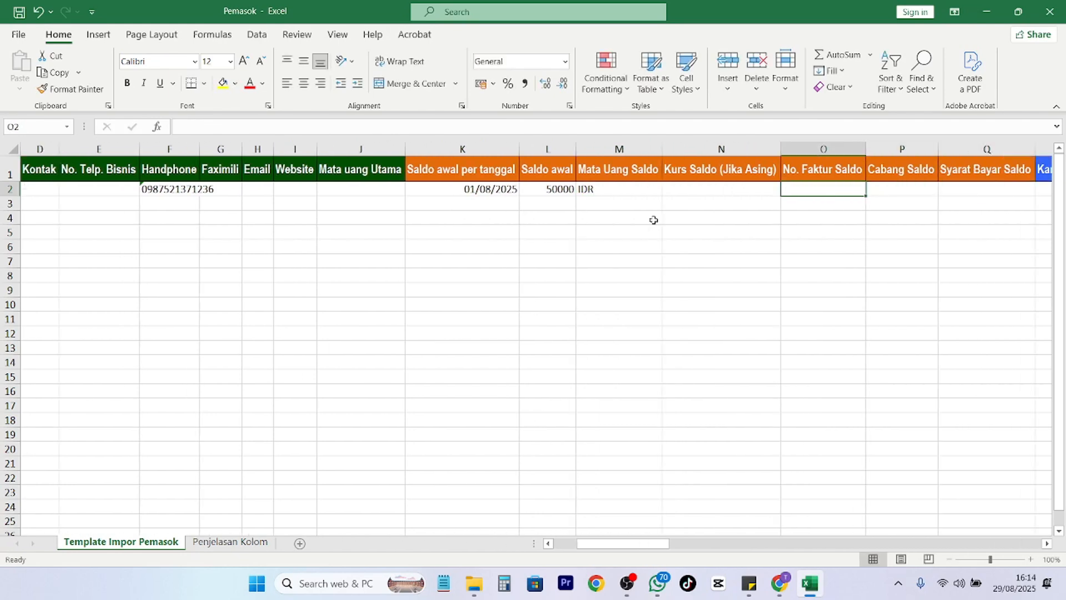
Record INVPE-001 as the No. Faktur Saldo invoice number and select the Syarat Bayar Saldo cell.
type("INV")
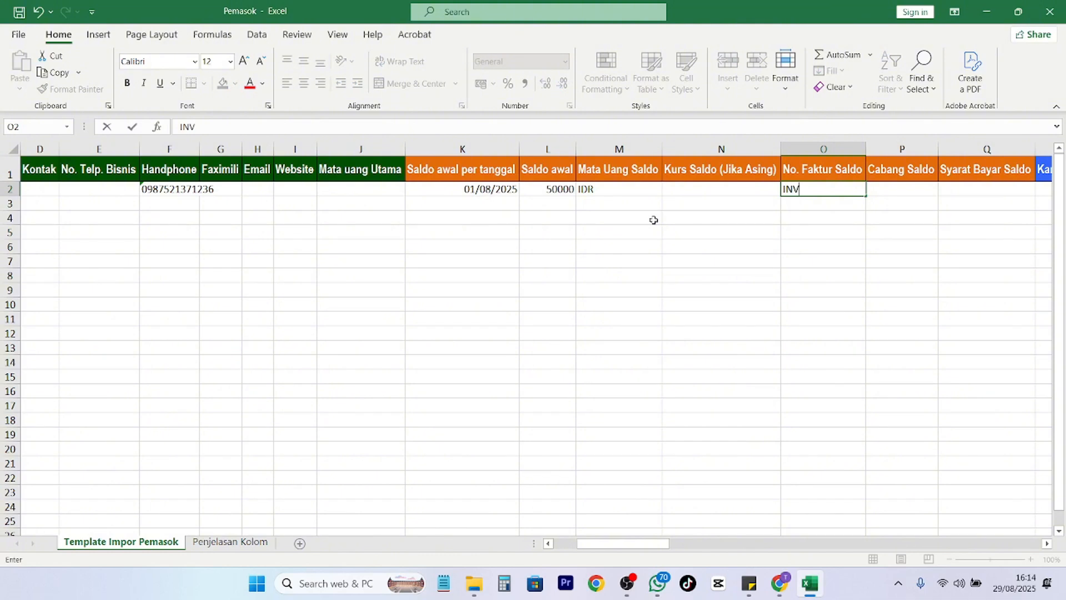
type("P")
key("BackSpace")
type("PE-001")
key("Return")
key("Right")
key("Right")
key("Right")
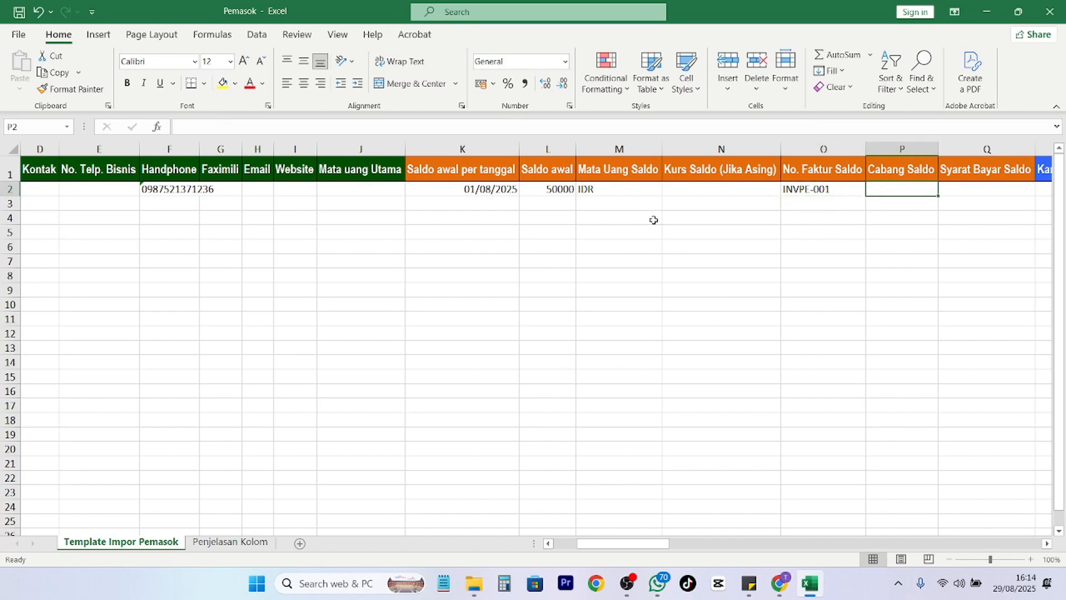
key("Left")
key("Left")
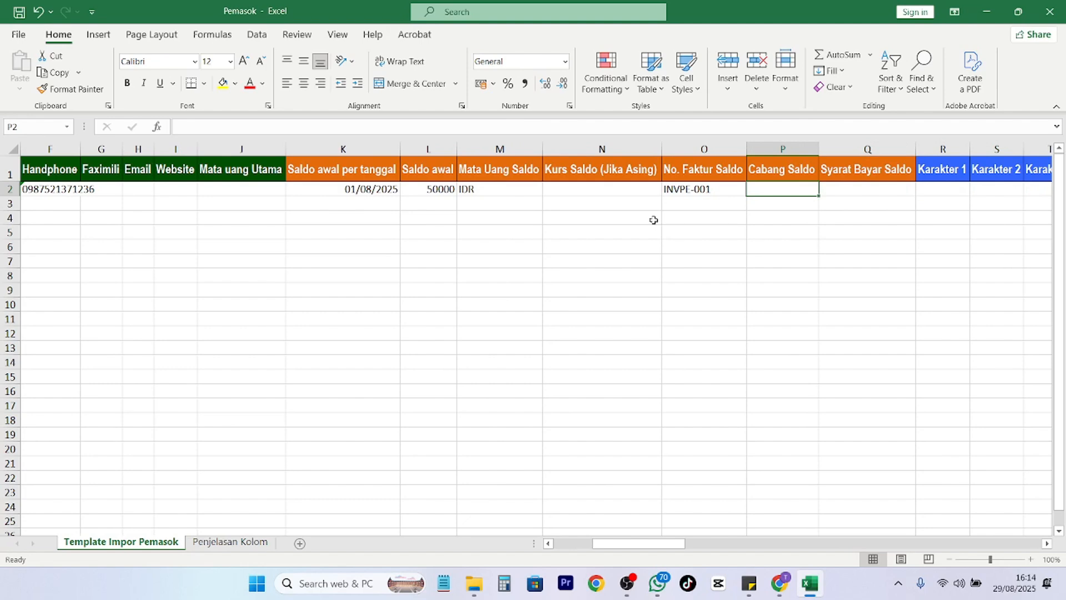
key("Page_Down")
scroll(653, 220, "up", 9)
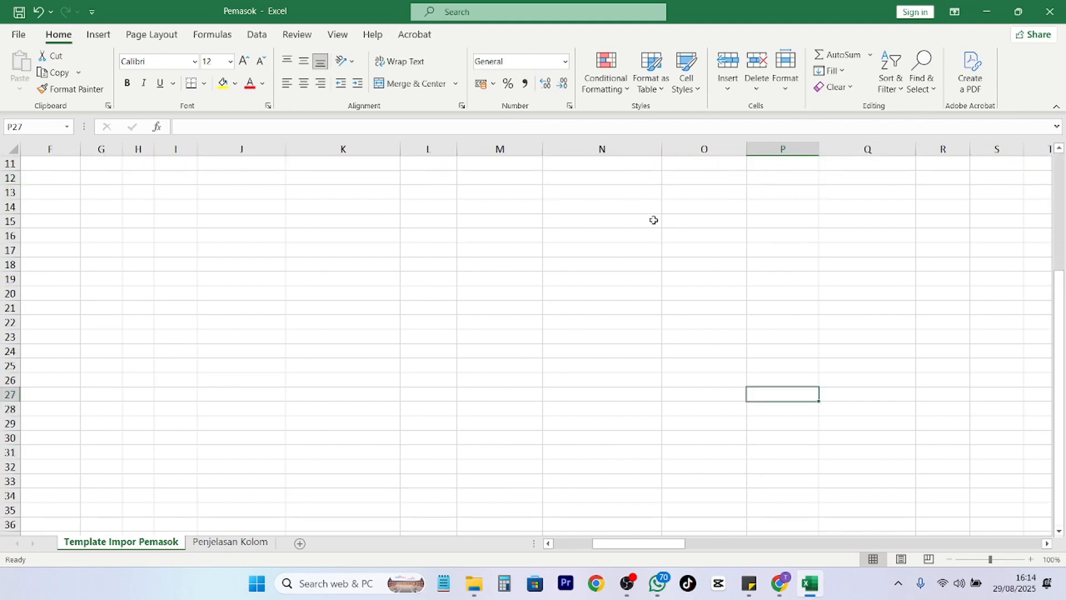
left_click(849, 190)
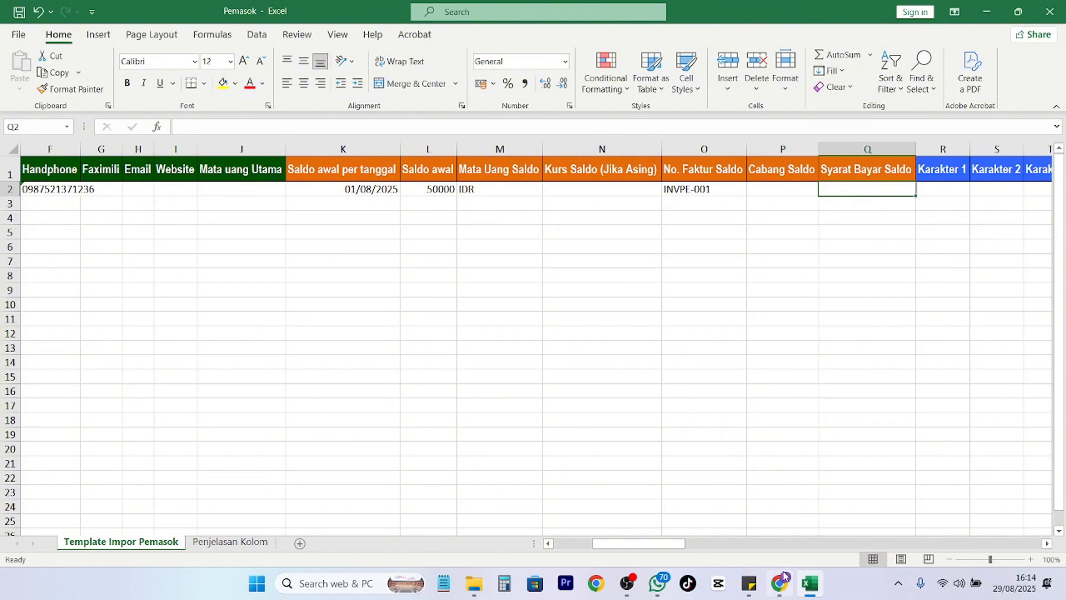
Check the Syarat Pembayaran list under Perusahaan in Accurate Online, from C.O.D to net 60.
mouse_move(780, 583)
left_click(779, 508)
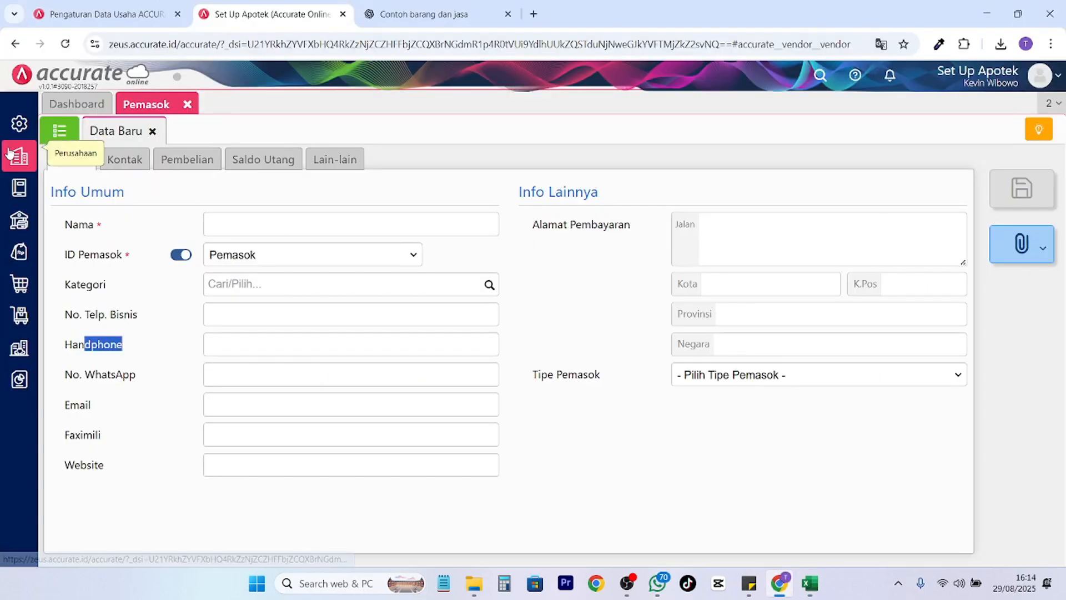
mouse_move(19, 156)
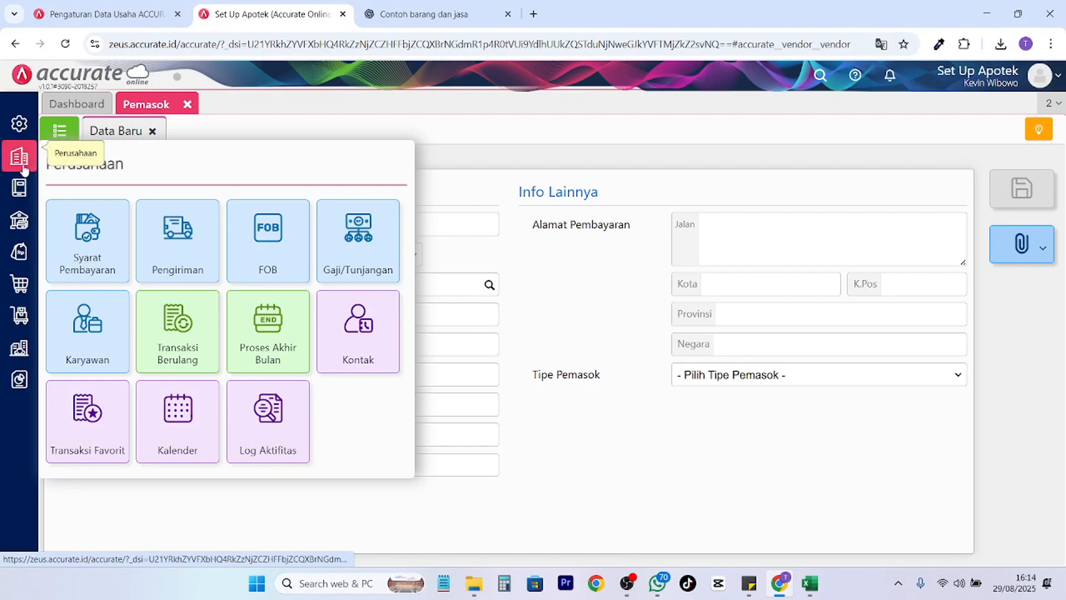
left_click(89, 244)
left_click(60, 132)
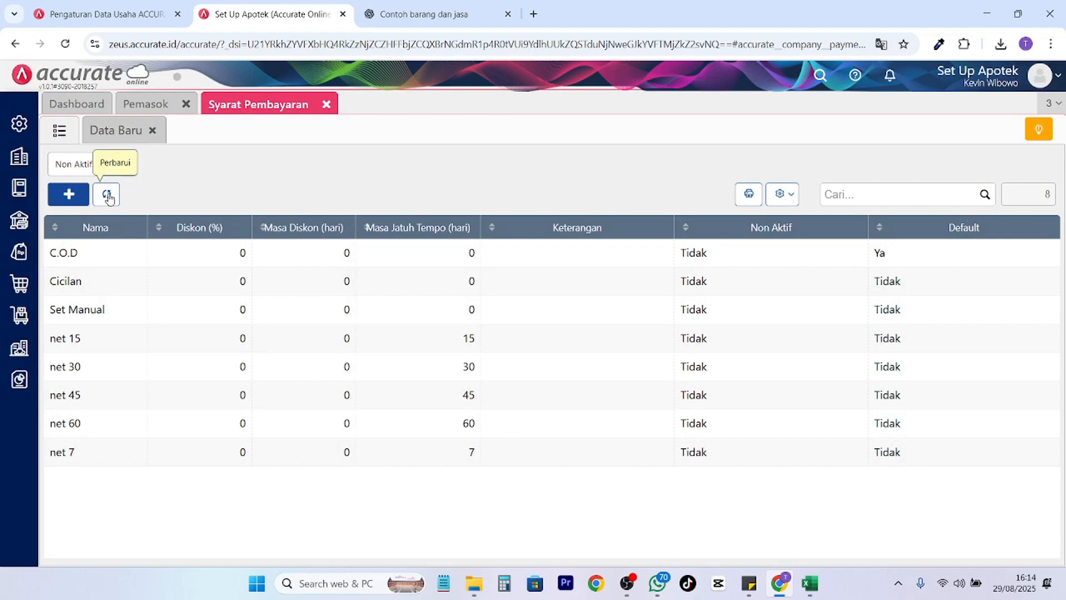
left_click(118, 134)
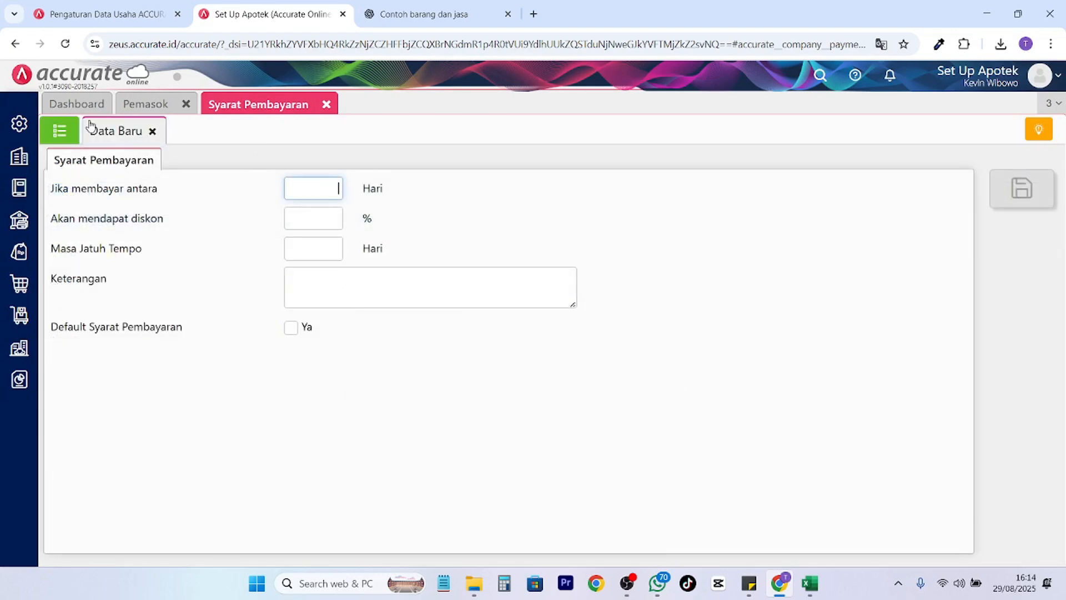
left_click(58, 137)
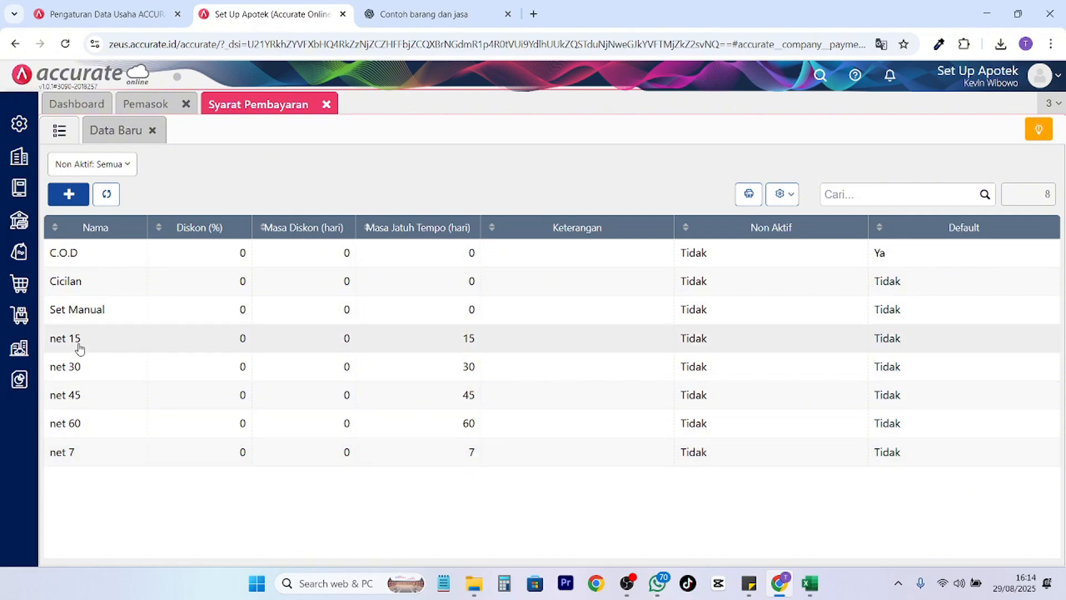
left_click(809, 584)
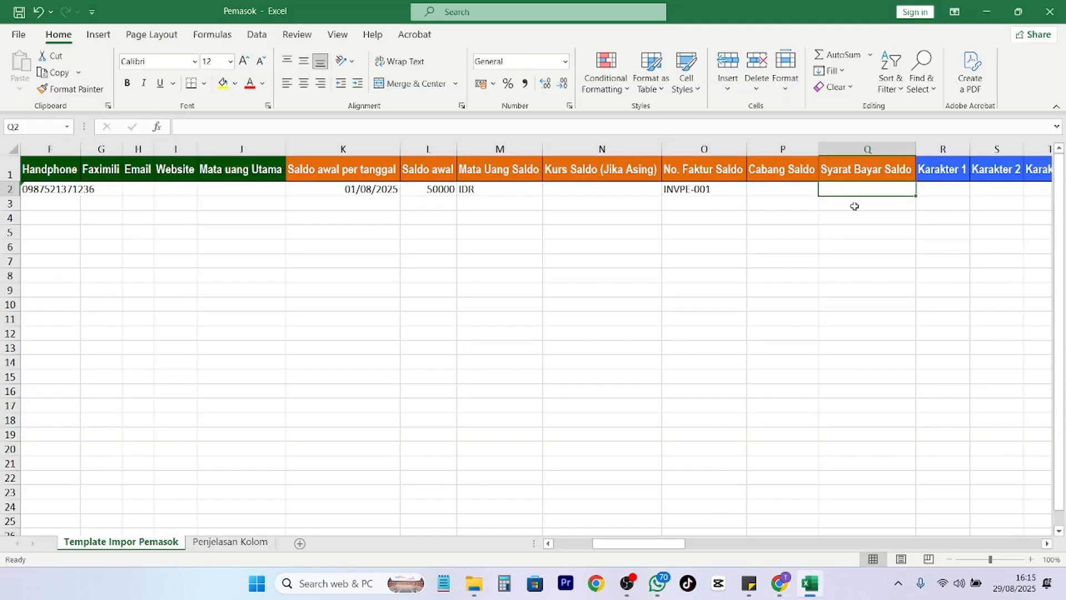
Enter net 60 under Syarat Bayar Saldo and scroll right to the address columns.
type("net 60")
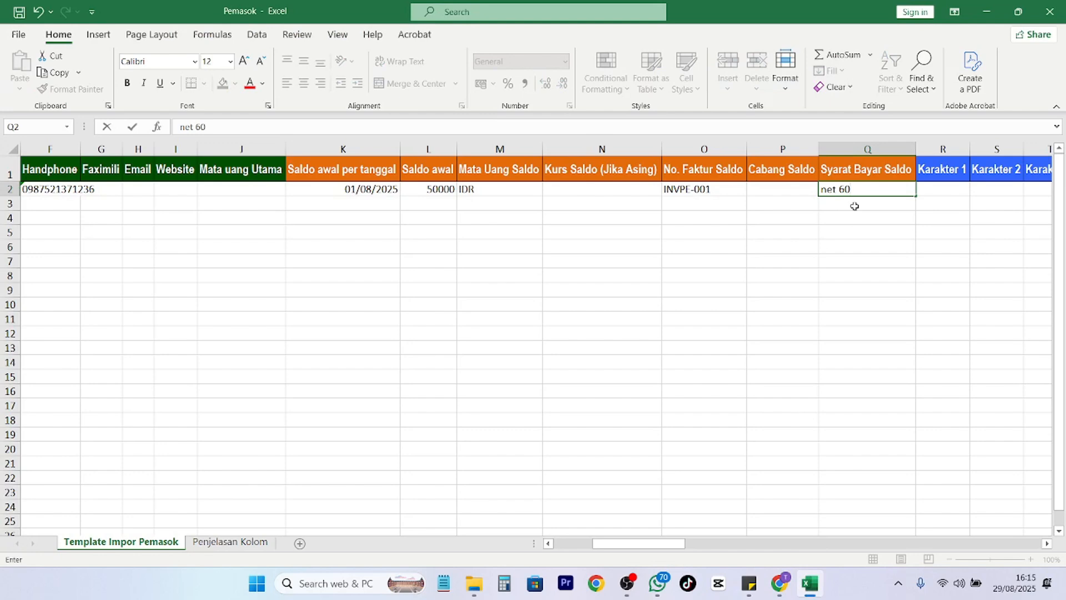
key("Return")
key("Up")
key("Right")
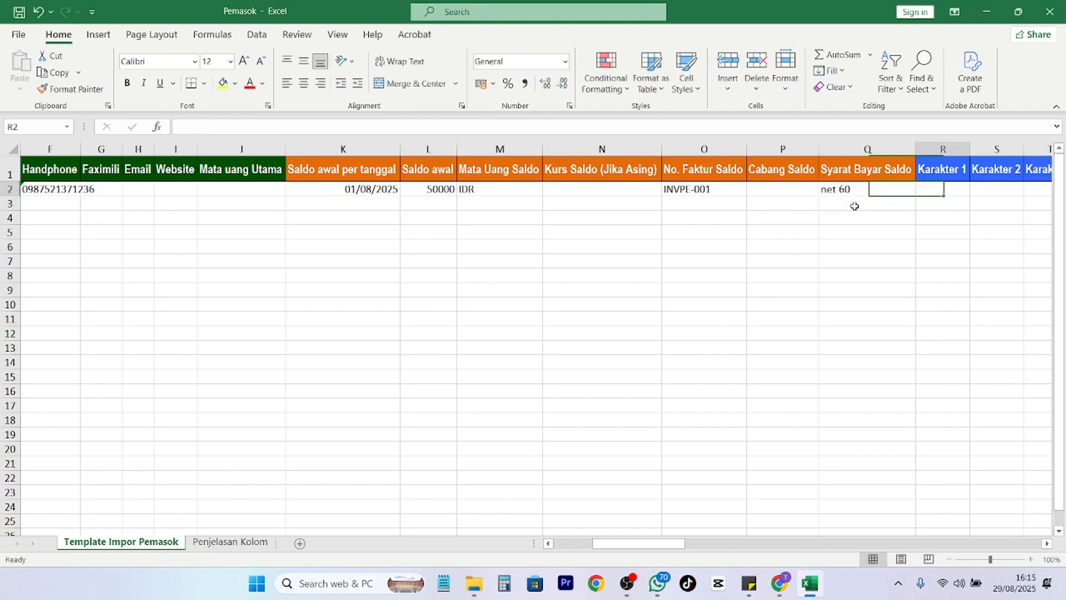
key("Right")
key("Right")
key("Right")
key("Left")
key("Left")
key("Left")
key("Left")
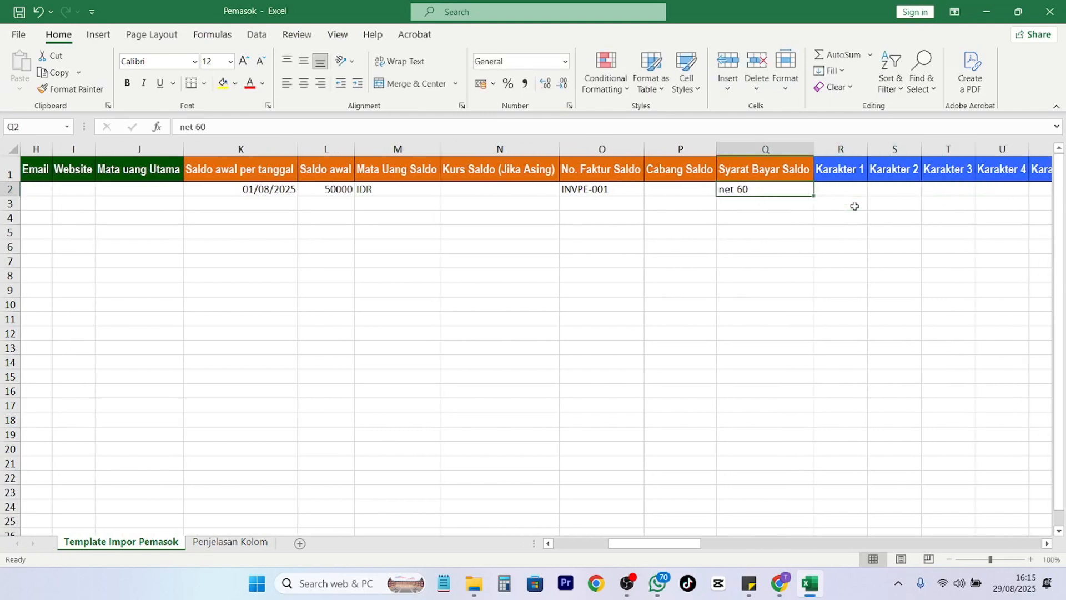
key("Left")
key("Left")
key("Left")
key("Left")
key("Left")
key("Left")
key("Left")
key("Left")
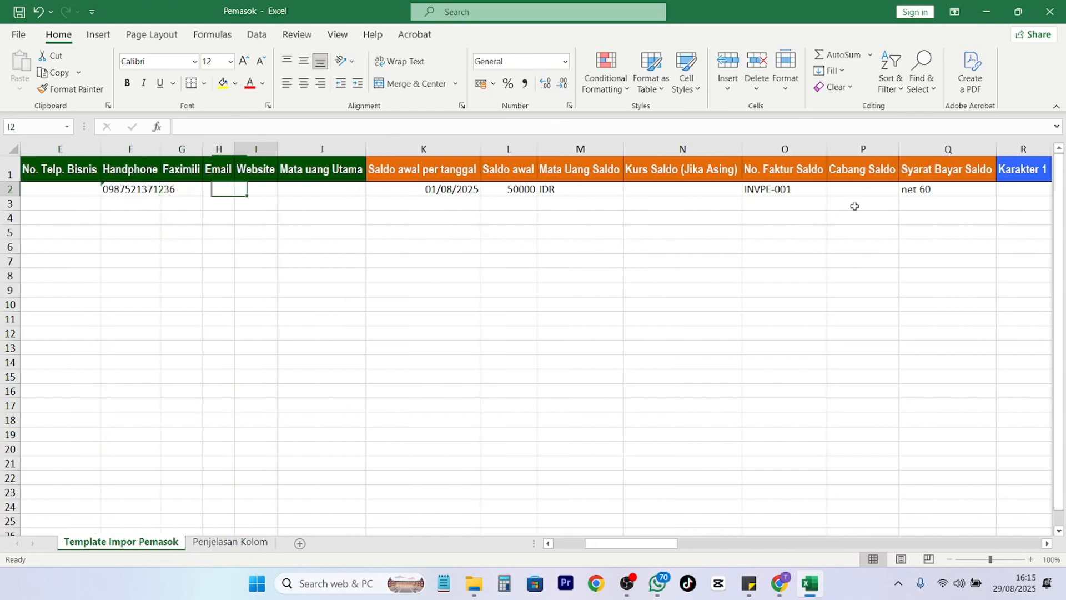
key("Right")
key("Right")
key("Down")
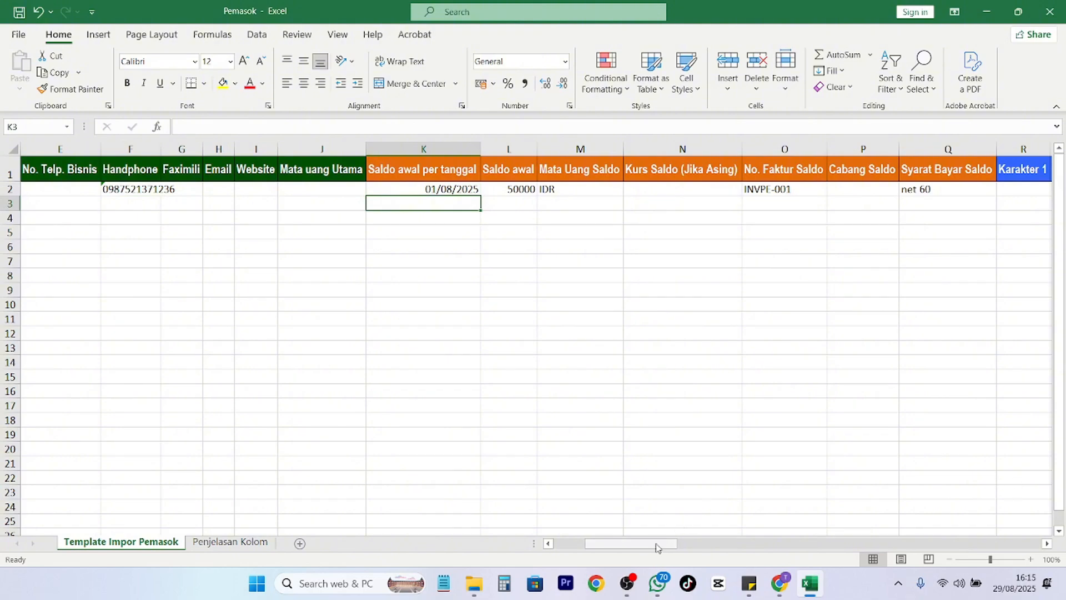
left_click_drag(658, 544, 794, 546)
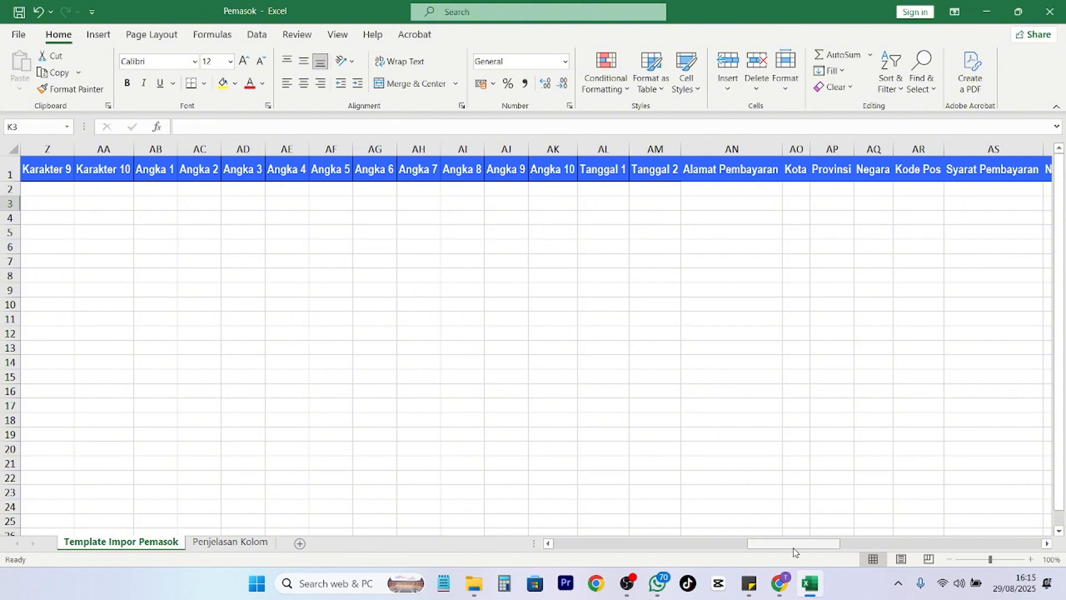
left_click_drag(794, 550, 809, 542)
left_click(456, 186)
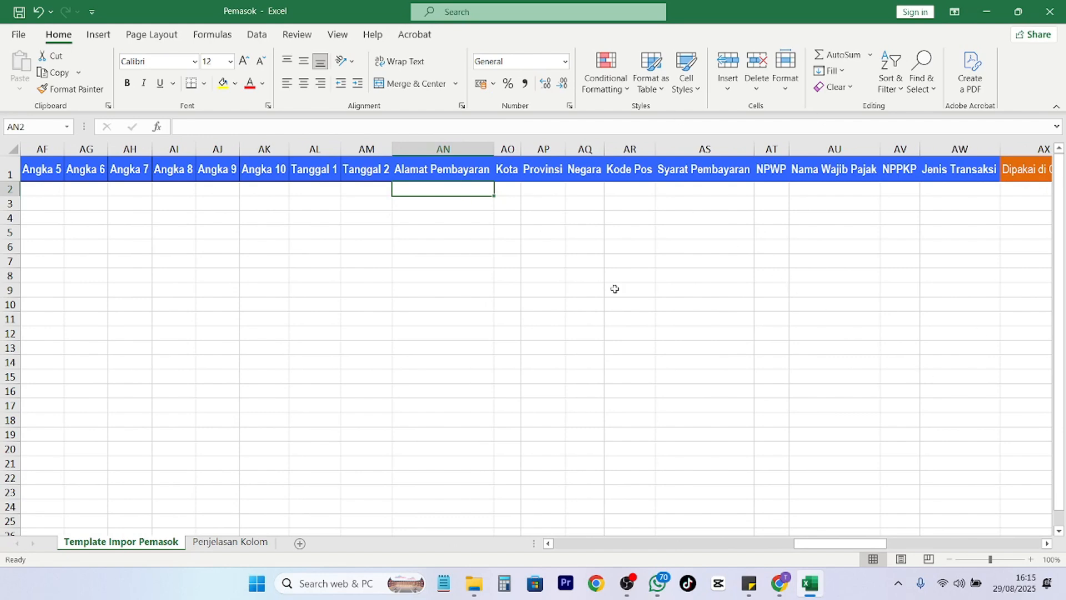
type("Bekasi")
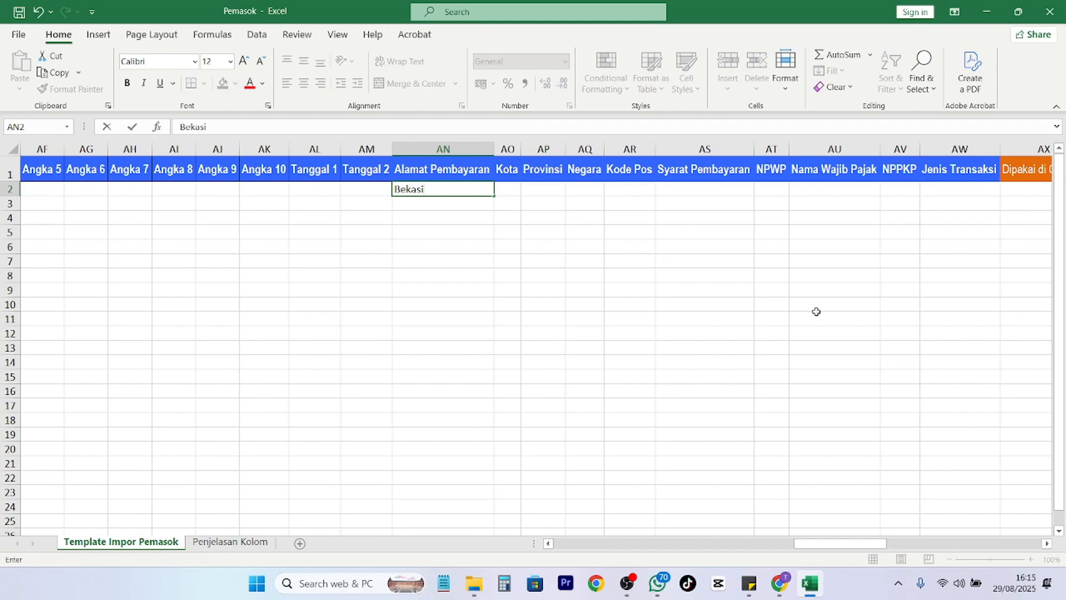
key("Tab")
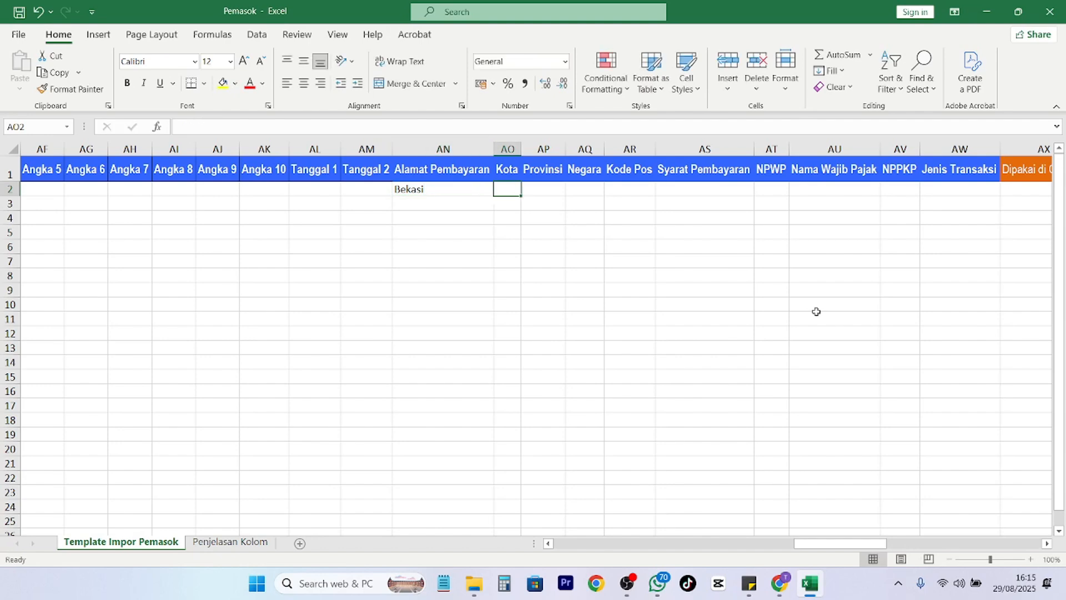
type("Kot")
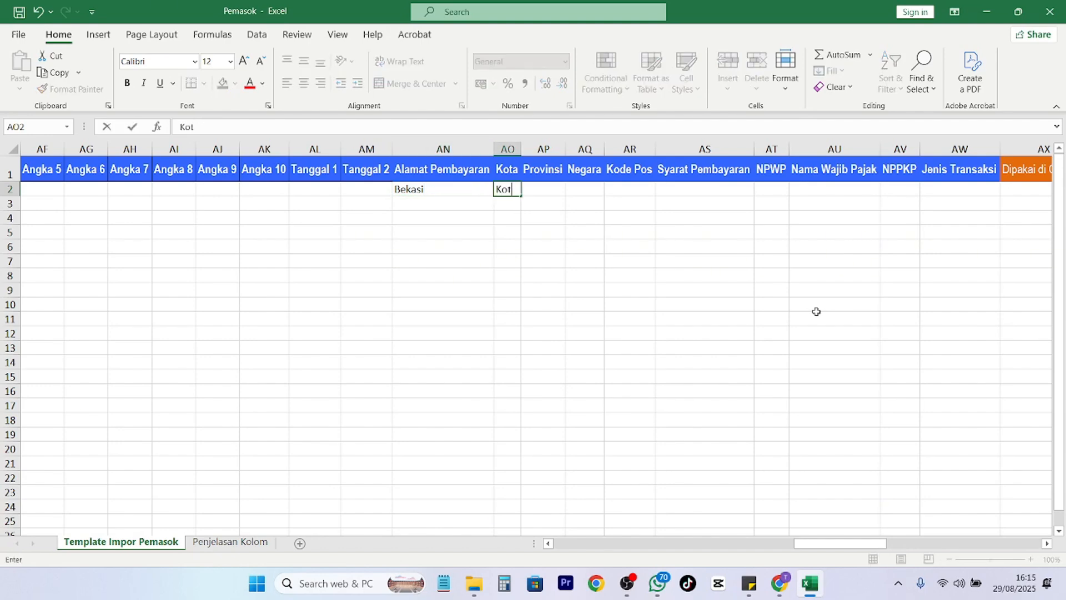
type("a Bekasi")
key("Tab")
type("Jawa ")
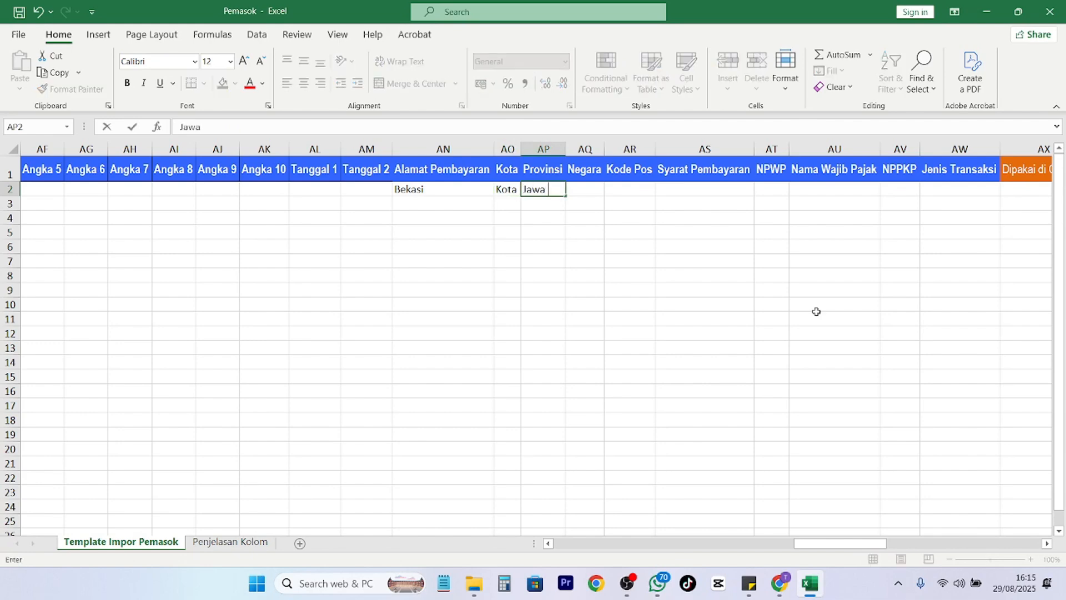
type("Barat")
key("Tab")
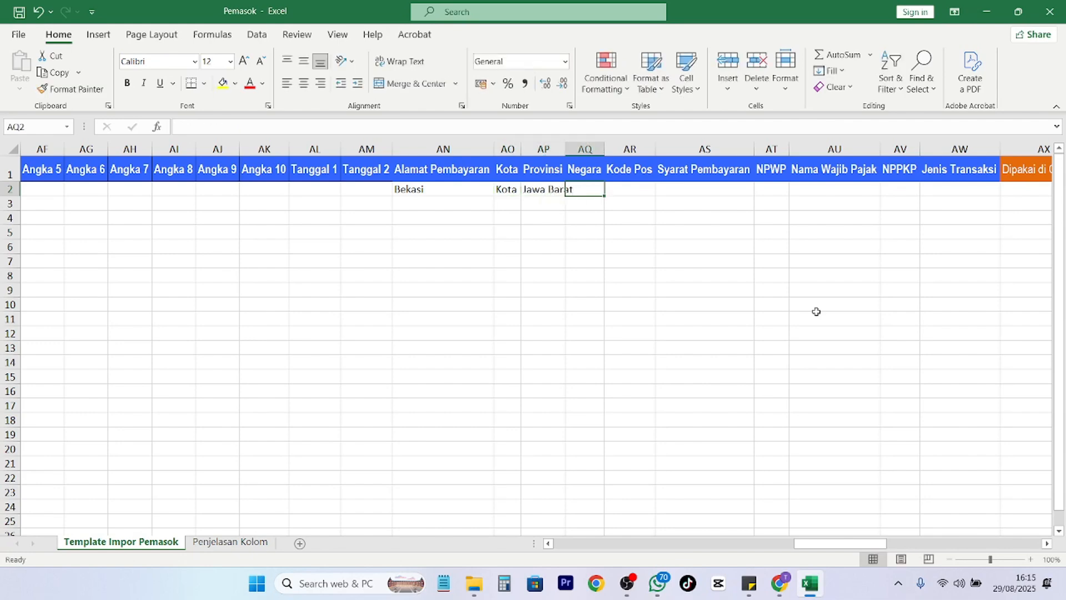
type("Ind")
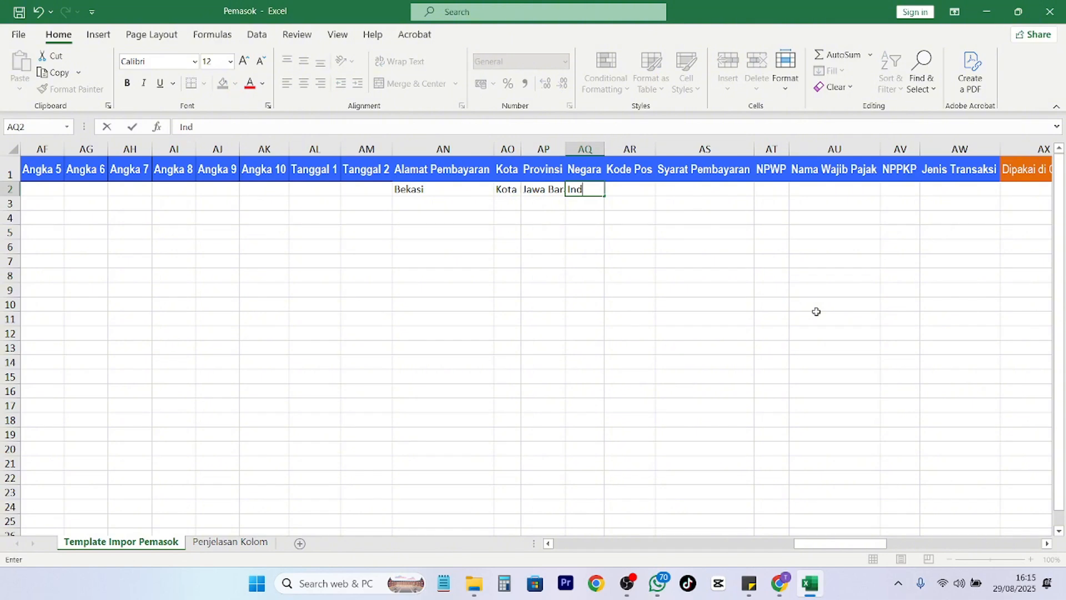
type("onesia")
key("Tab")
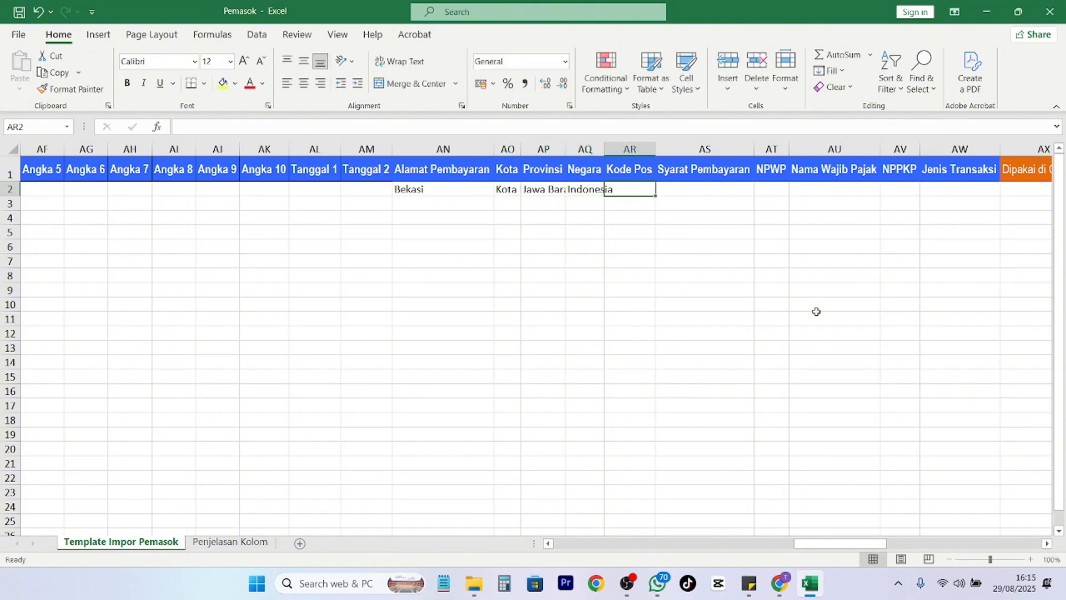
type("12345")
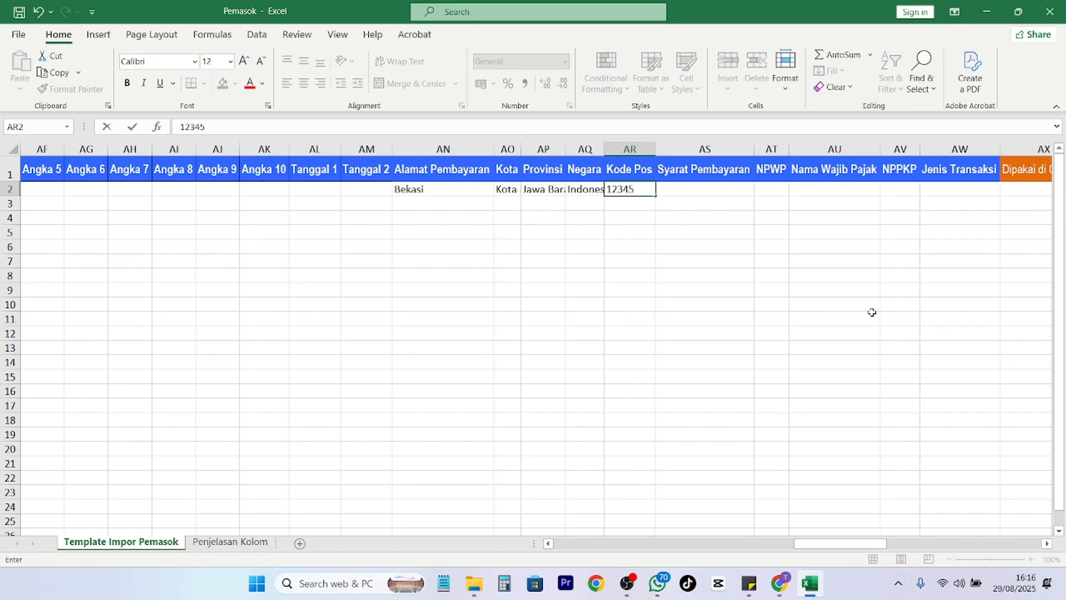
left_click(675, 190)
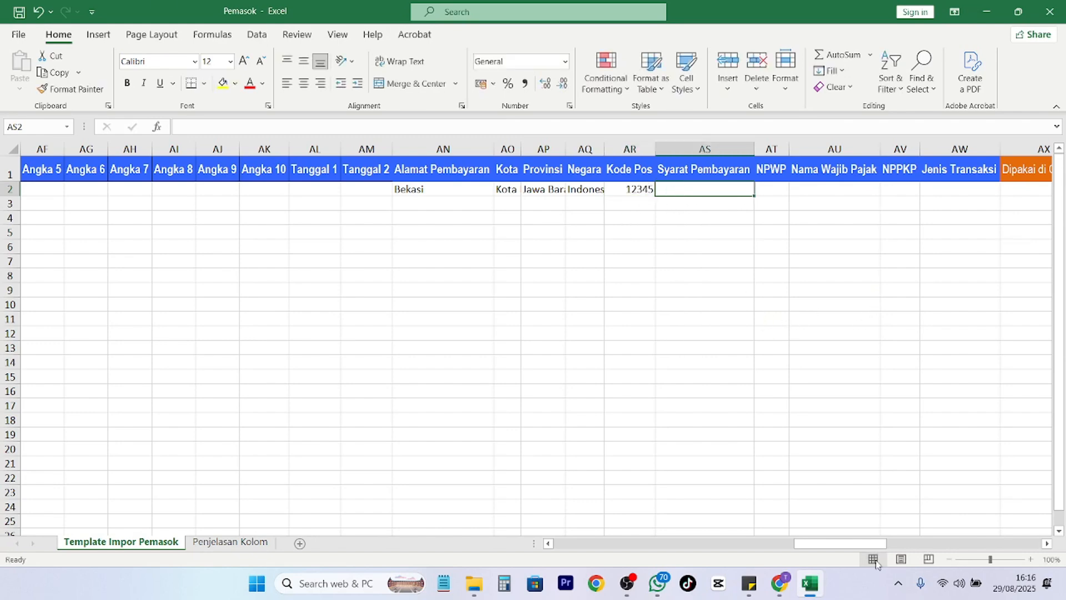
left_click_drag(849, 544, 884, 544)
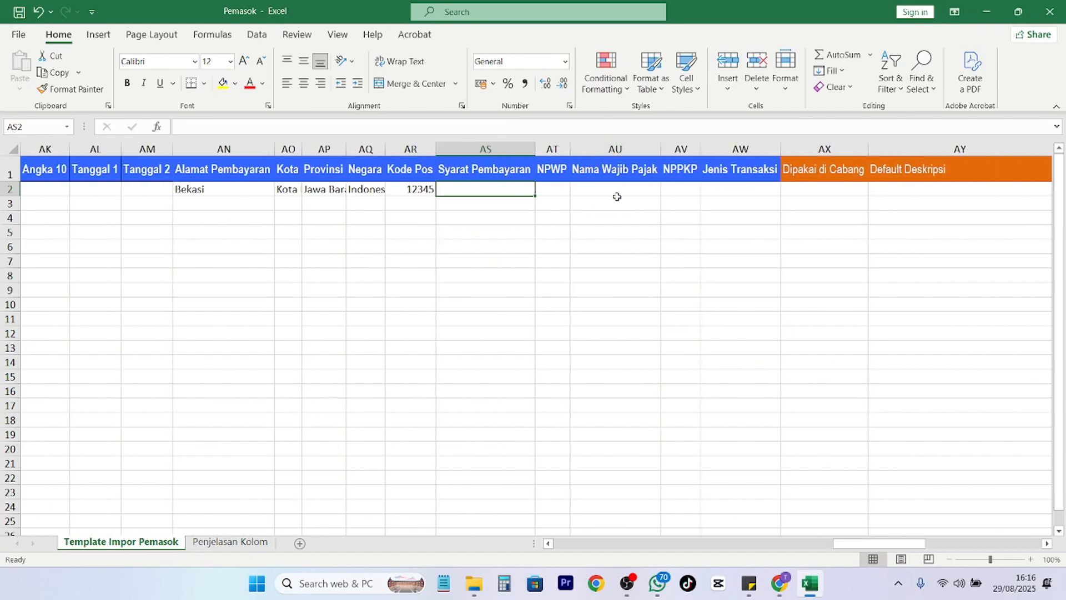
left_click_drag(911, 544, 1005, 544)
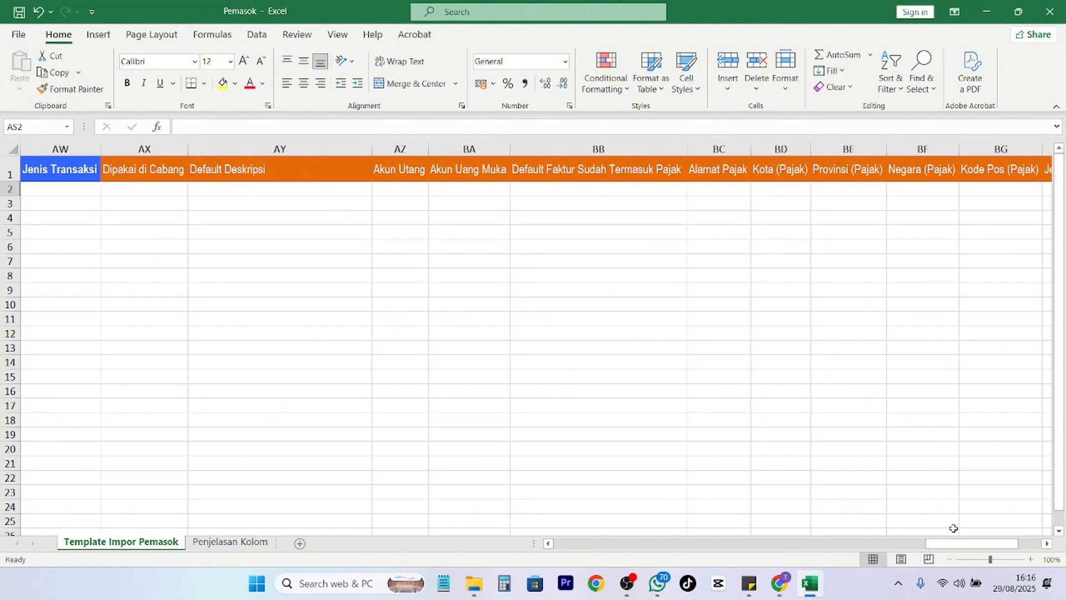
left_click_drag(992, 543, 333, 474)
left_click(218, 547)
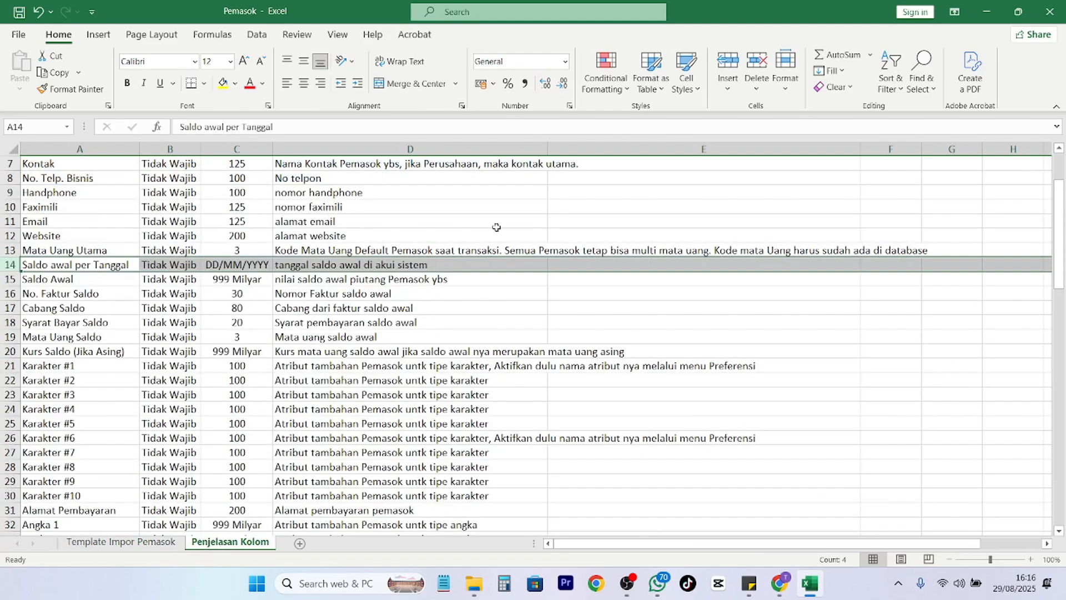
scroll(471, 303, "down", 12)
scroll(169, 384, "down", 13)
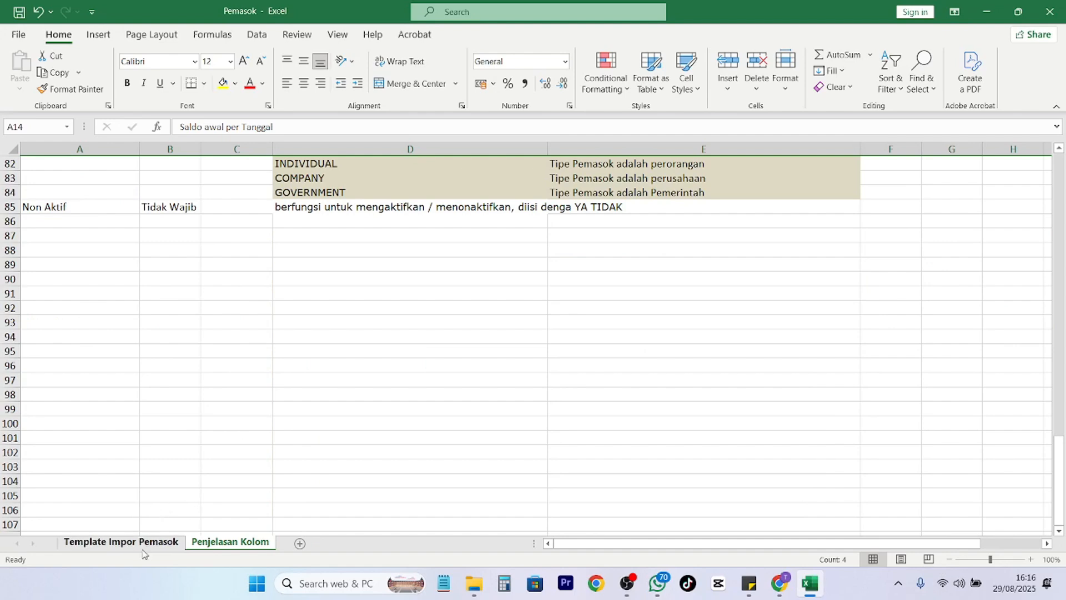
left_click(128, 542)
left_click_drag(722, 553, 589, 543)
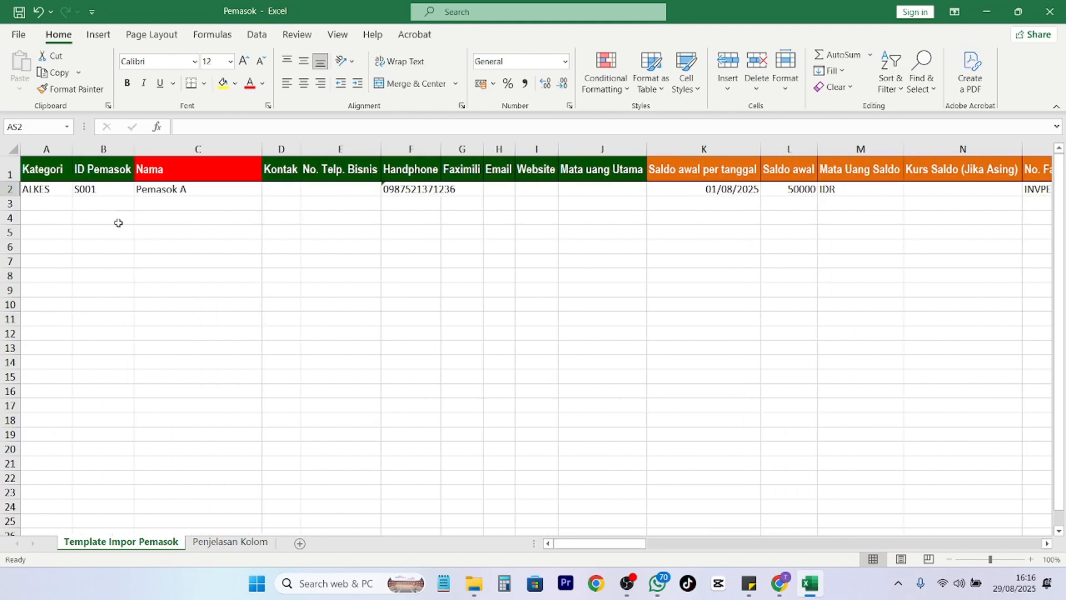
Copy the Pemasok A row 2 into row 3.
left_click(3, 189)
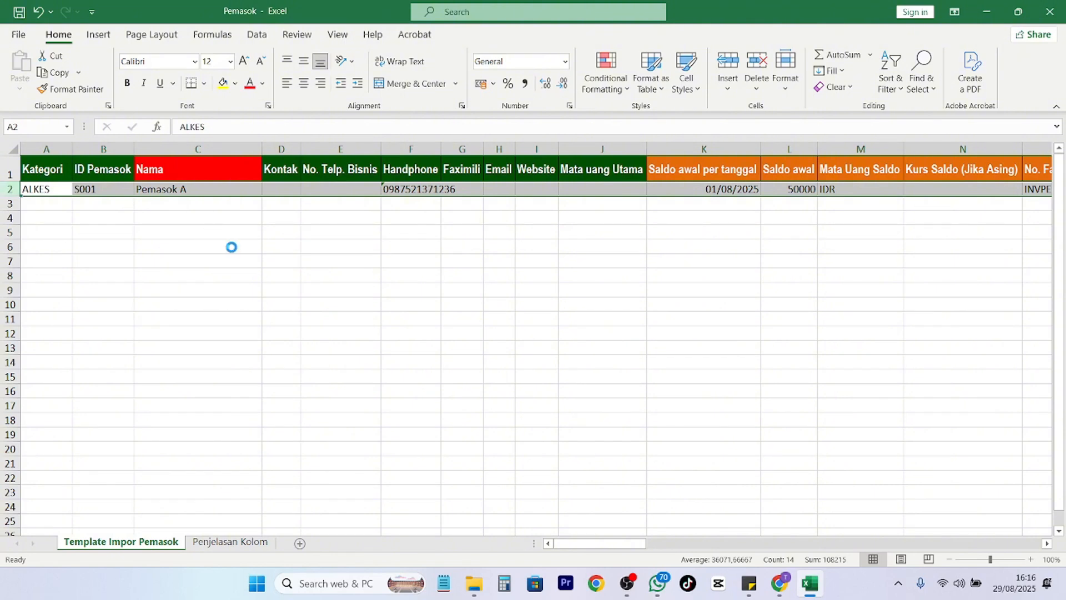
key("ctrl+c")
left_click(46, 202)
key("ctrl+v")
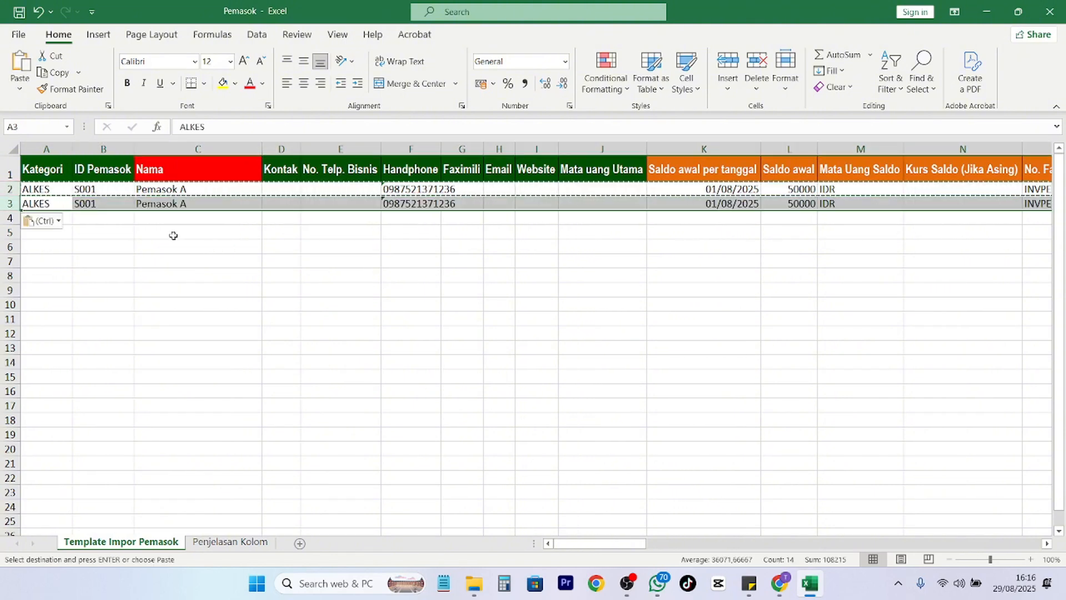
left_click(369, 229)
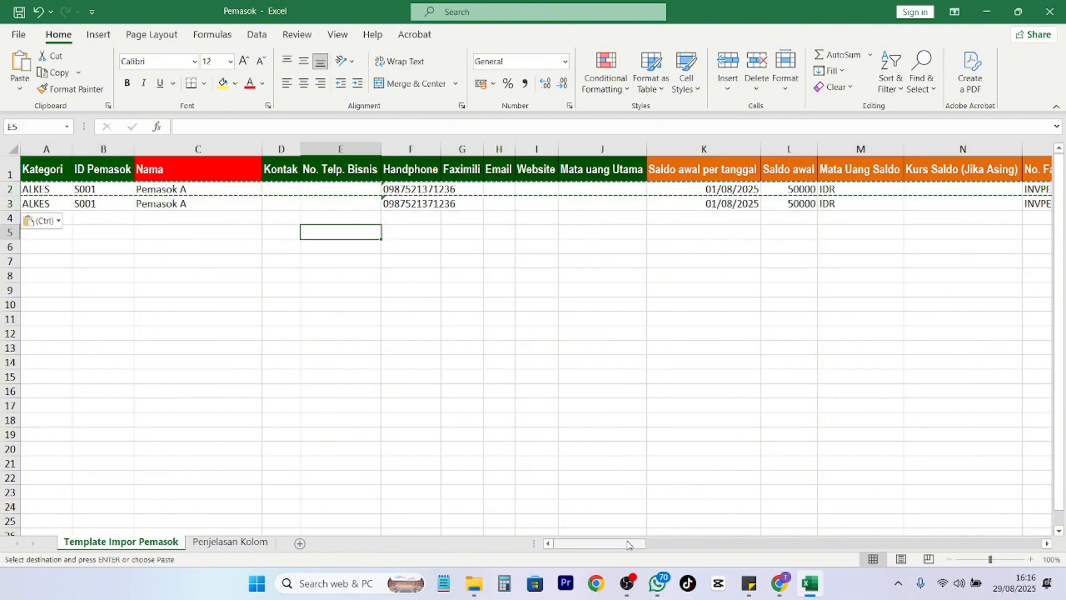
left_click_drag(629, 545, 651, 544)
Change row 3 to date 03/08/2025, balance 1500000 and invoice INVPE-002.
left_click(473, 204)
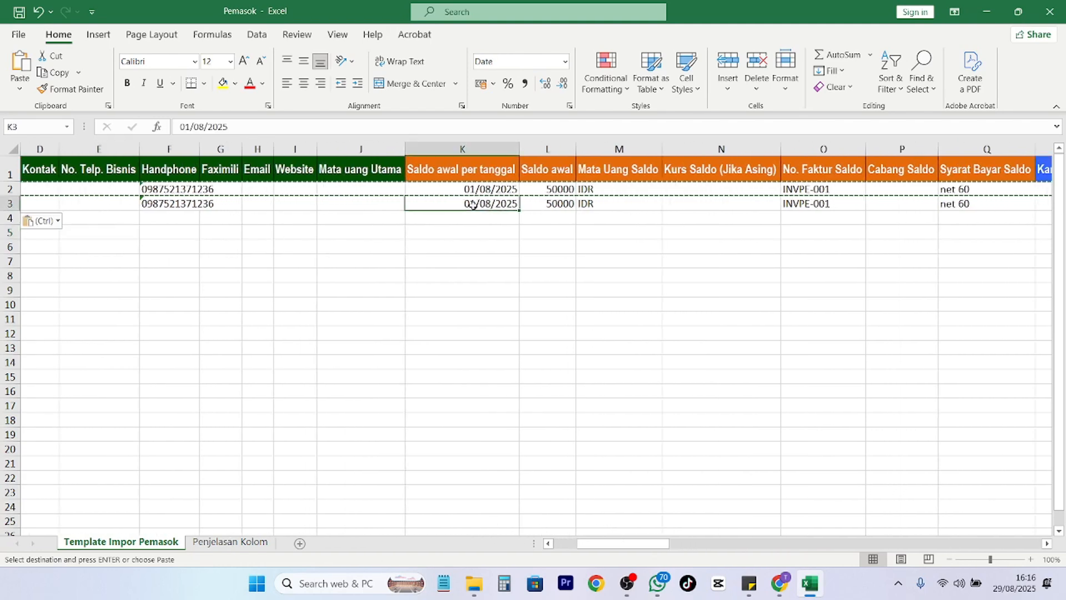
left_click(190, 126)
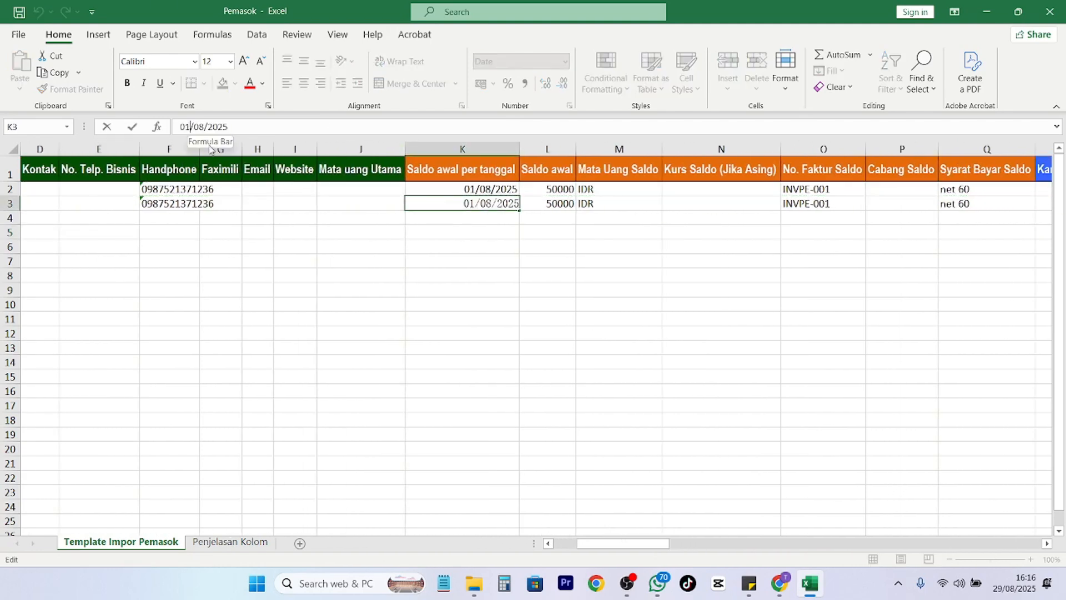
key("BackSpace")
type("3")
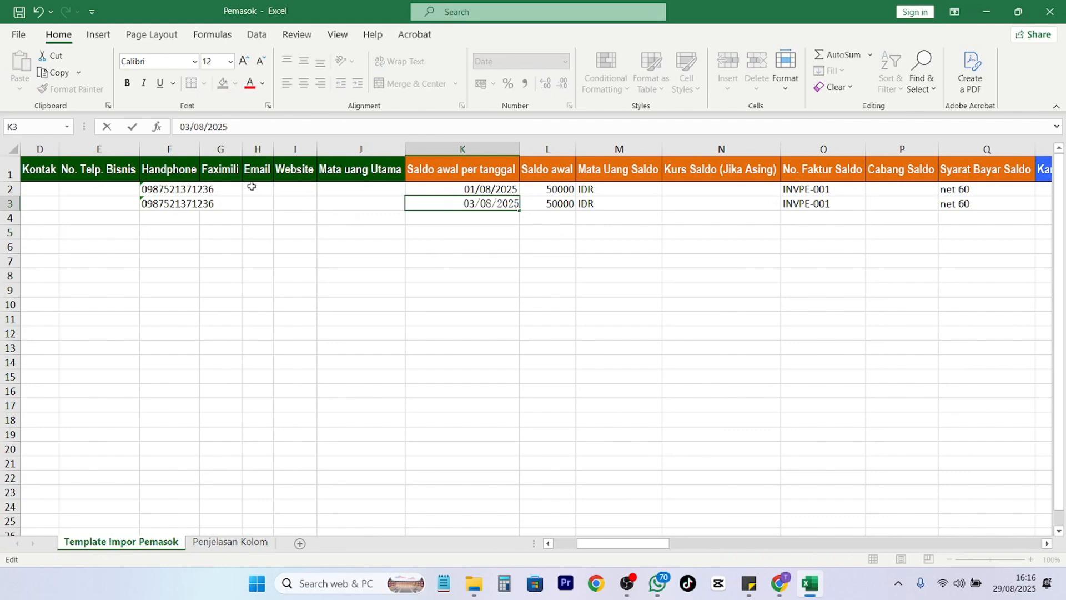
left_click(546, 204)
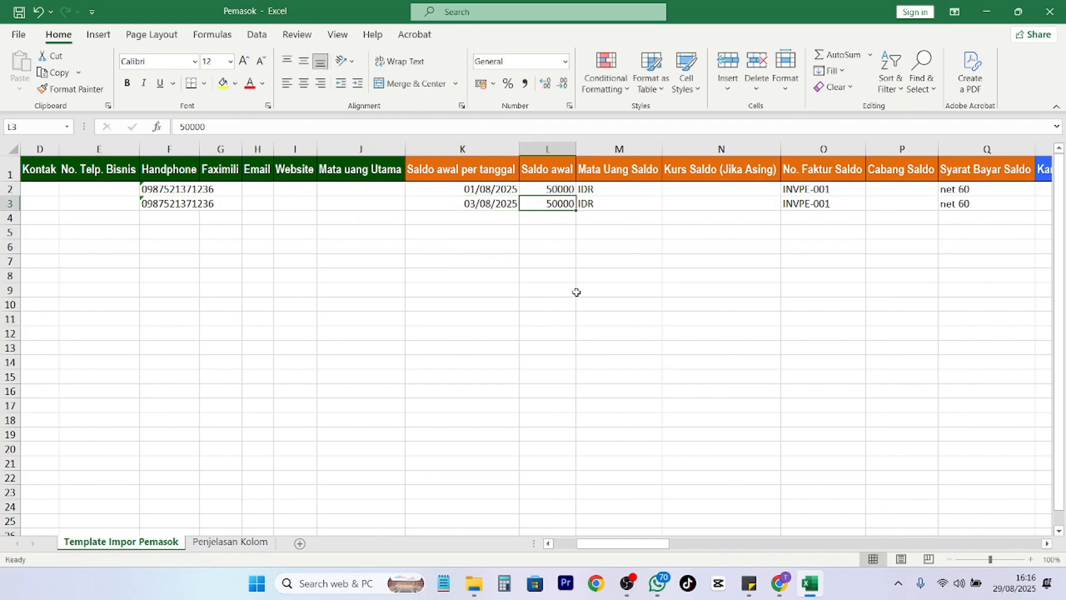
type("1")
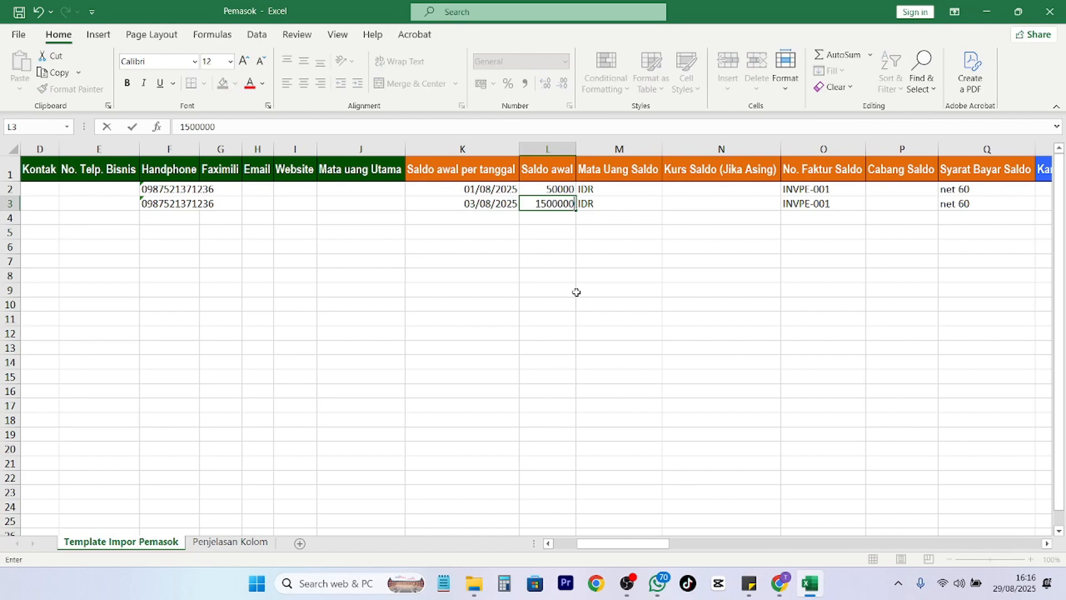
type("500000")
key("Return")
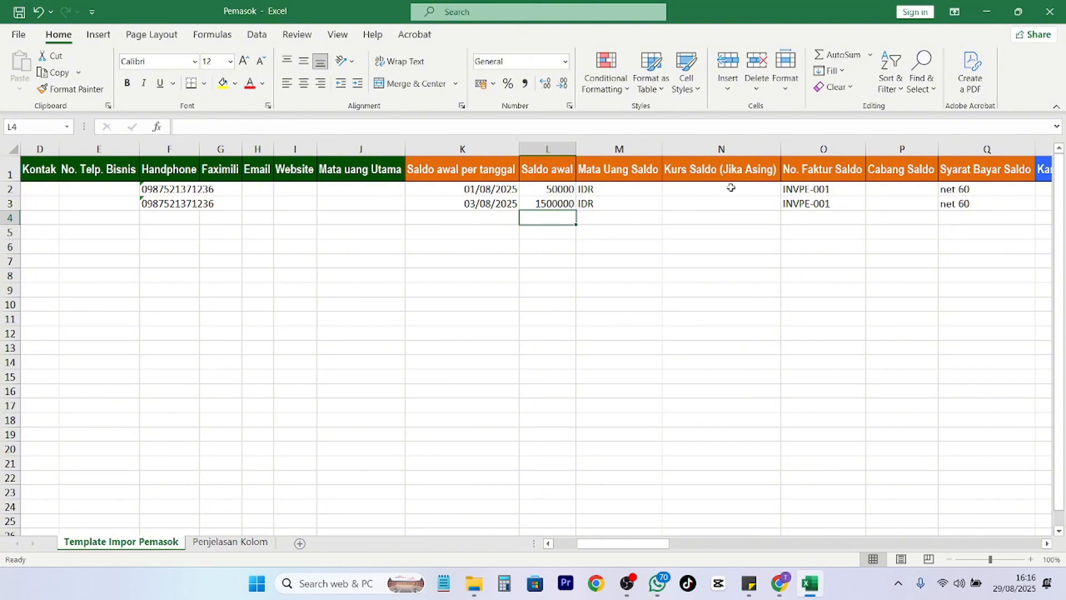
left_click(847, 206)
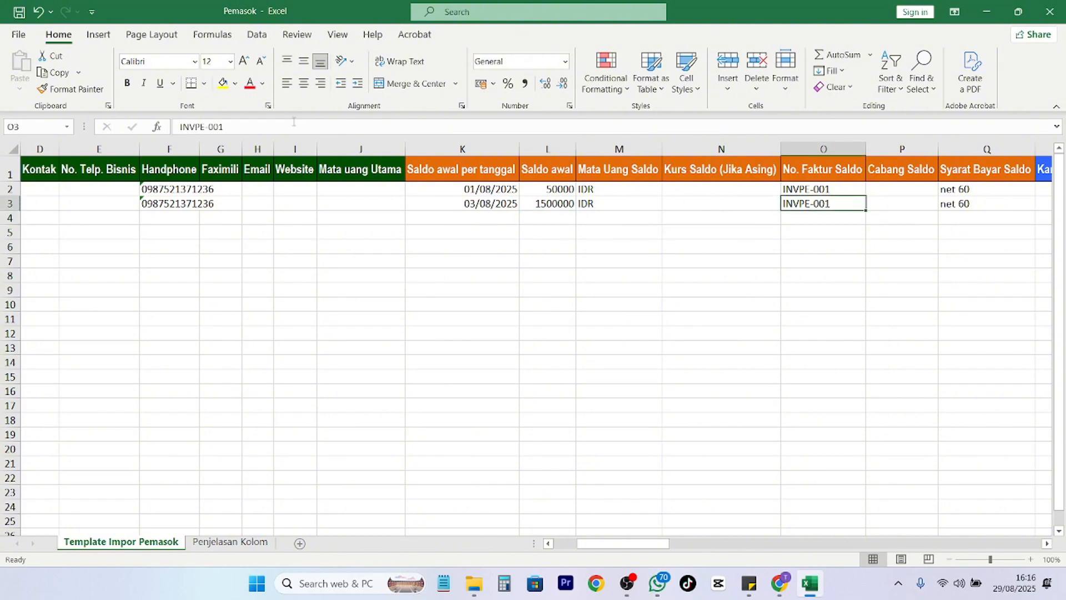
left_click(293, 121)
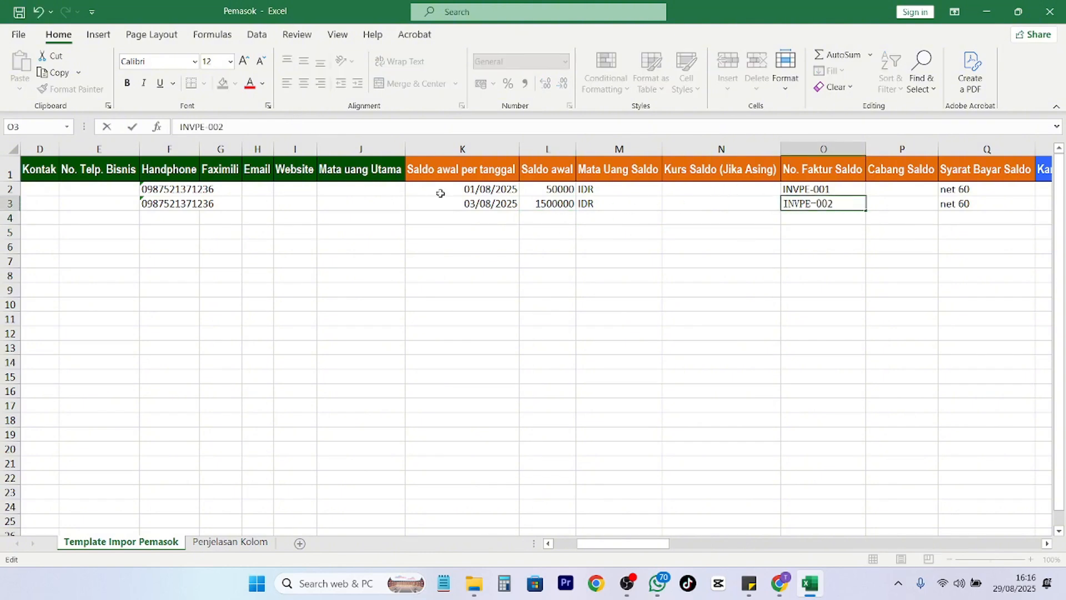
left_click(955, 201)
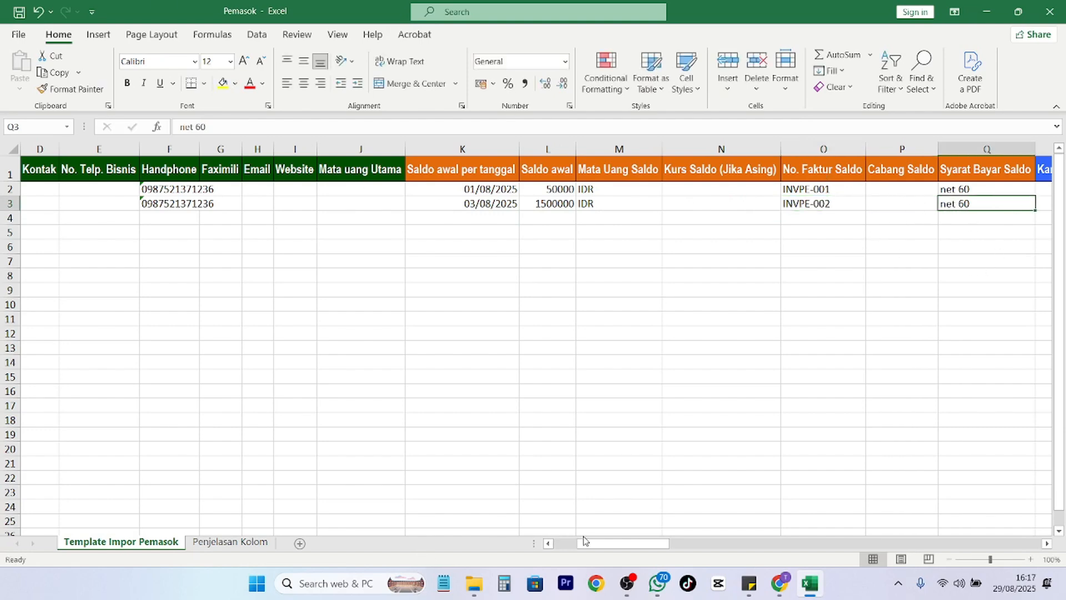
left_click_drag(584, 541, 553, 533)
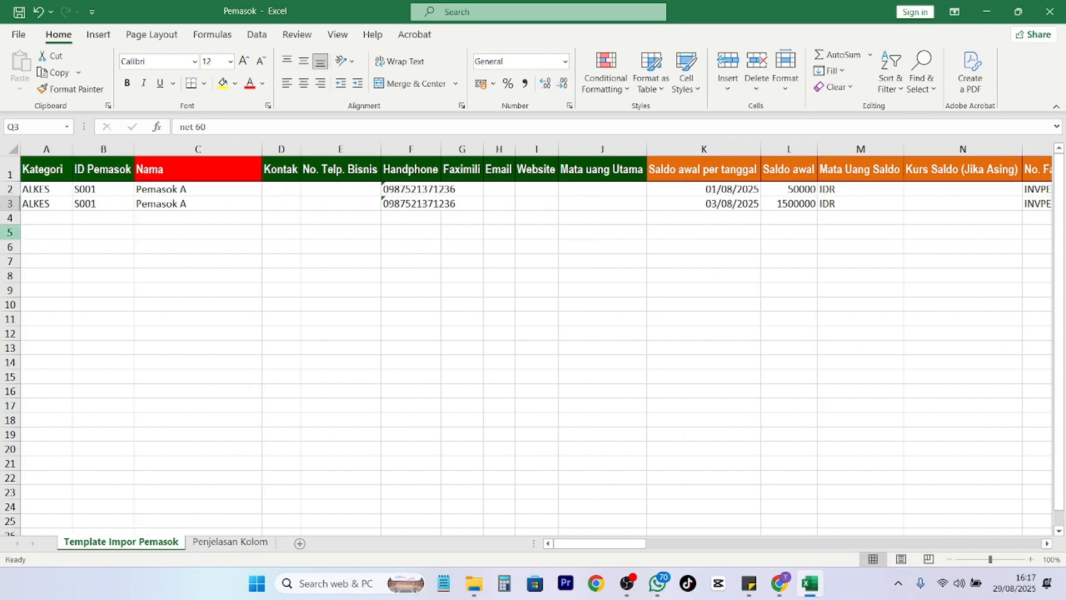
Fill row 4 with category VITAMIN, ID S002 and name Pemasok B, then check Penjelasan Kolom.
left_click(42, 218)
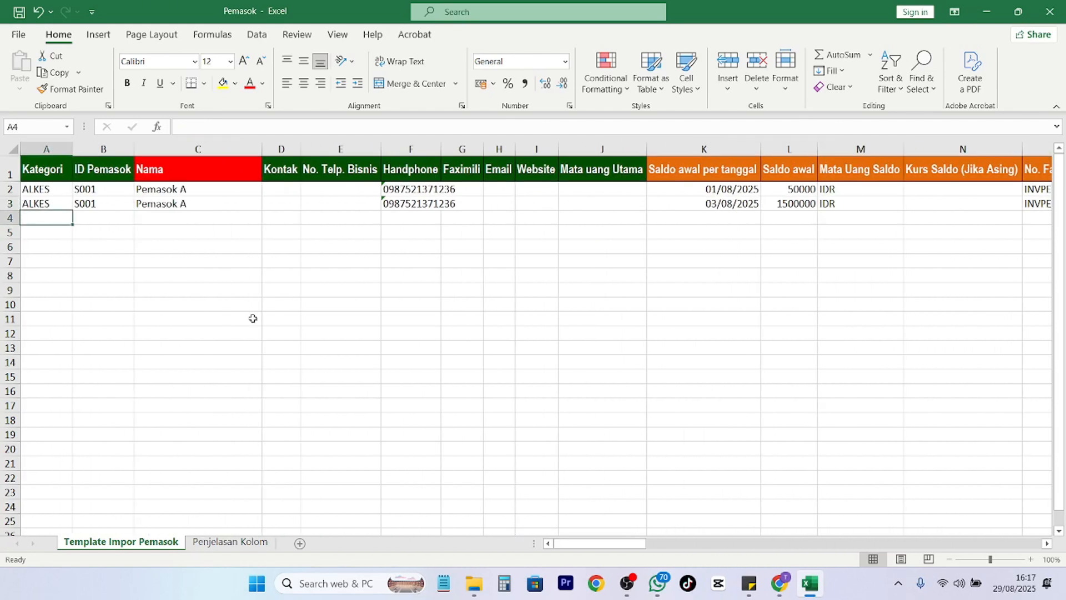
type("Vita")
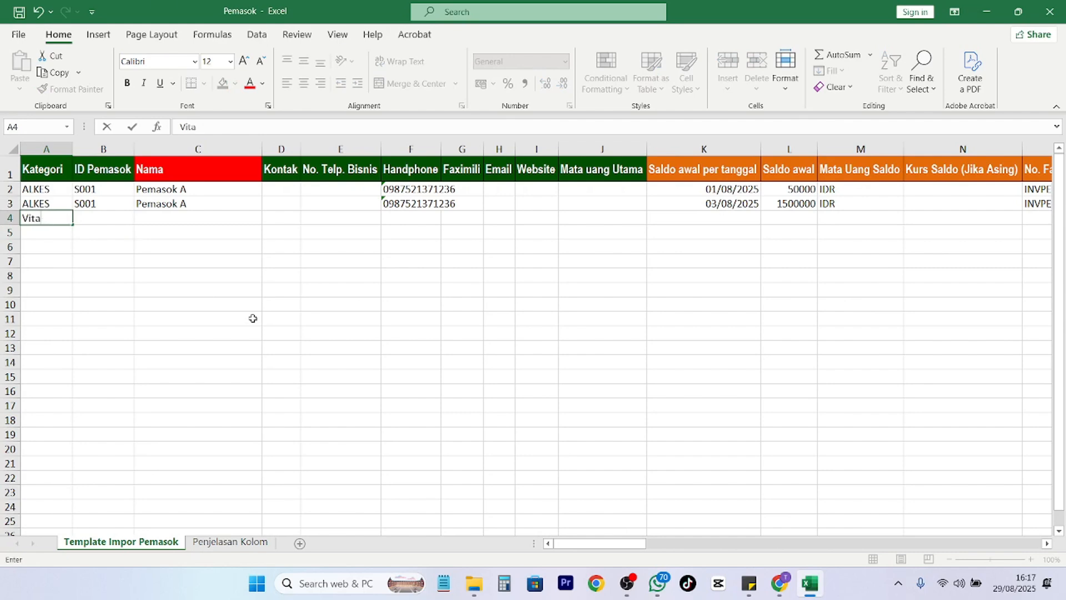
type("mITAMIN")
key("Tab")
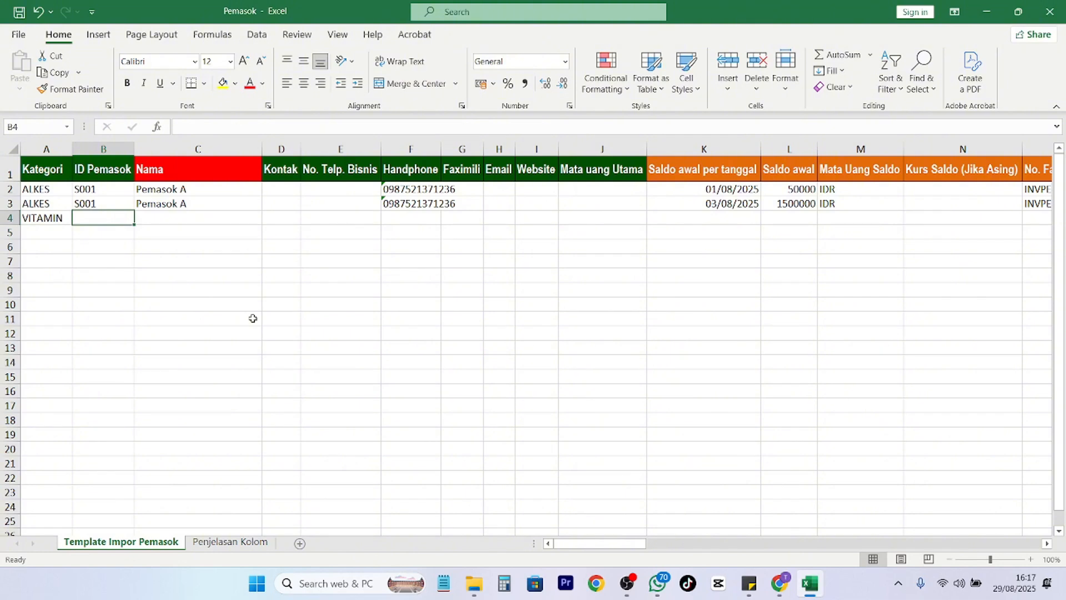
type("S001")
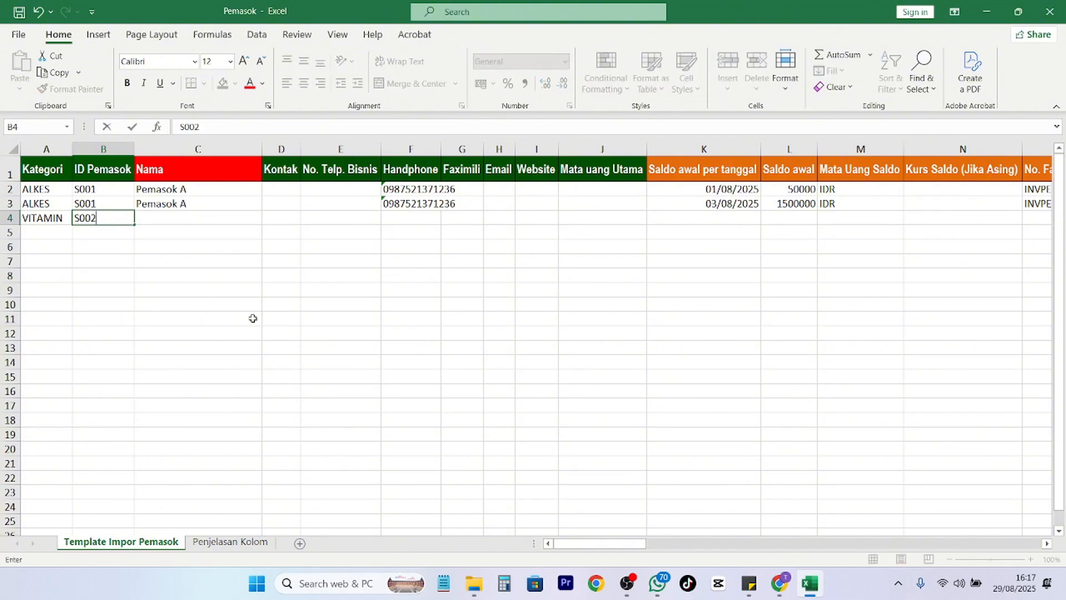
key("Tab")
type("Pemasok B")
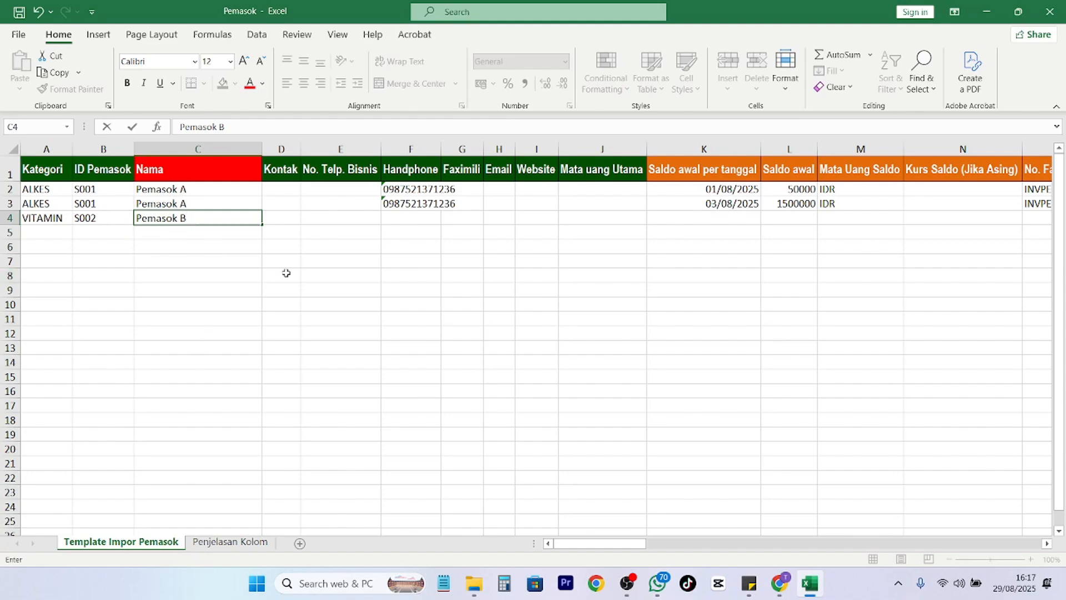
left_click(228, 542)
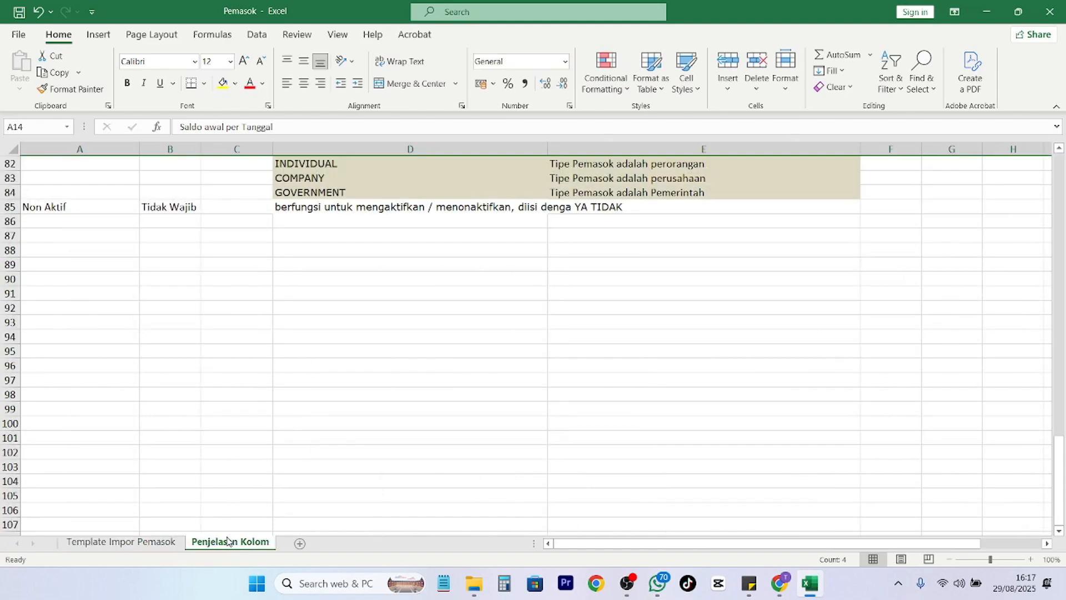
scroll(205, 380, "up", 20)
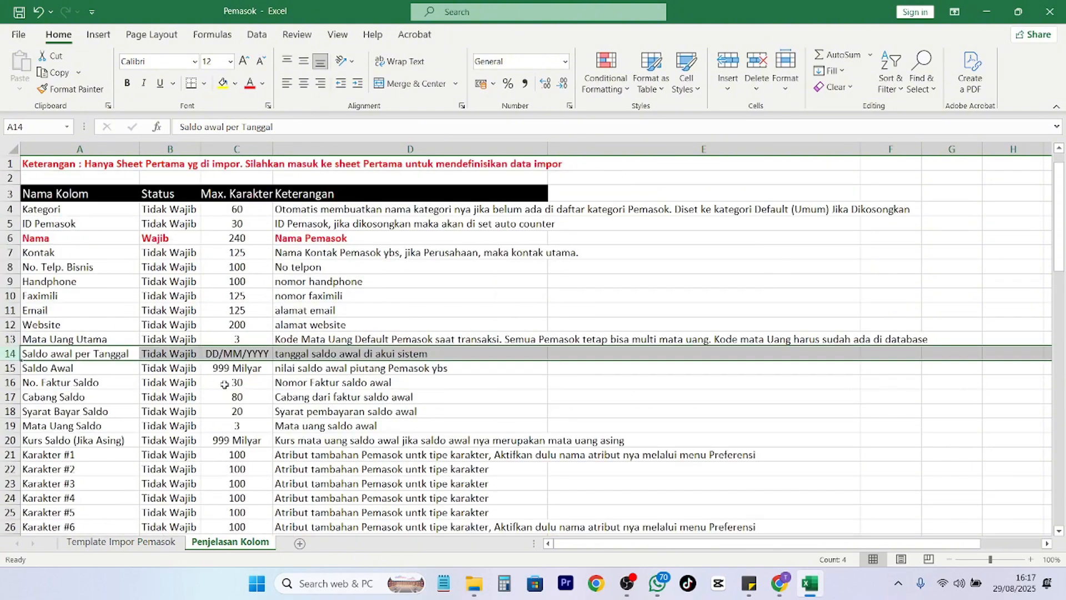
left_click(111, 546)
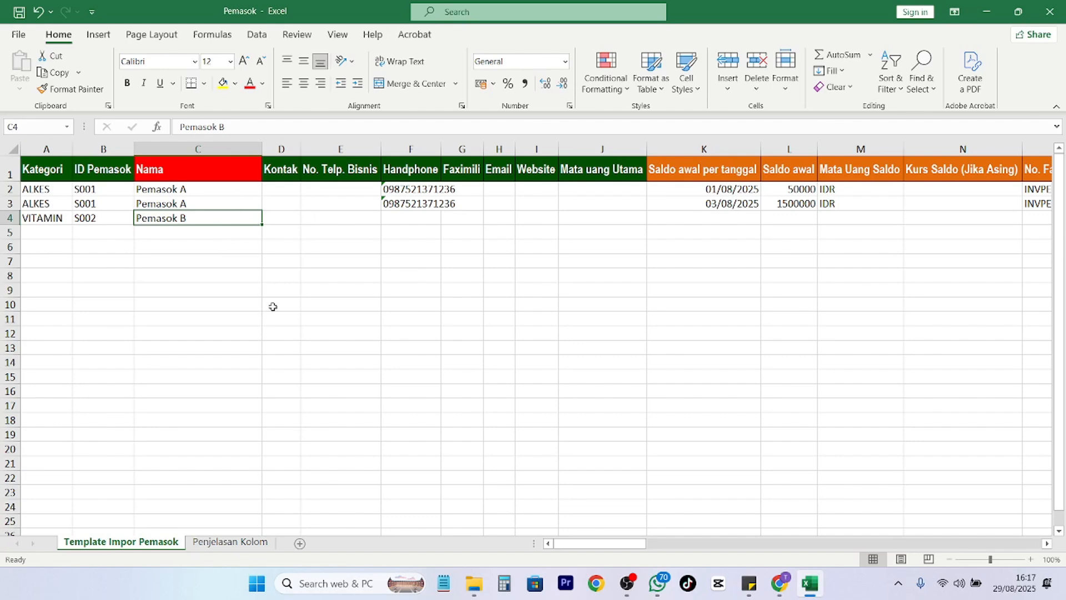
Use Save As to store the workbook as 'Pemasok Apotek' inside the Master Data folder.
left_click(18, 35)
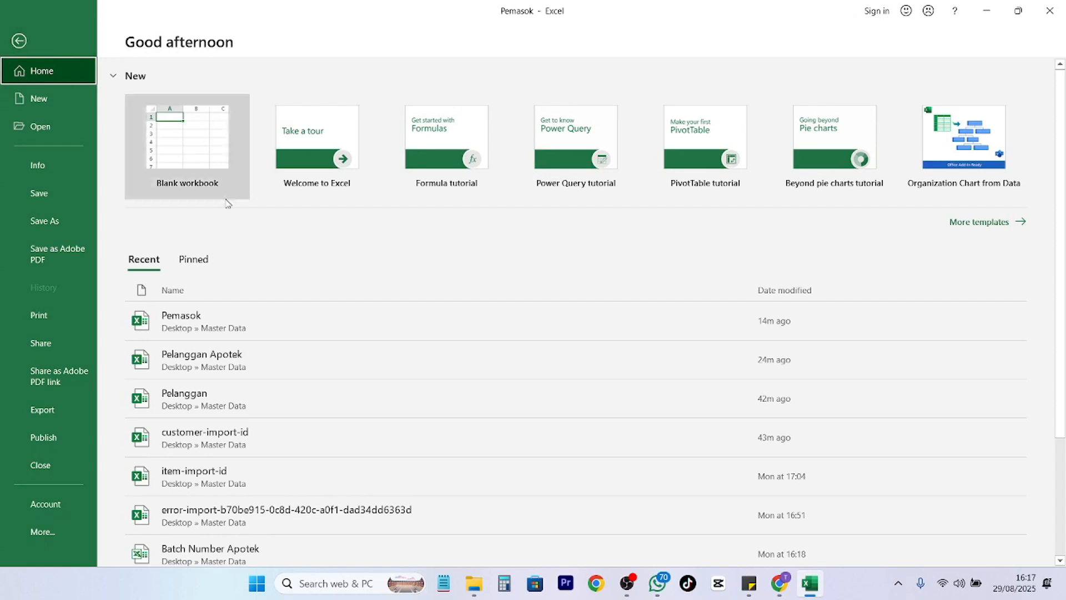
left_click(71, 225)
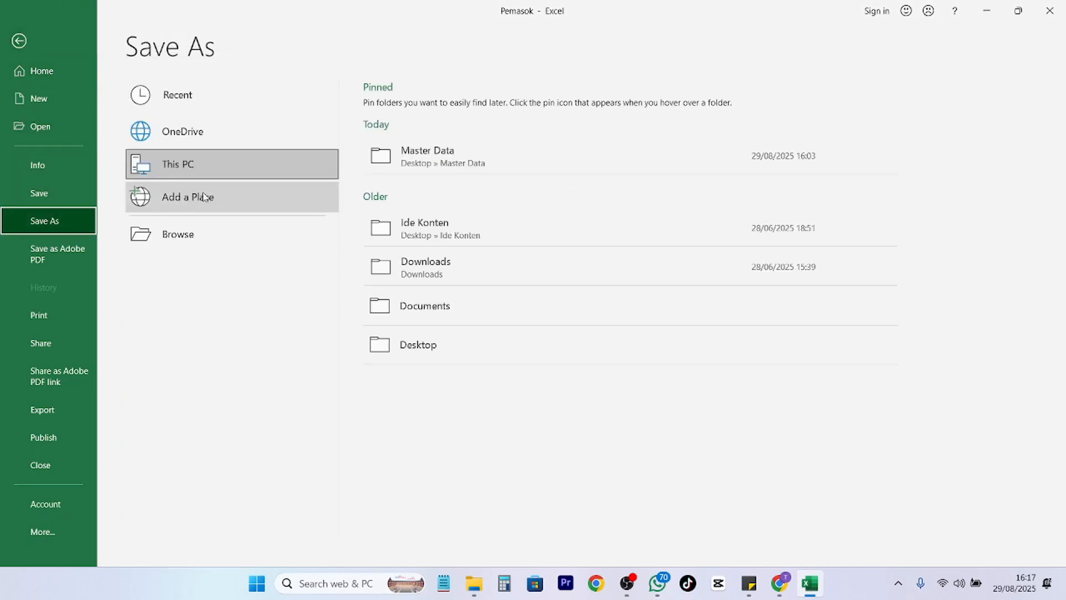
left_click(448, 162)
left_click(164, 230)
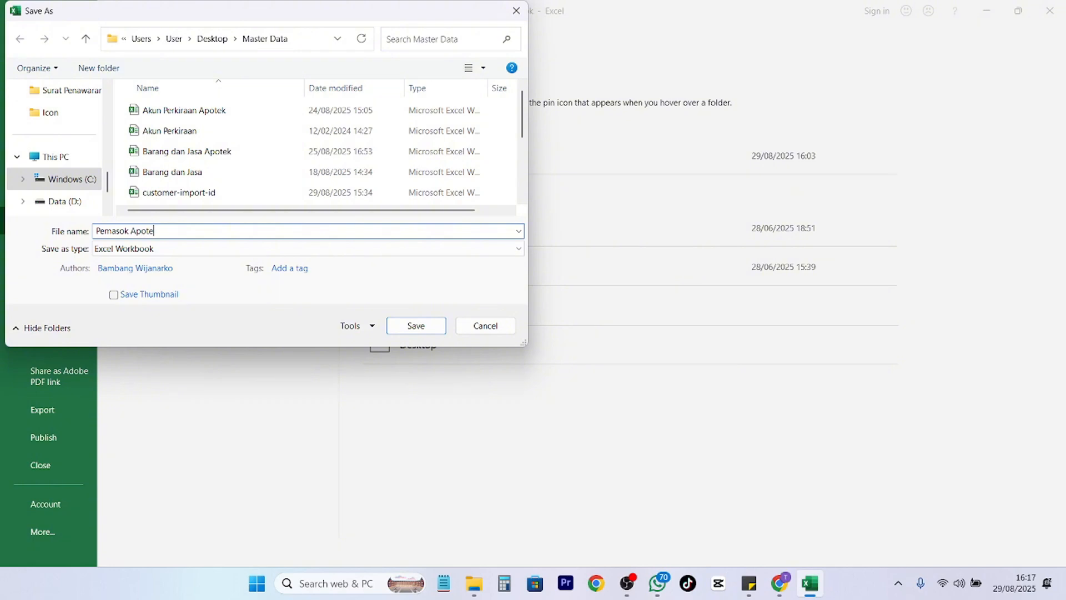
left_click(413, 327)
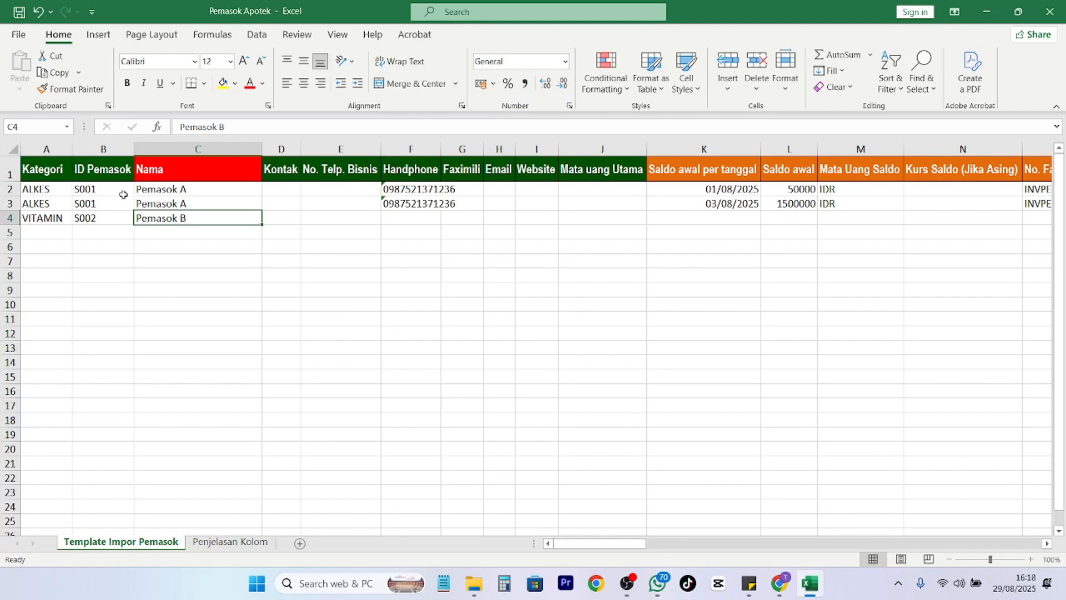
Check supplier ID S001 in B2 and the 1500000 opening balance in L3, then return to Accurate Online.
left_click(173, 193)
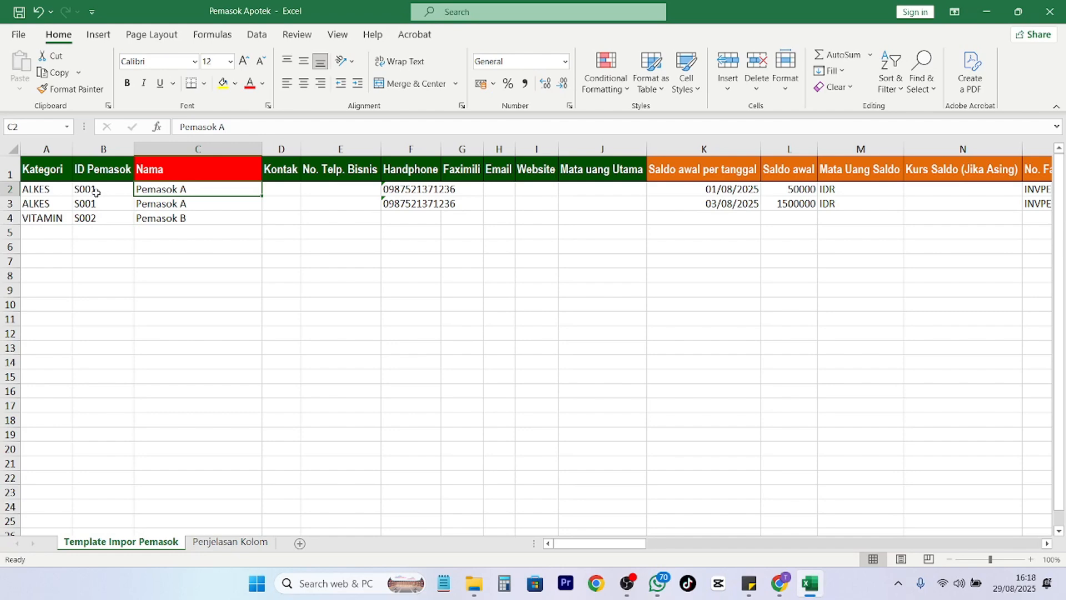
left_click(96, 192)
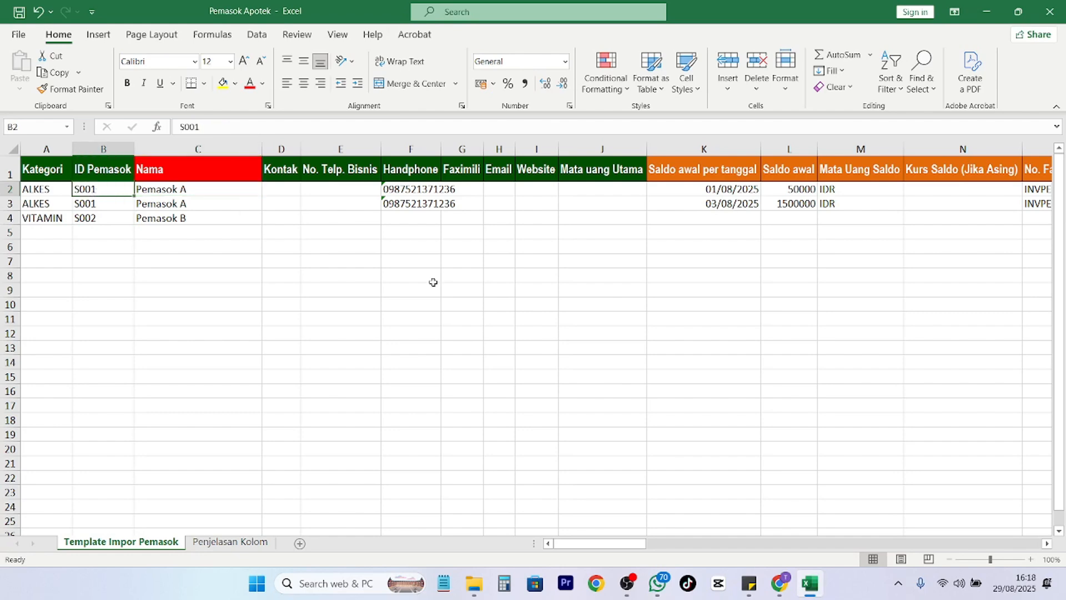
left_click(805, 204)
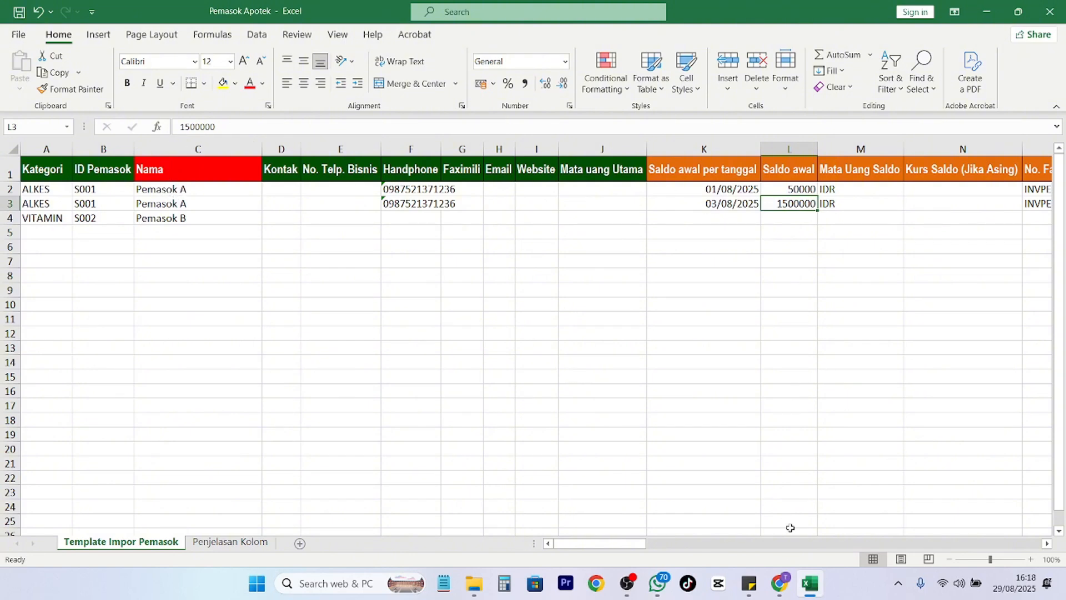
left_click(779, 583)
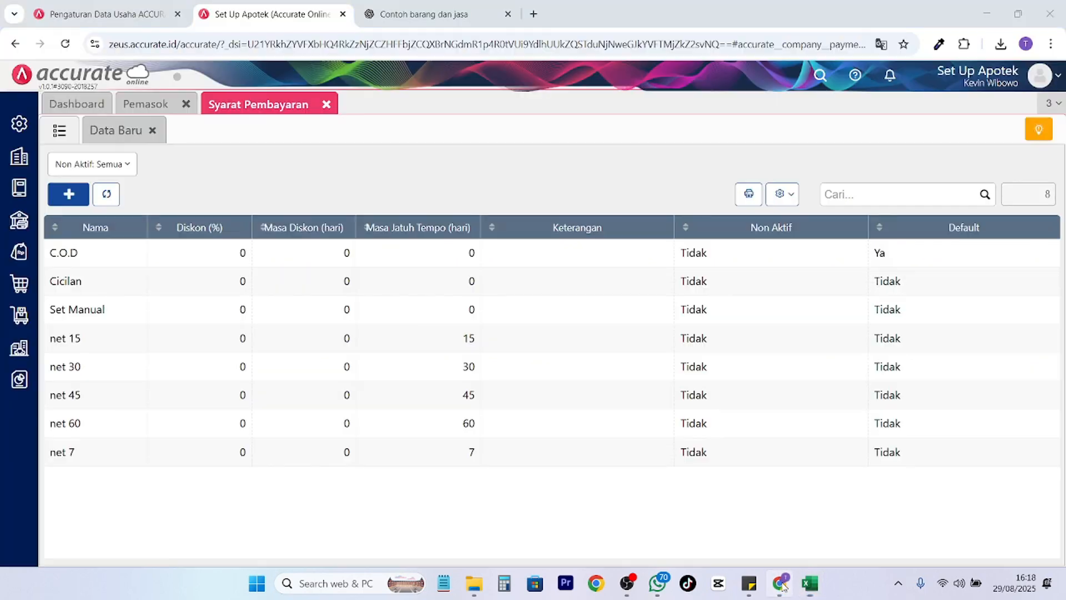
Close the payment terms list and start an Import dari Excel from the Pemasok list.
left_click(326, 104)
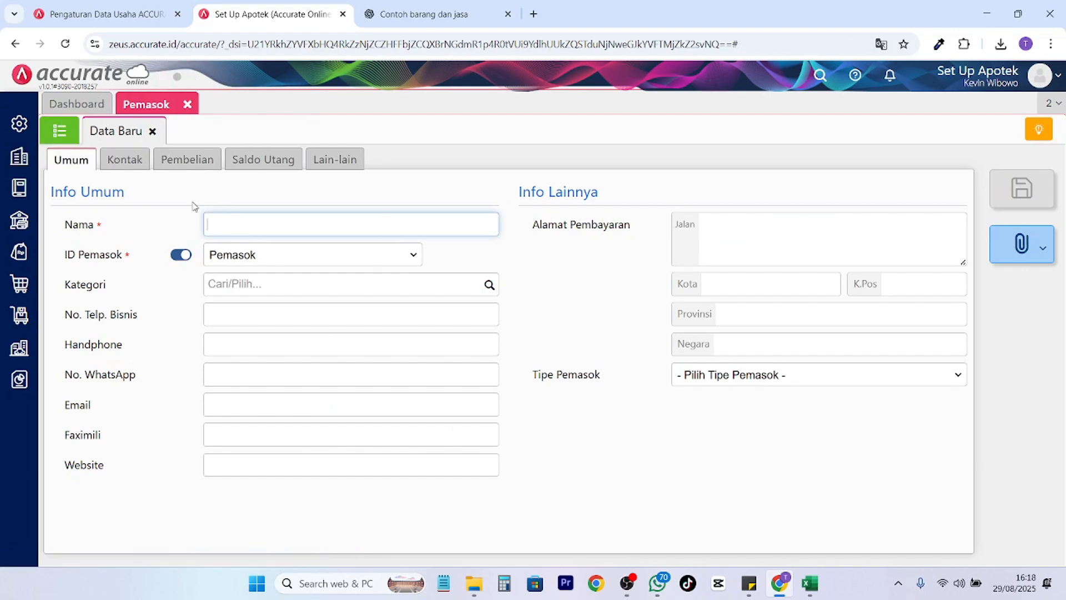
left_click(63, 136)
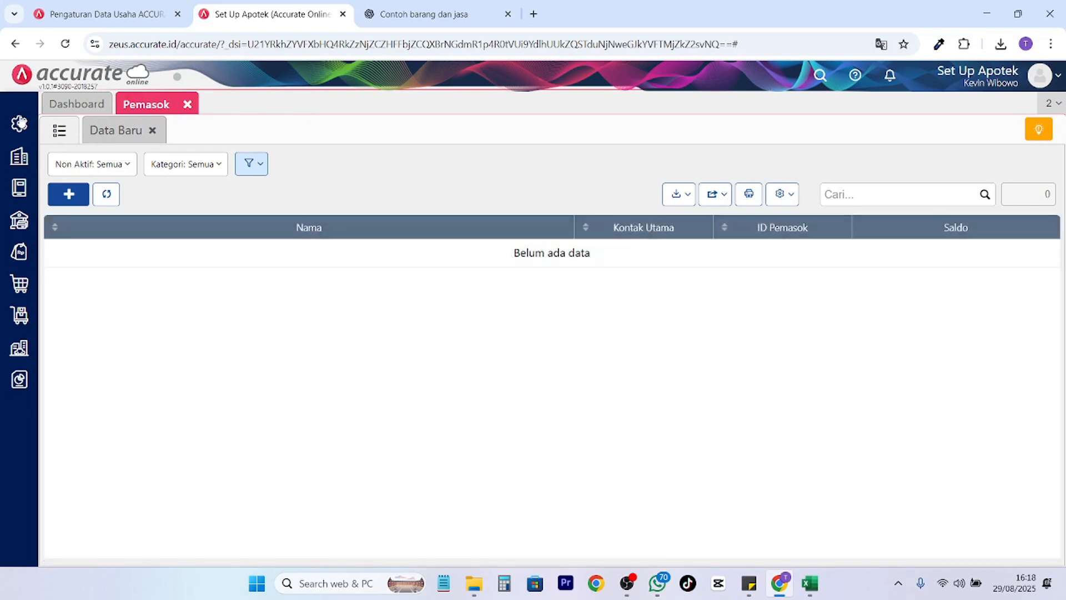
left_click(678, 194)
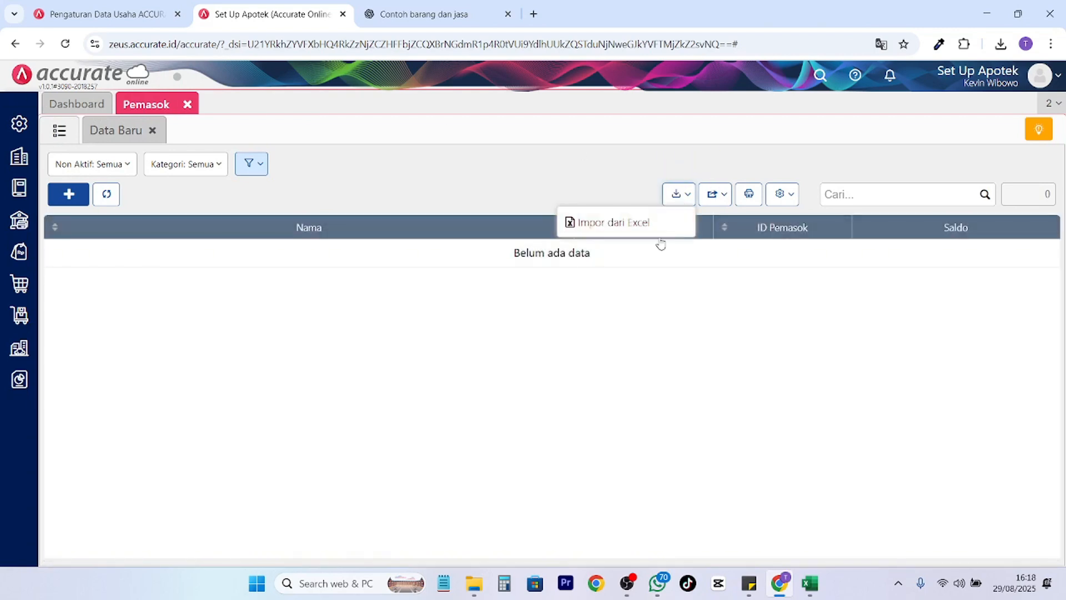
left_click(638, 228)
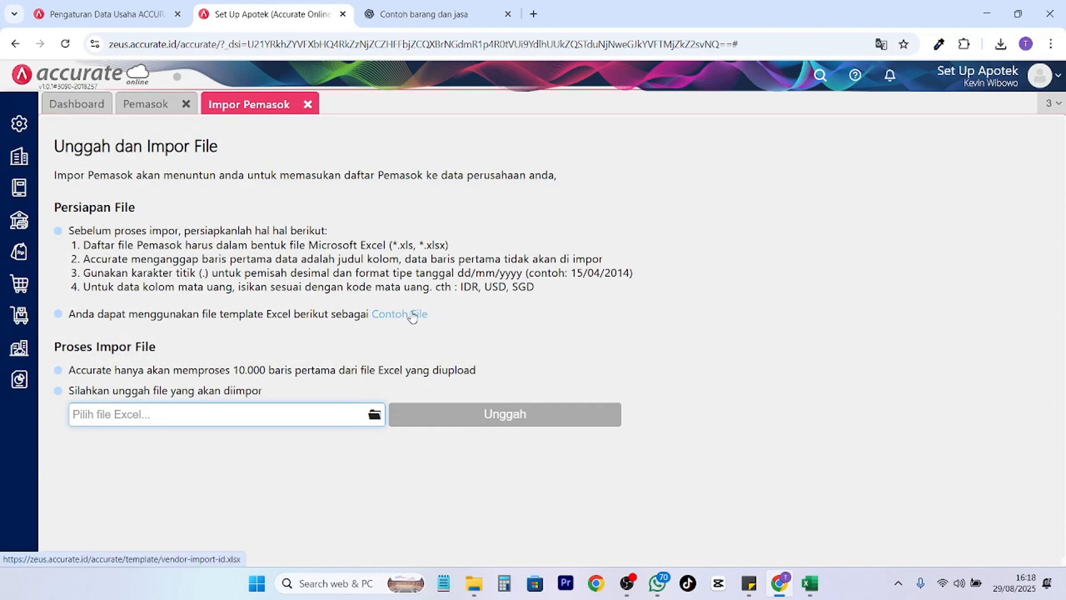
Select Pemasok Apotek.xlsx and upload it with Unggah.
left_click(375, 414)
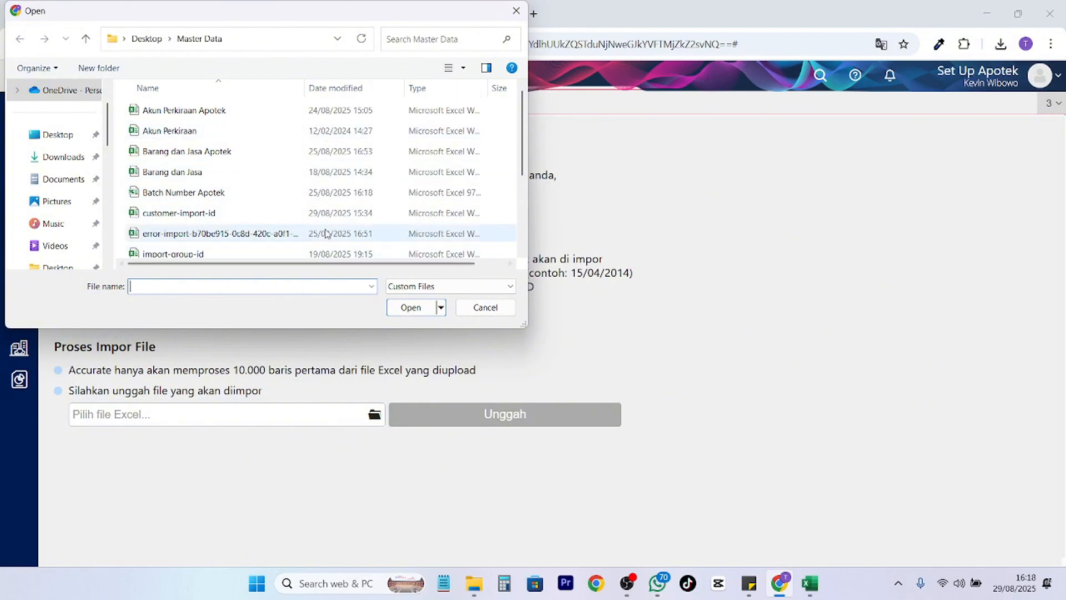
scroll(264, 217, "down", 2)
scroll(264, 217, "down", 1)
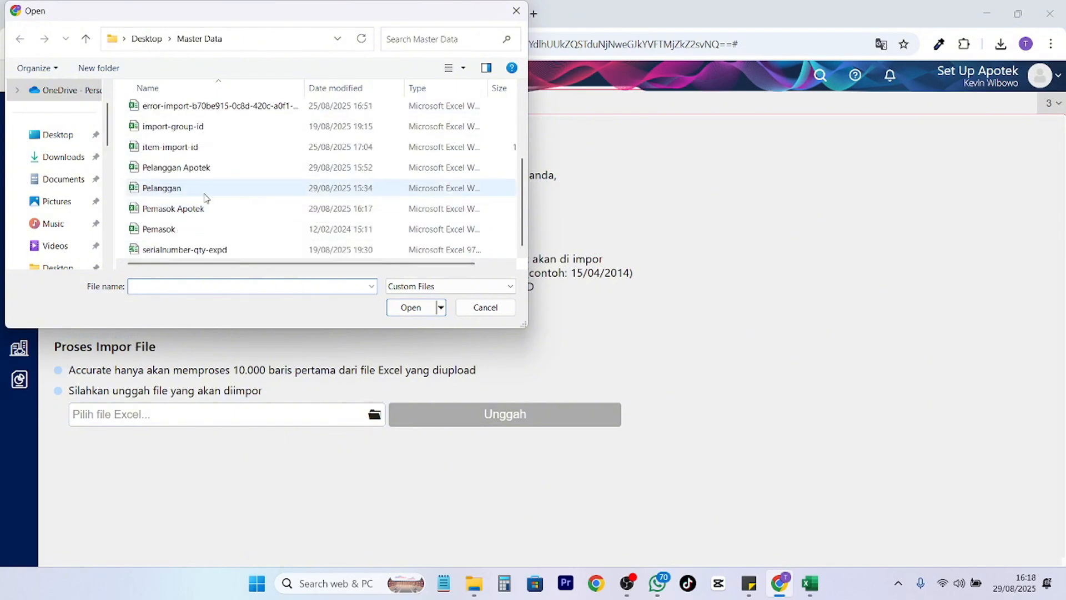
left_click(206, 209)
left_click(411, 308)
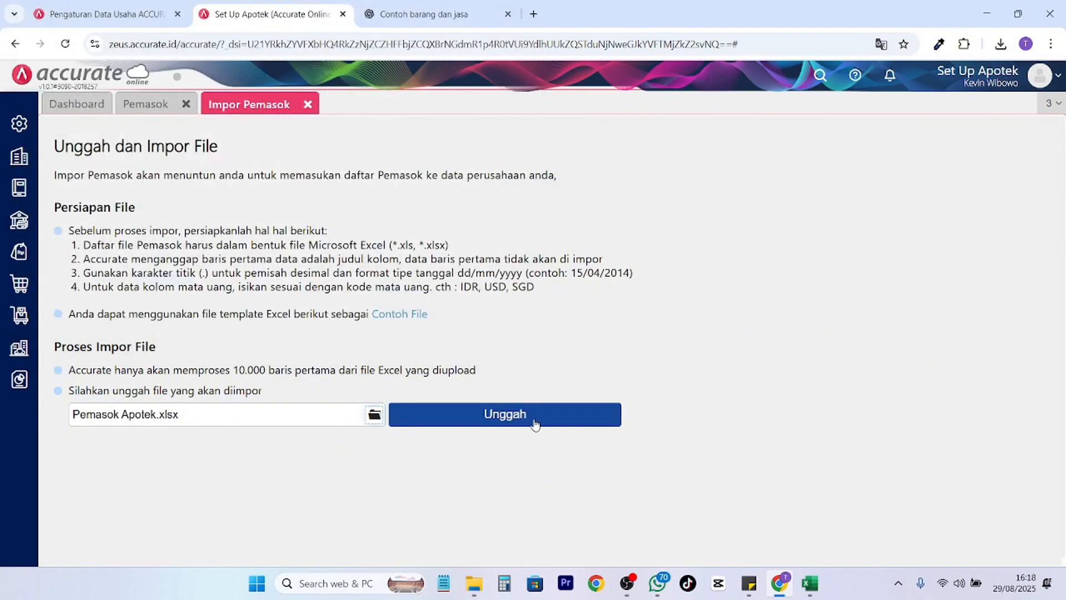
left_click(518, 417)
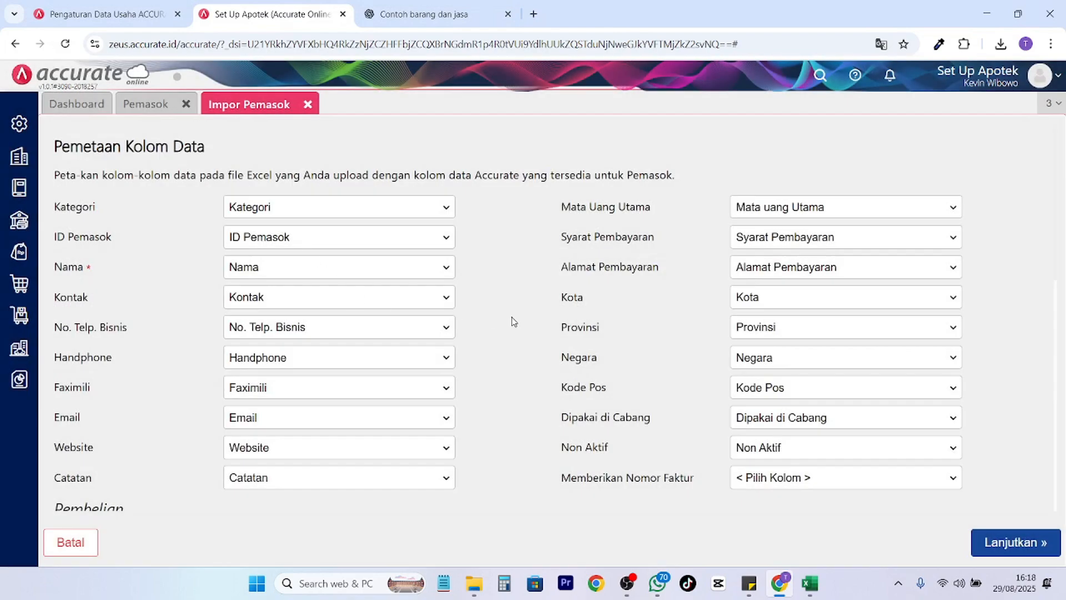
Review the Pemetaan Kolom Data mapping and continue to the Konfirmasi Impor Data preview.
scroll(512, 319, "down", 6)
scroll(589, 322, "up", 6)
left_click(1003, 545)
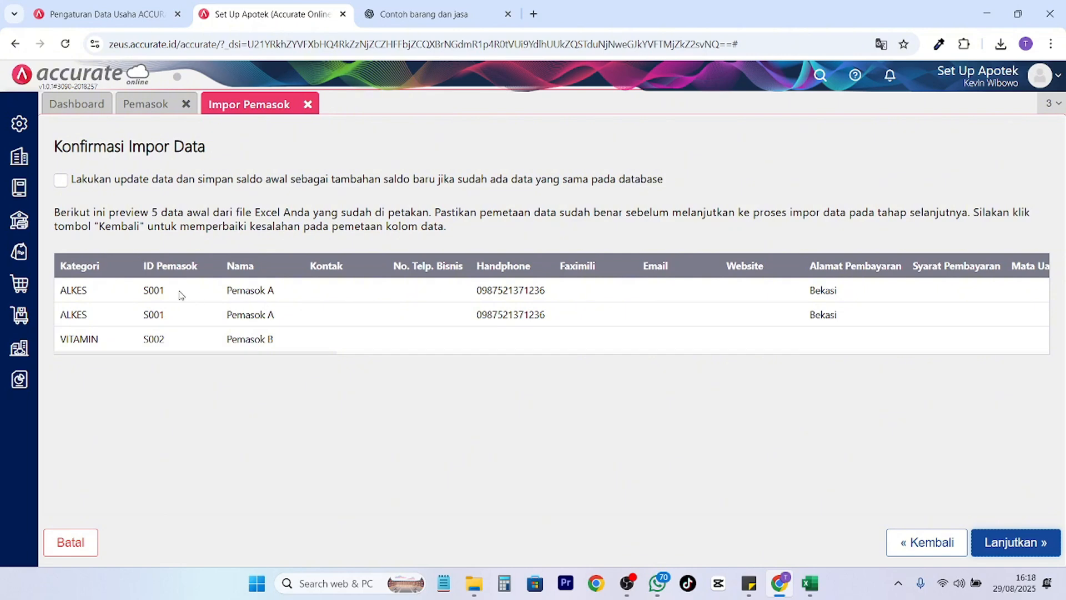
Review the preview rows, noting the two Pemasok A rows sharing ID S001.
left_click_drag(67, 290, 310, 298)
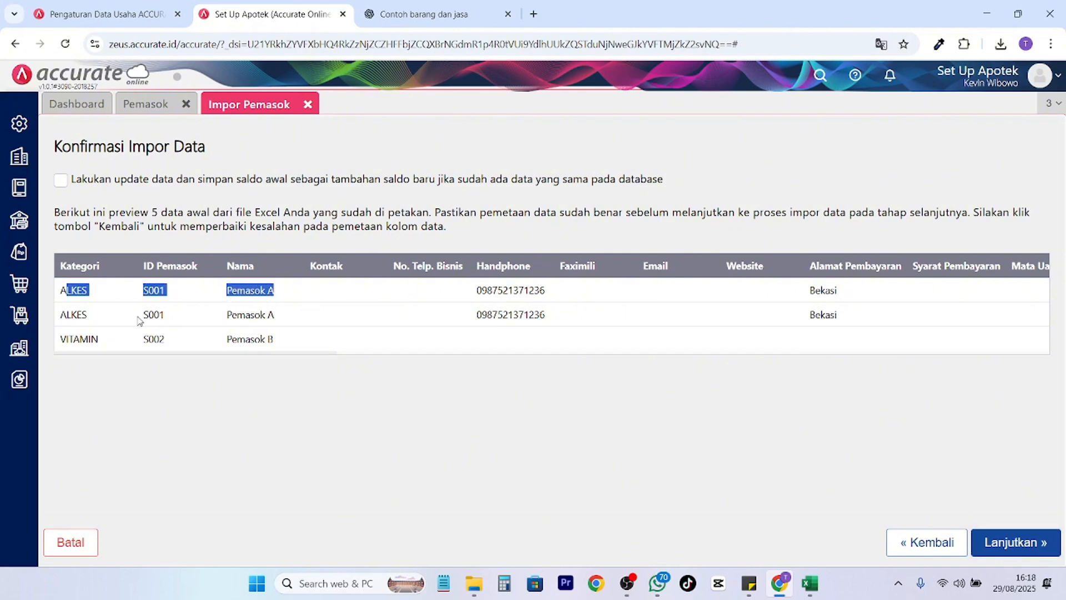
left_click_drag(176, 321, 134, 321)
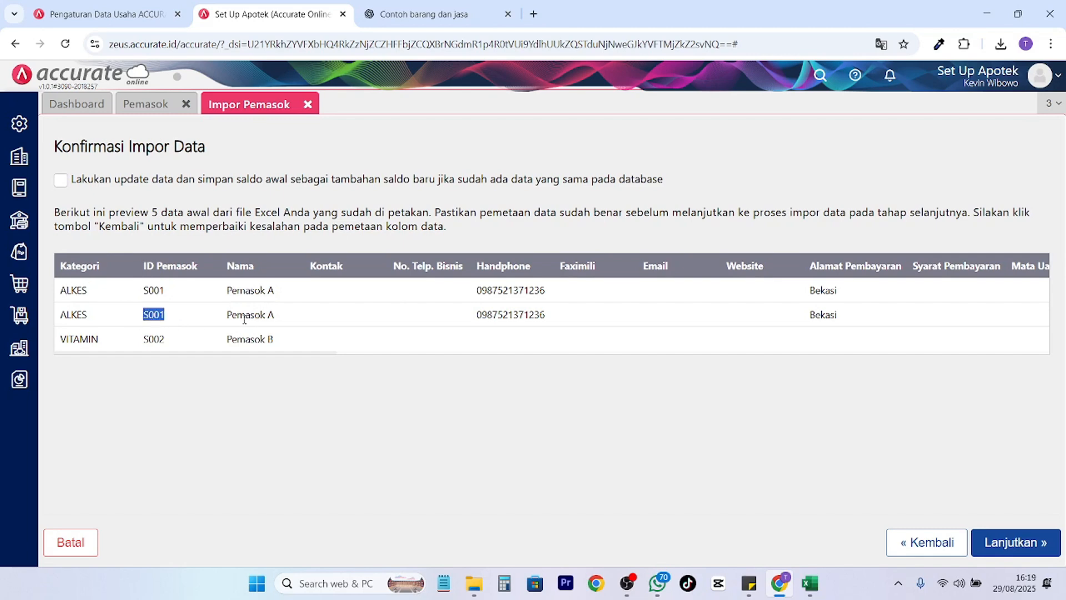
left_click_drag(283, 323, 165, 327)
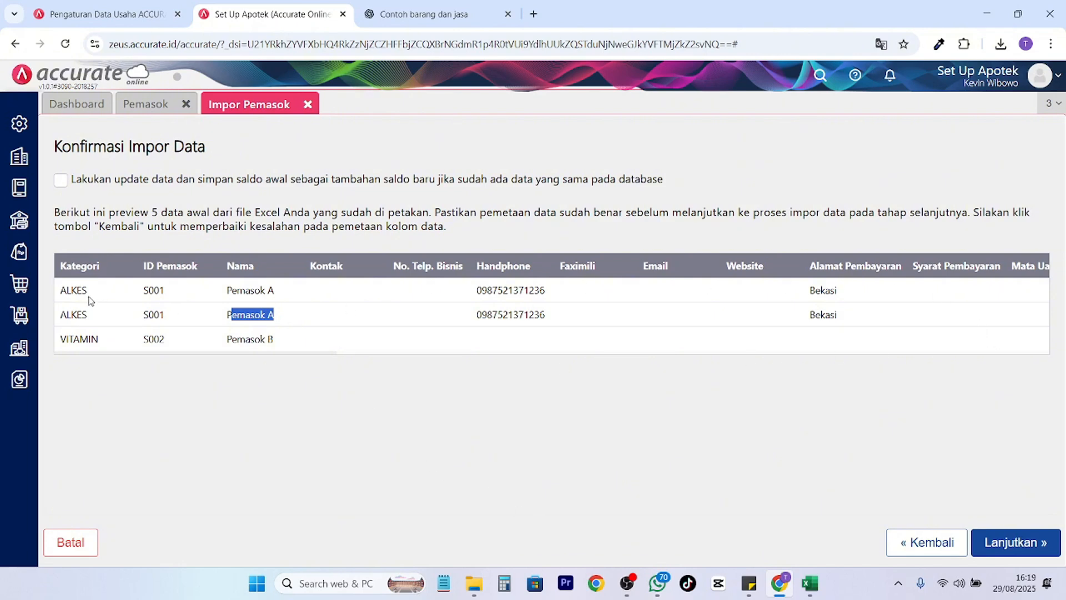
Enable 'Lakukan update data dan simpan saldo awal' and run the import of all three rows.
left_click(61, 180)
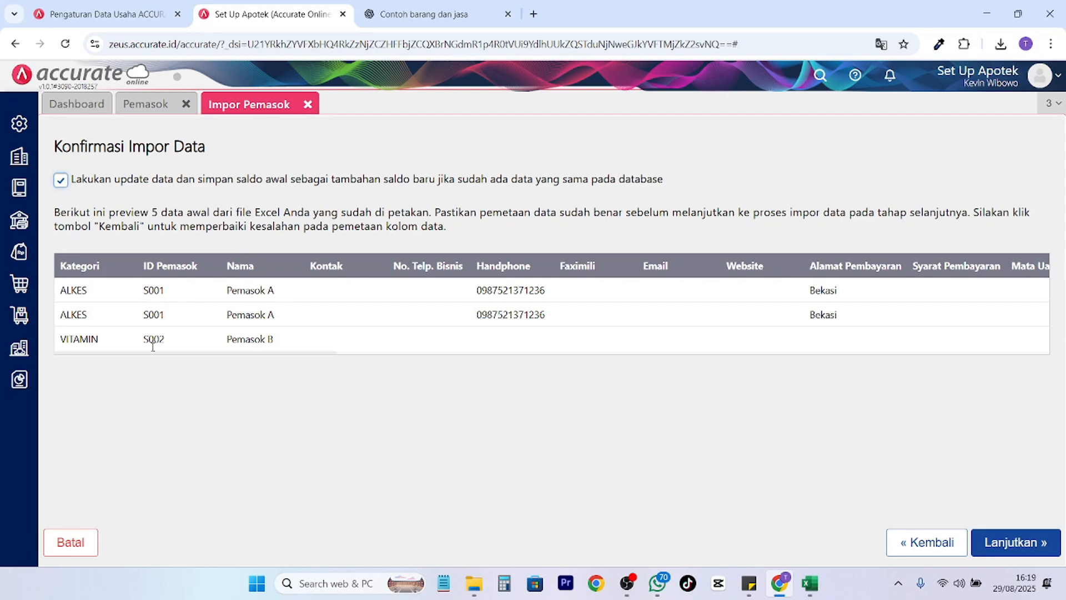
left_click(118, 181)
left_click_drag(304, 322, 72, 317)
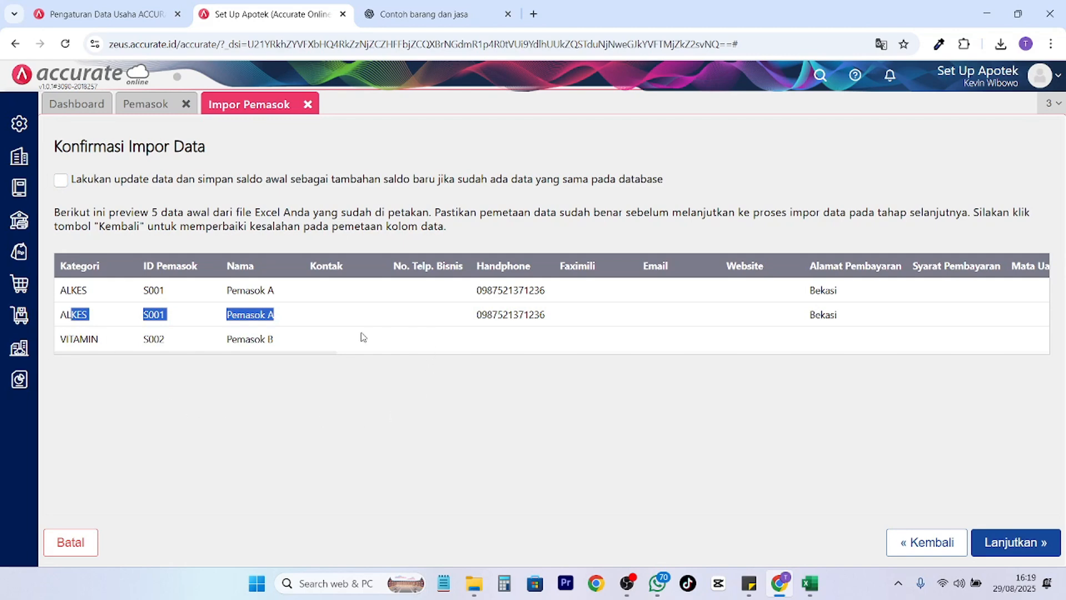
left_click_drag(274, 292, 218, 299)
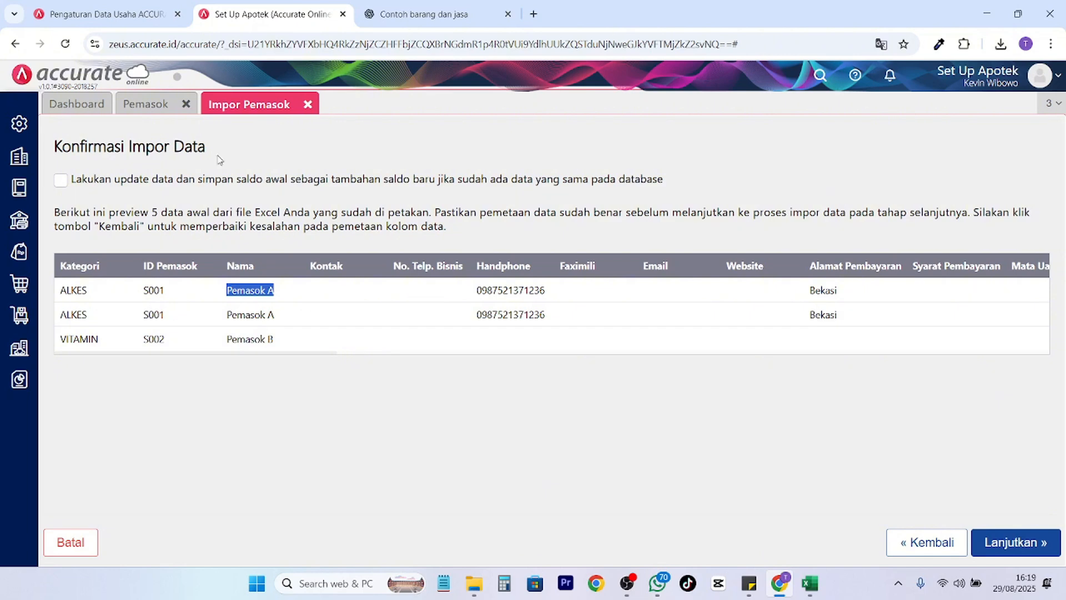
left_click(89, 180)
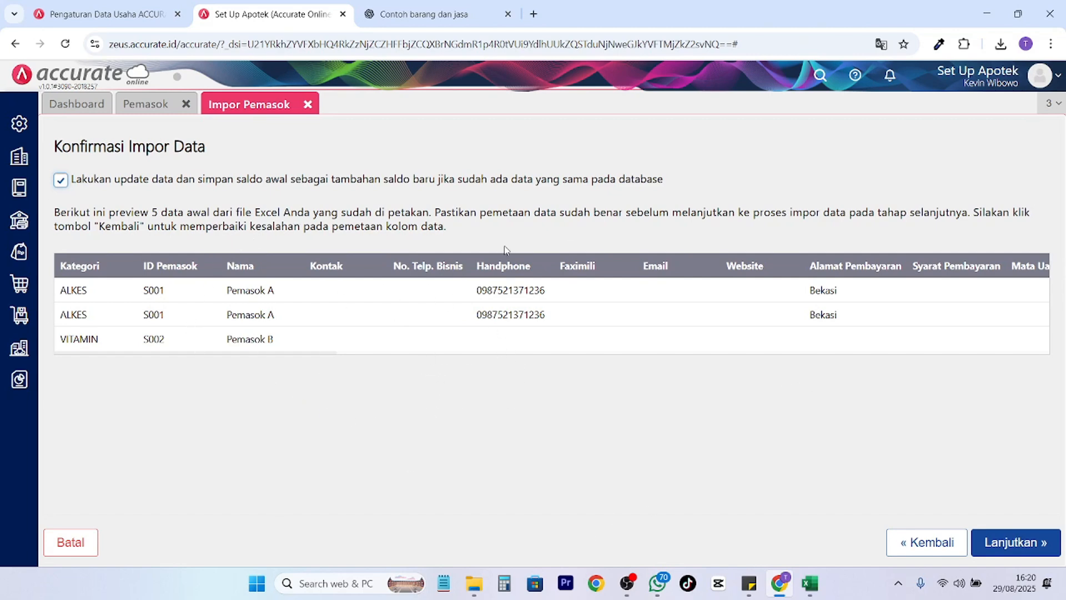
left_click(1017, 541)
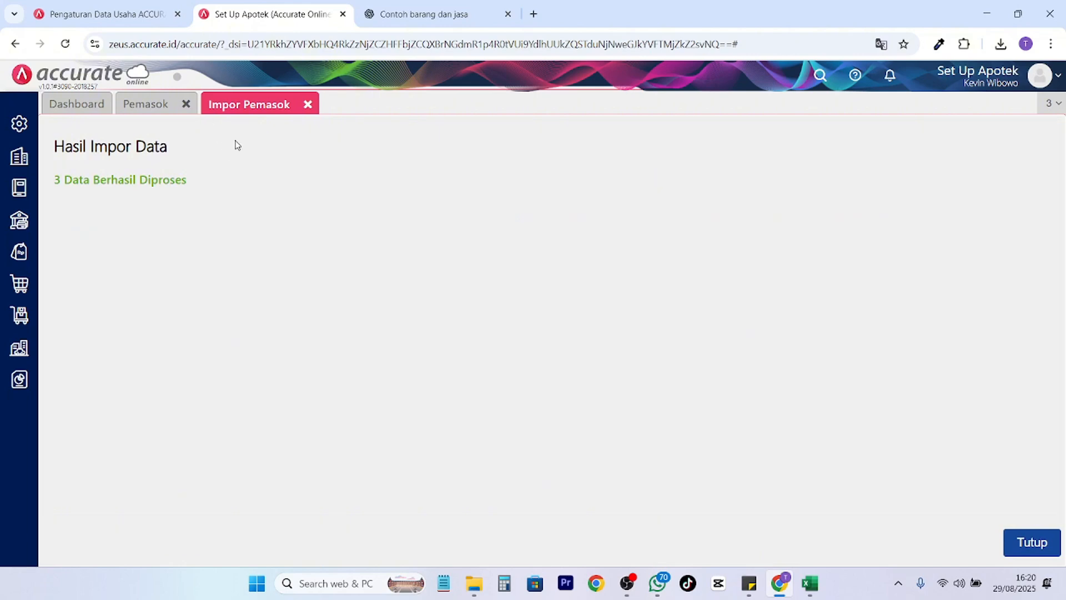
Open Pemasok A (S001), review its Umum, Pembelian and Saldo Utang tabs, then return to the list.
left_click(154, 109)
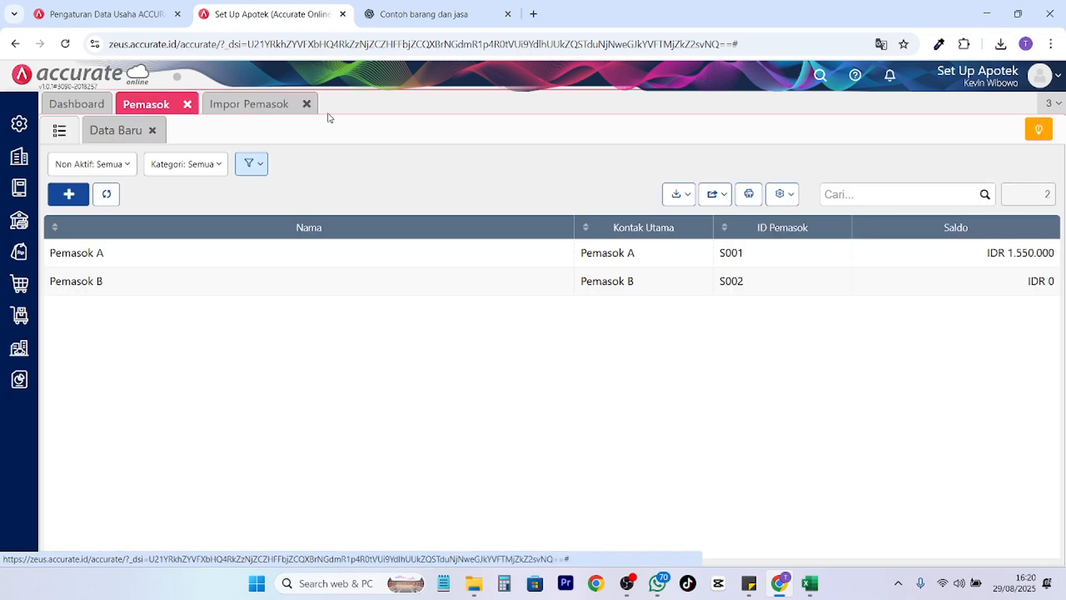
double_click(185, 248)
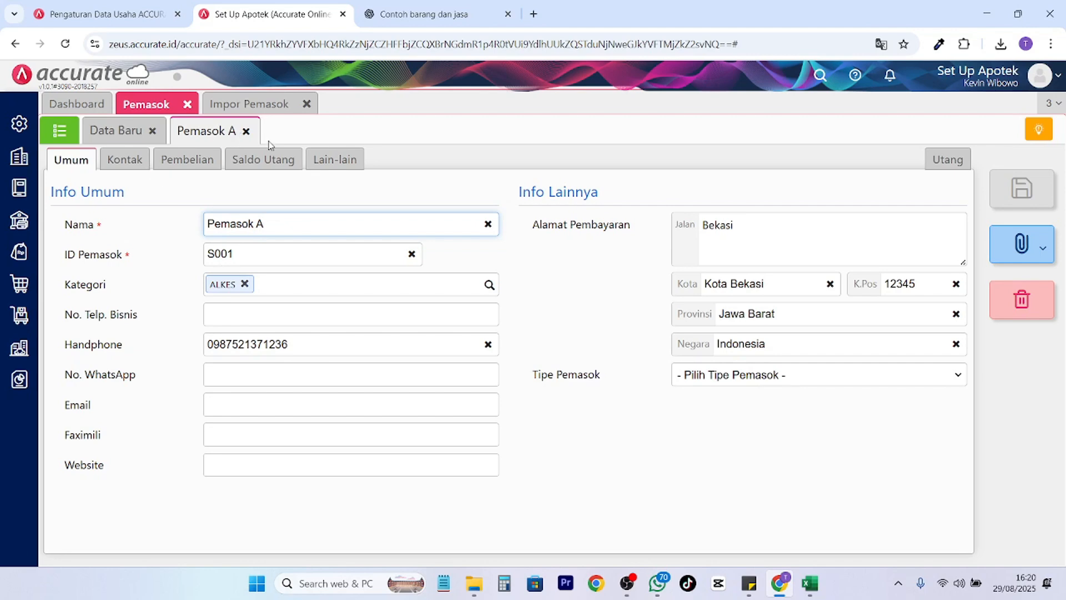
left_click_drag(249, 262, 216, 261)
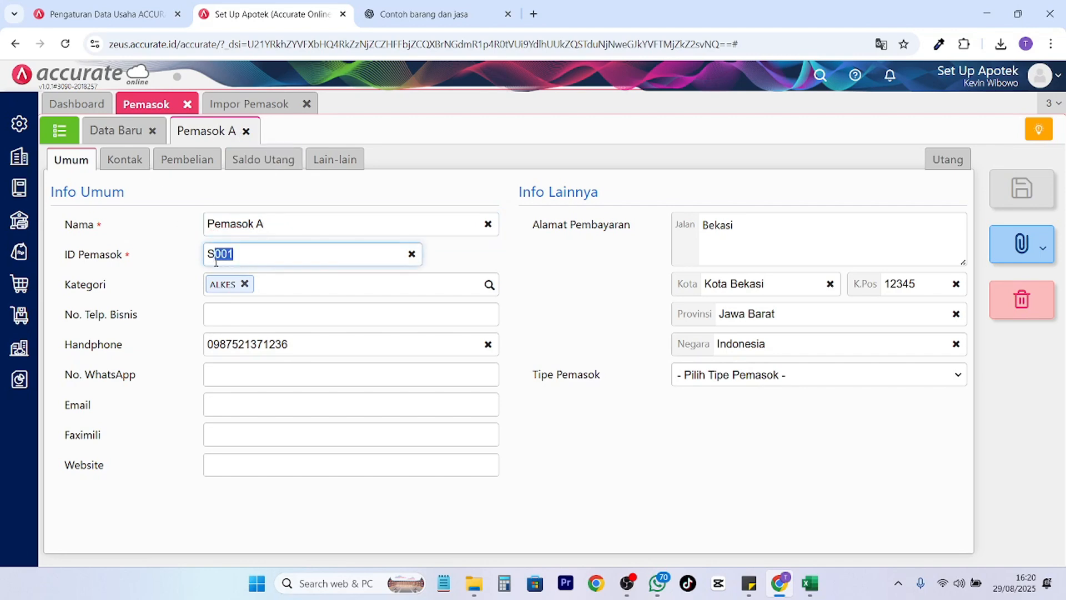
left_click_drag(331, 351, 236, 351)
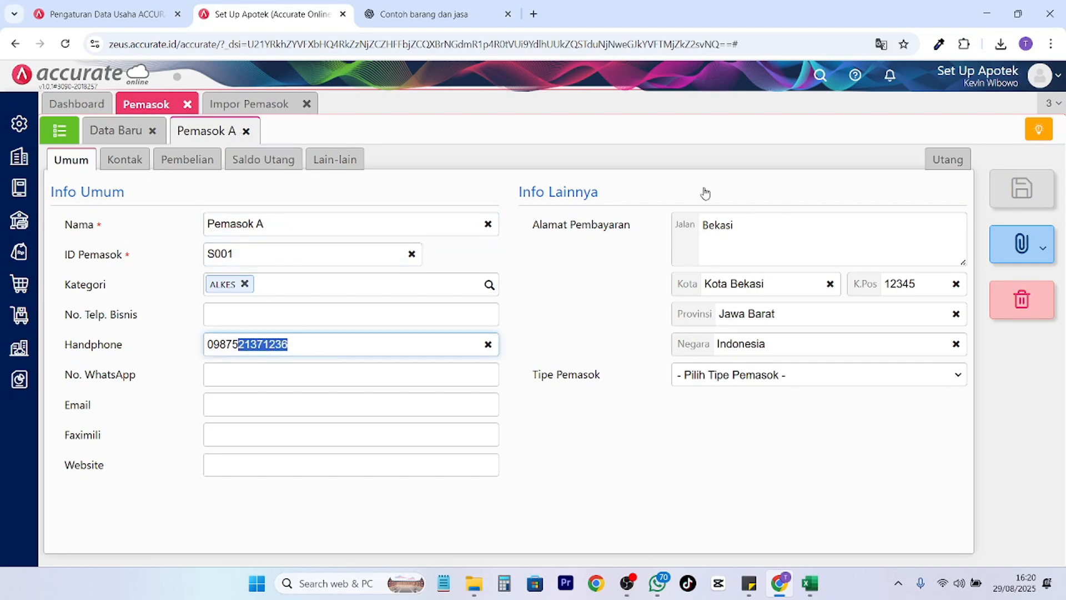
left_click(123, 160)
left_click(178, 161)
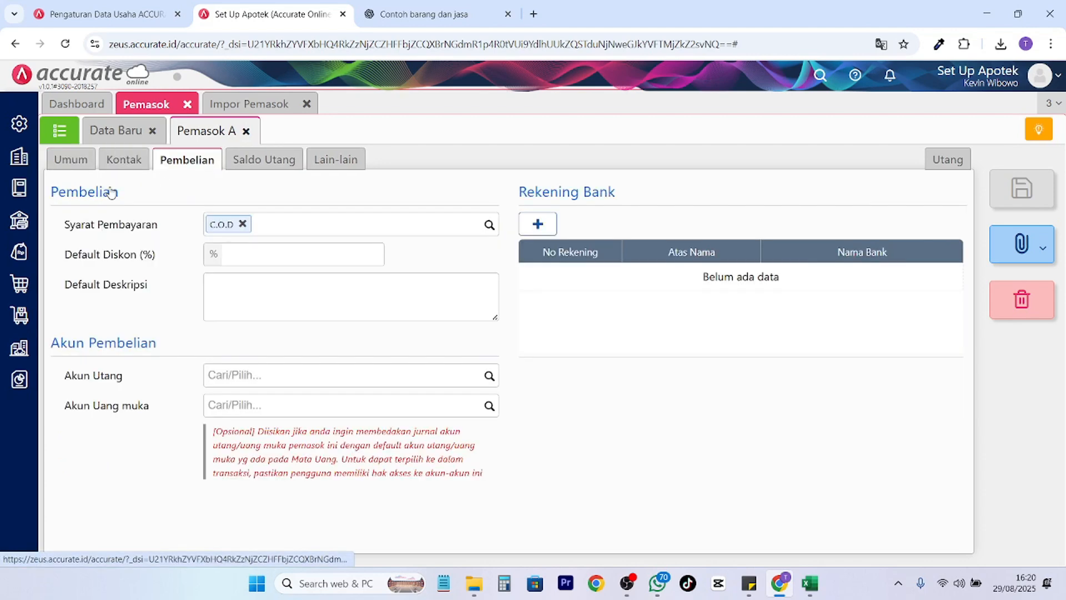
left_click(265, 162)
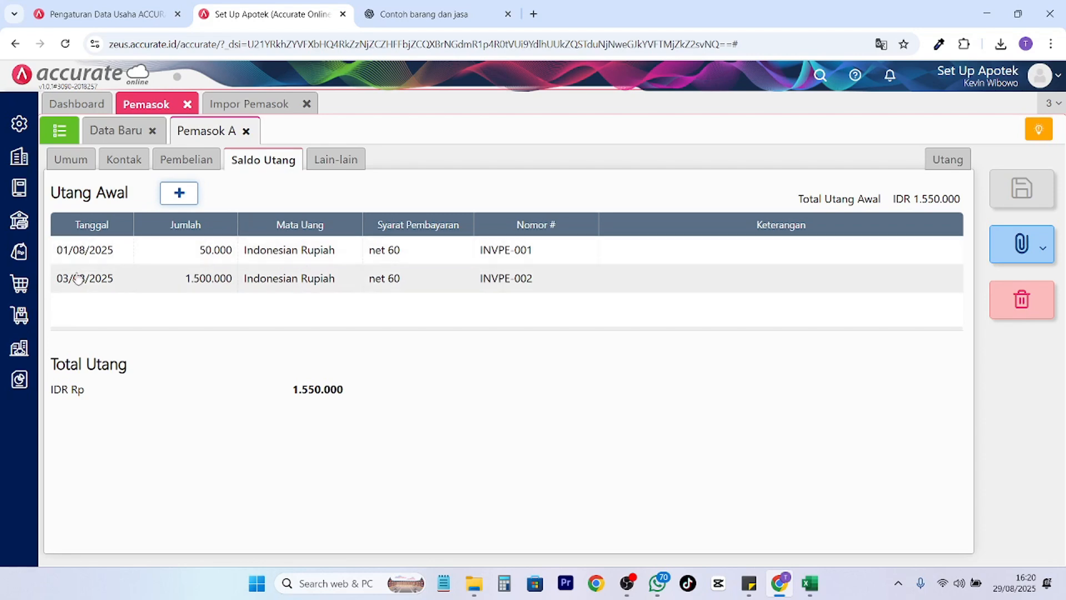
left_click(63, 132)
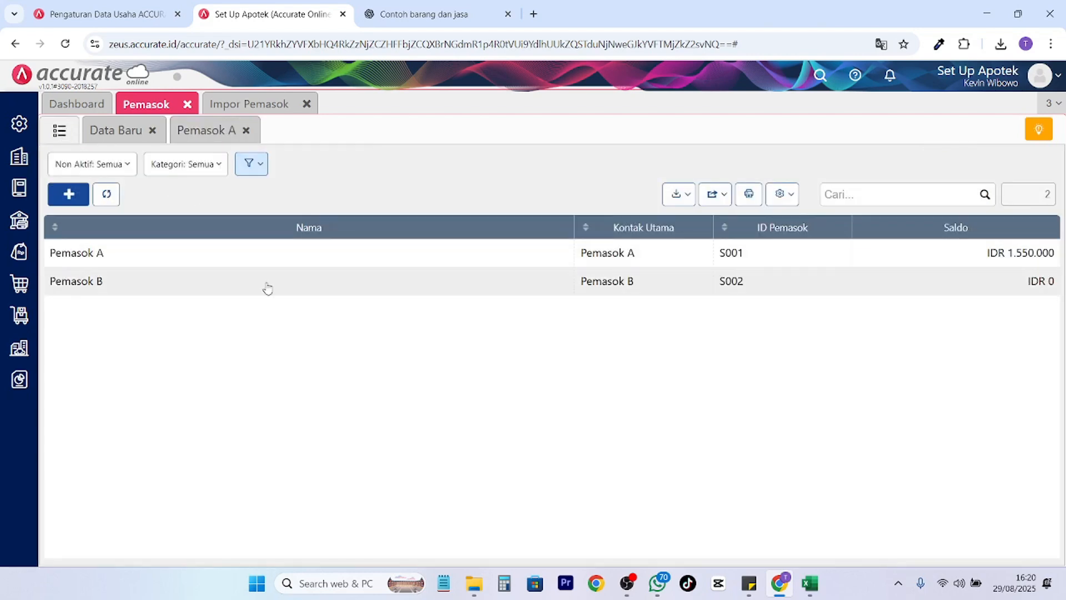
Open Pemasok B's record and look through its Kontak, Pembelian, Saldo Utang and Lain-lain tabs.
left_click(963, 280)
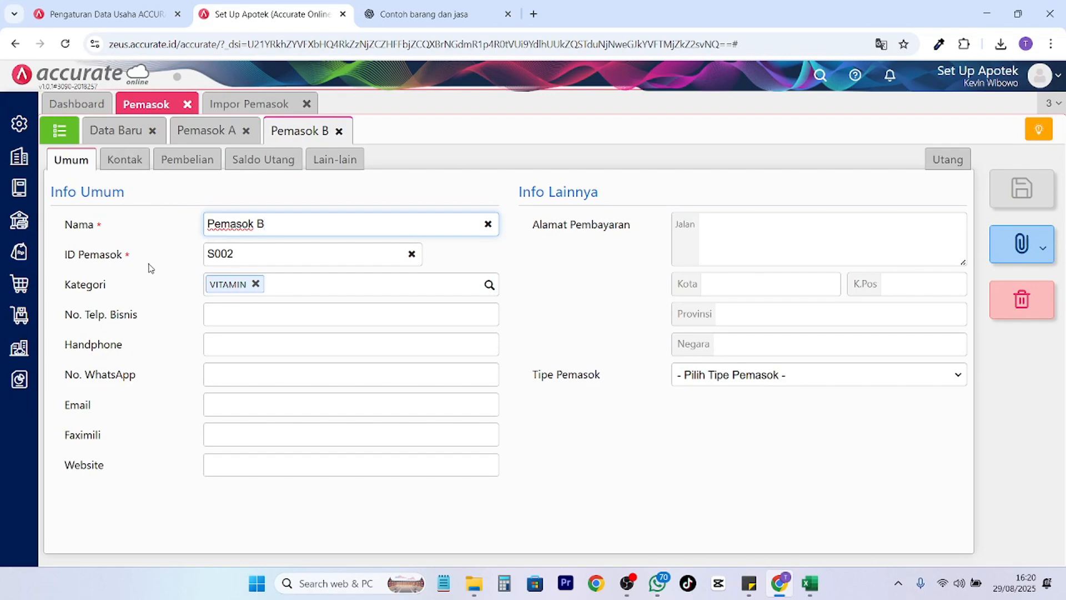
left_click_drag(143, 268, 93, 284)
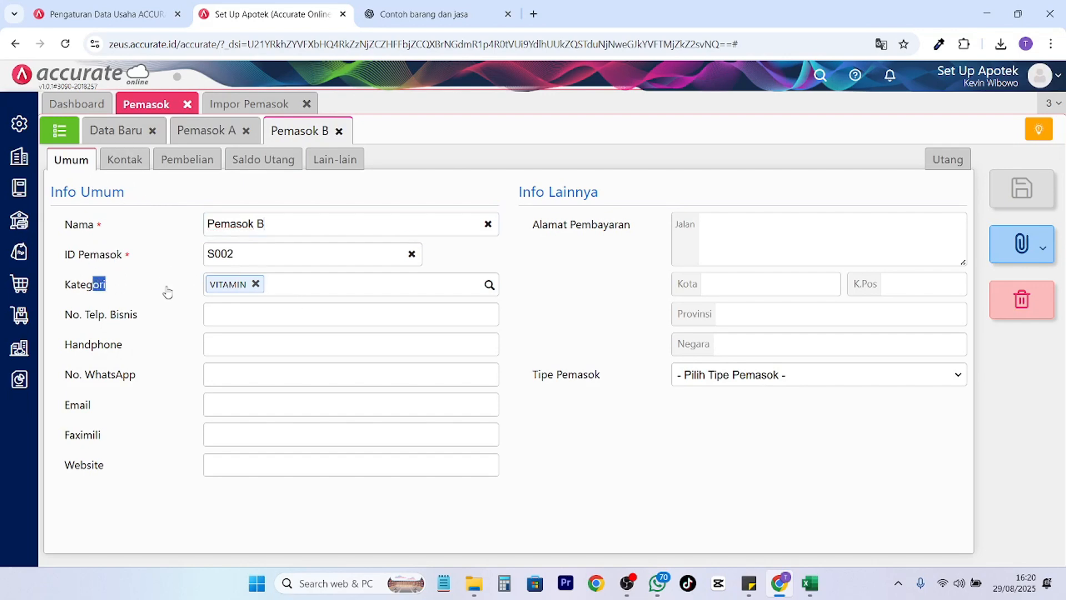
left_click(123, 160)
left_click(187, 160)
left_click(262, 160)
left_click(332, 161)
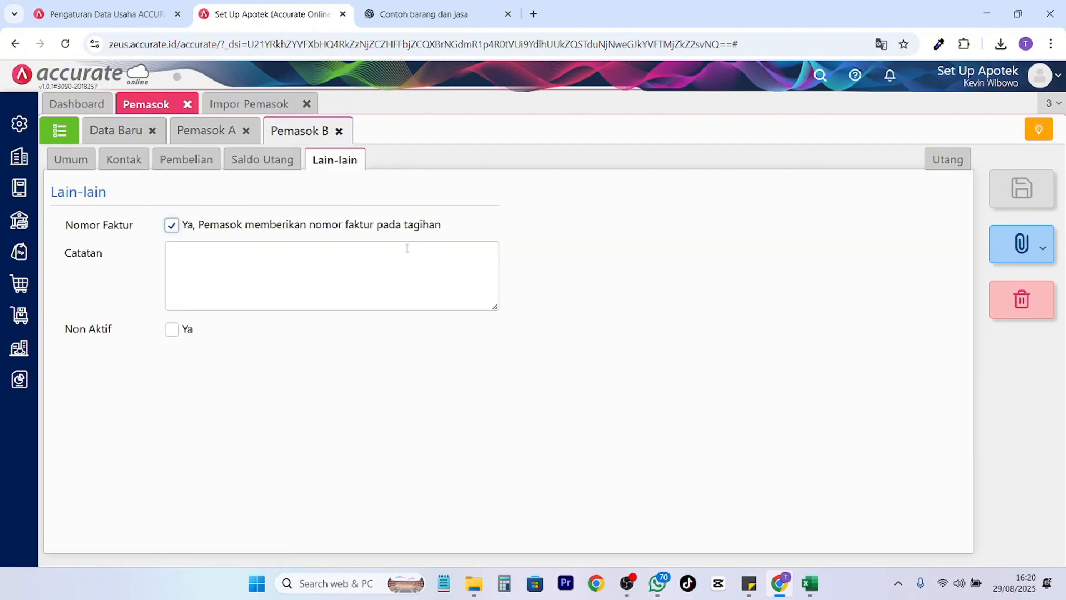
Switch to Pemasok A's record and close the Impor Pemasok tab.
left_click(221, 129)
left_click(285, 104)
left_click(305, 104)
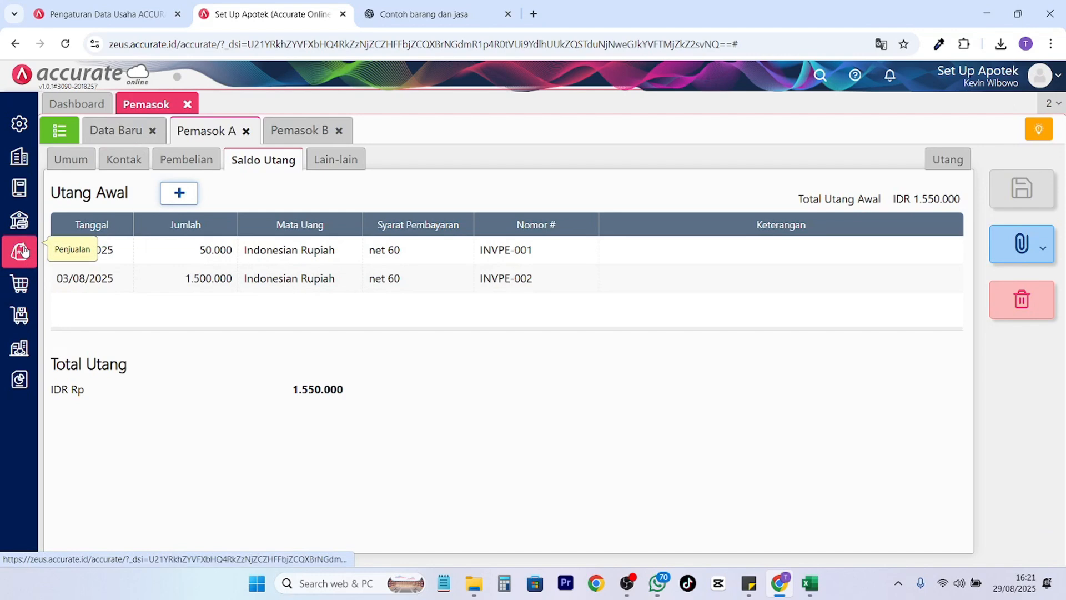
Start a new Pembayaran Pembelian with Pemasok A as the payee.
left_click(22, 282)
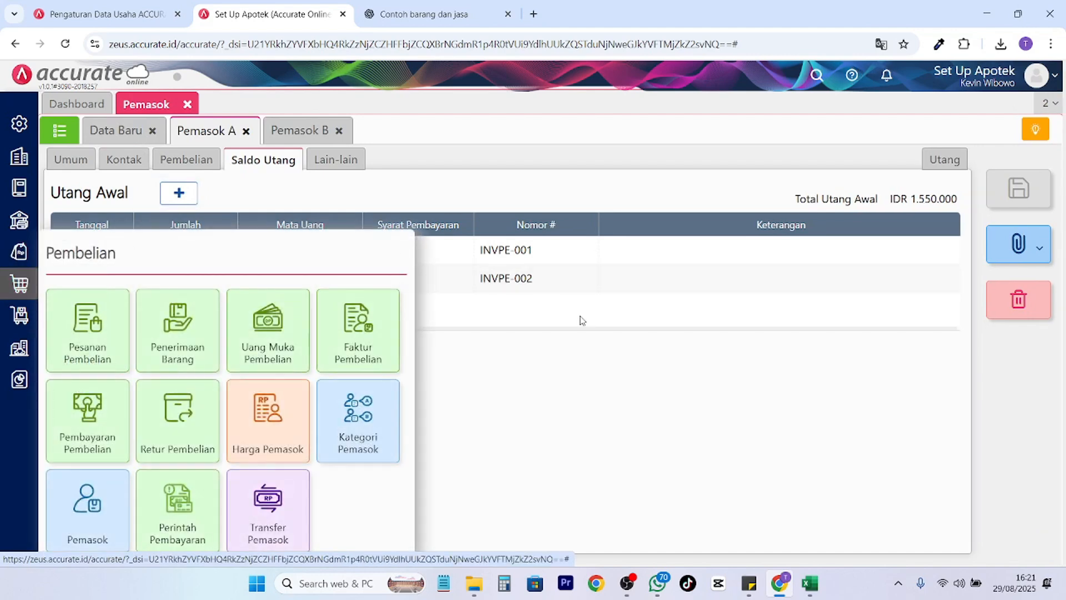
left_click(105, 431)
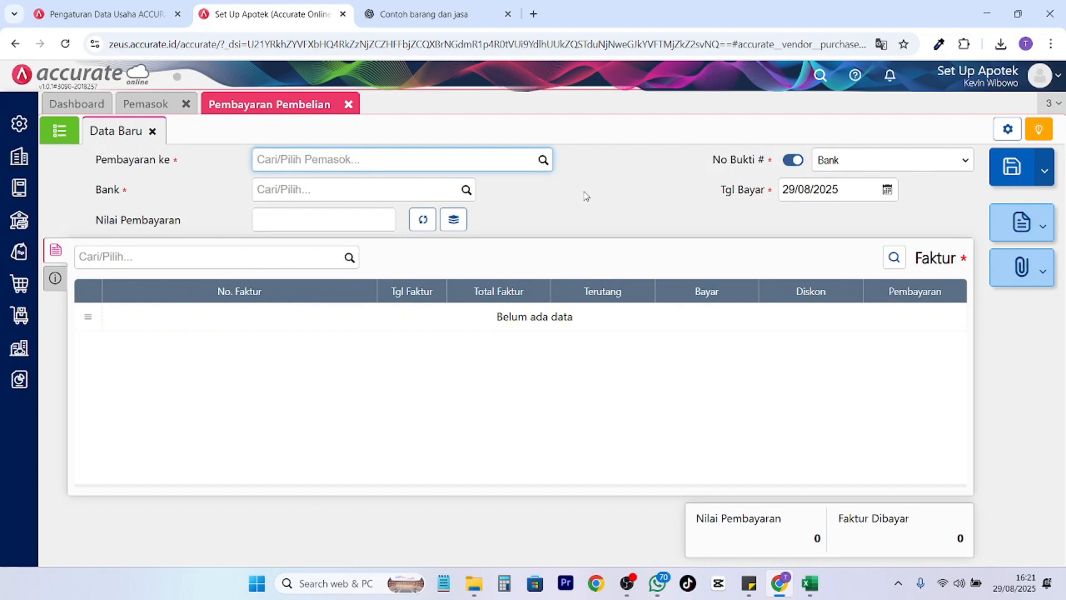
left_click(548, 159)
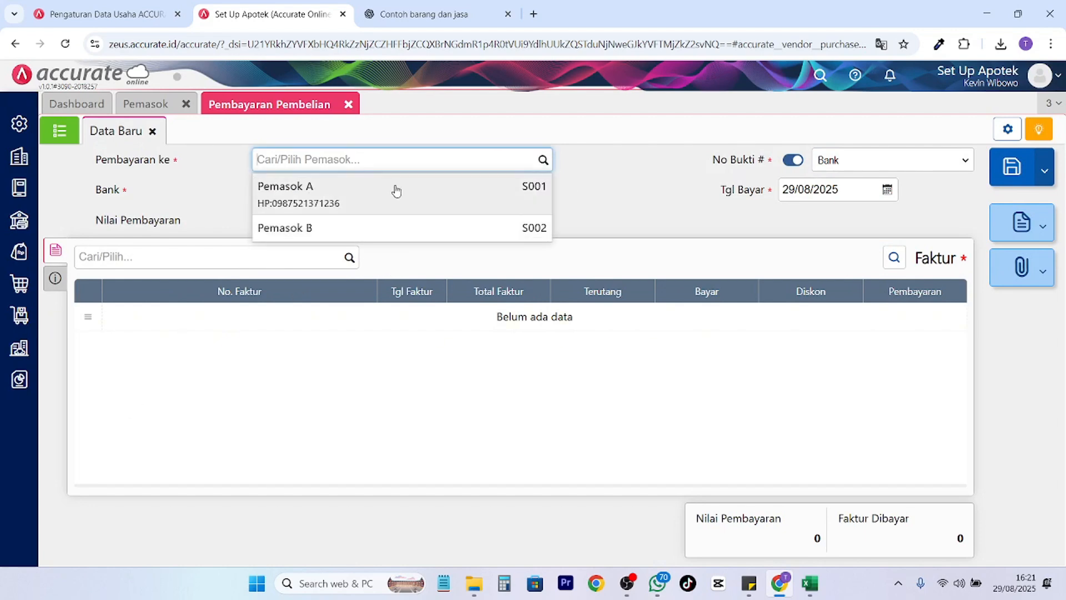
left_click(395, 190)
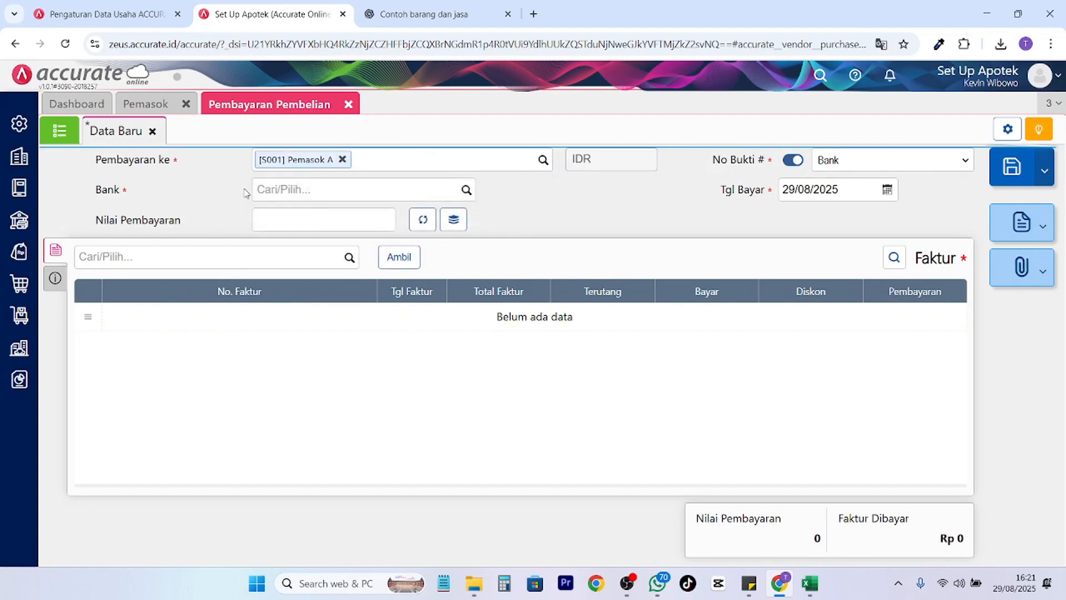
Pay from Bank BCA Bekasi, fetch unpaid invoices INVPE-001 and INVPE-002, and compare with Excel.
left_click(468, 191)
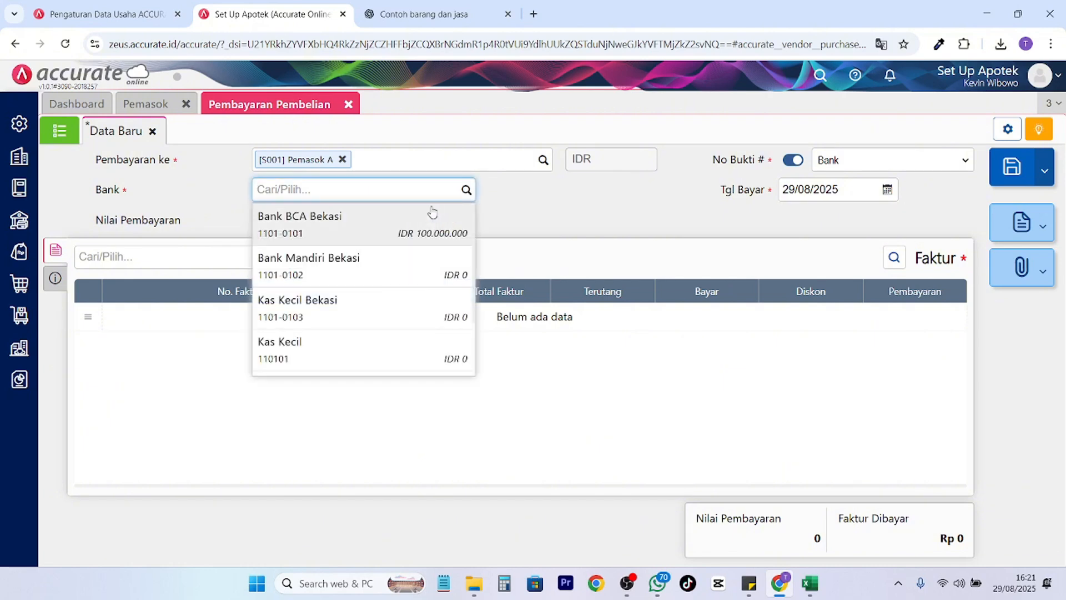
left_click(424, 230)
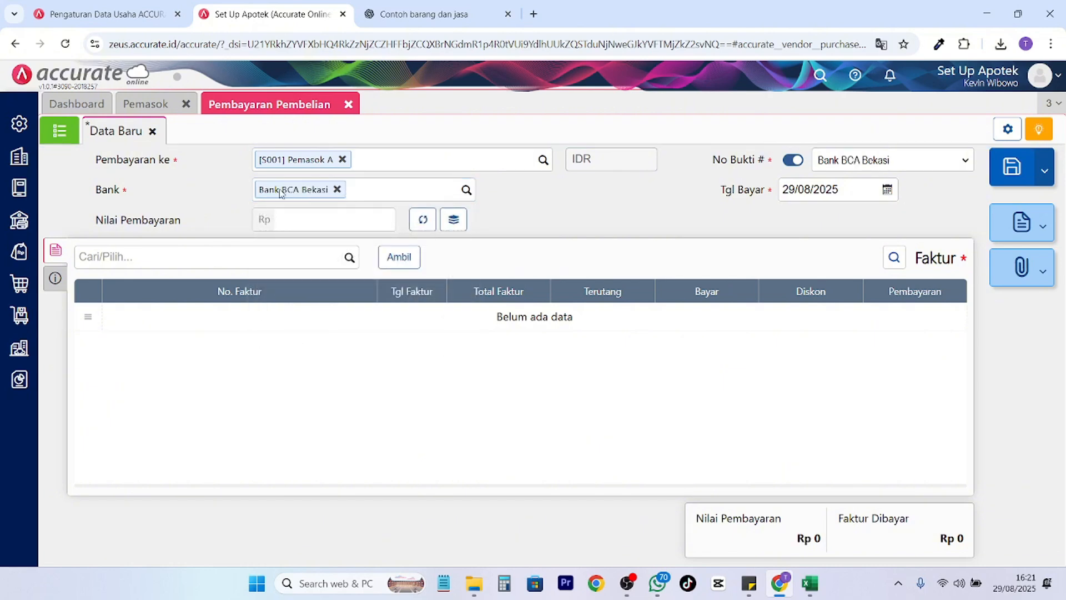
left_click(415, 268)
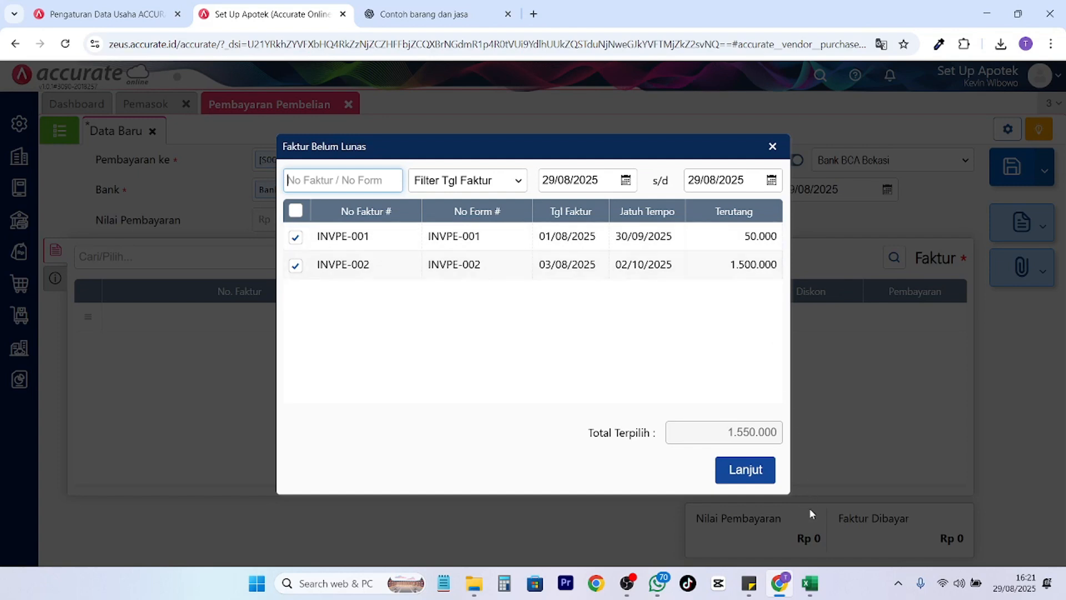
left_click(809, 583)
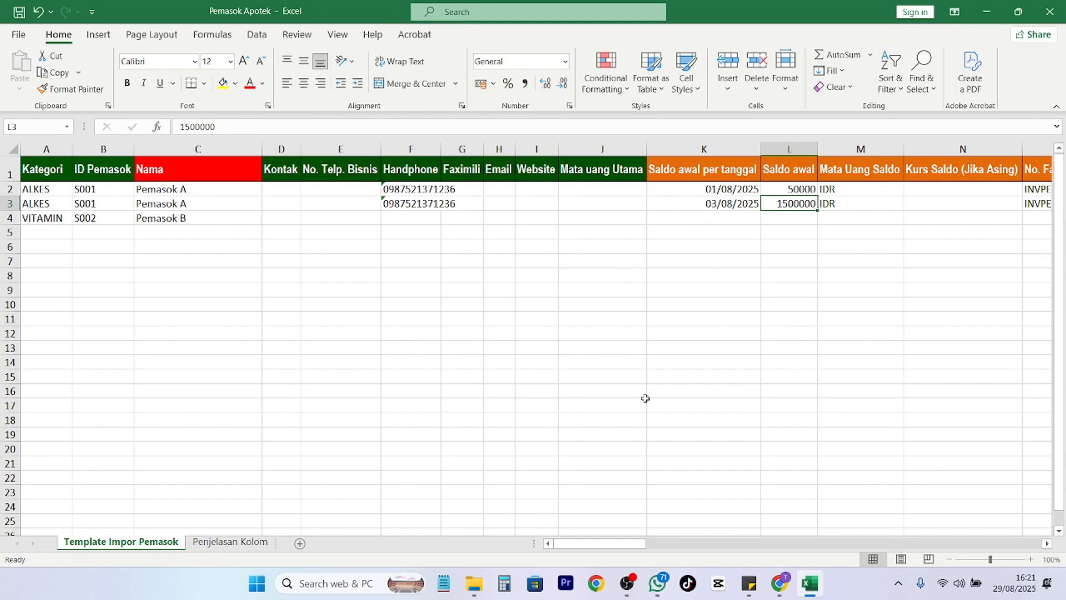
left_click(780, 583)
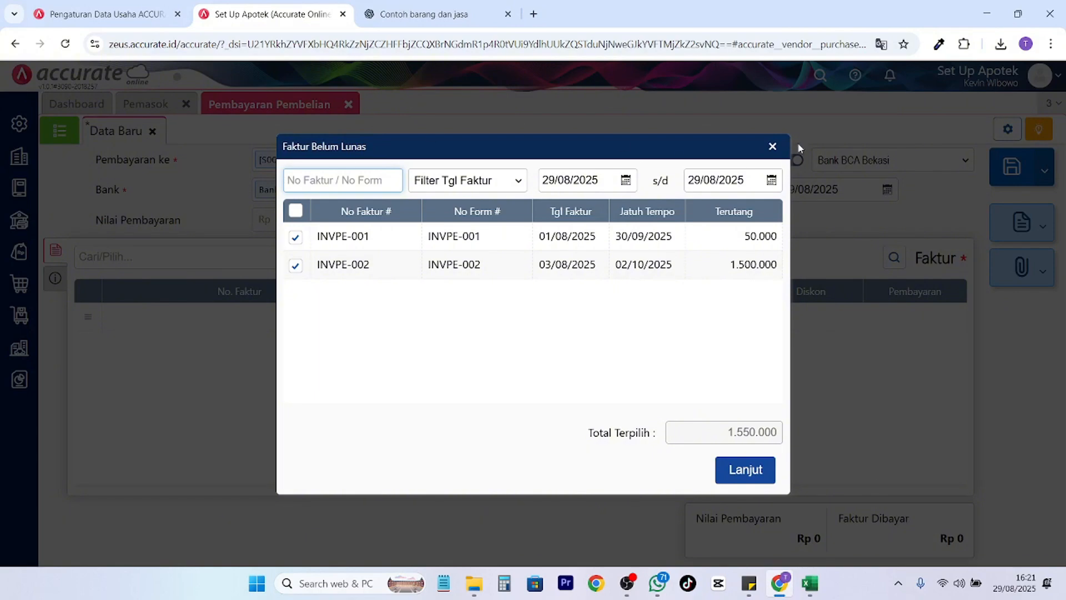
Close the unpaid-invoice dialog and generate the Utang > Faktur Belum Lunas report for Pemasok A.
left_click(772, 146)
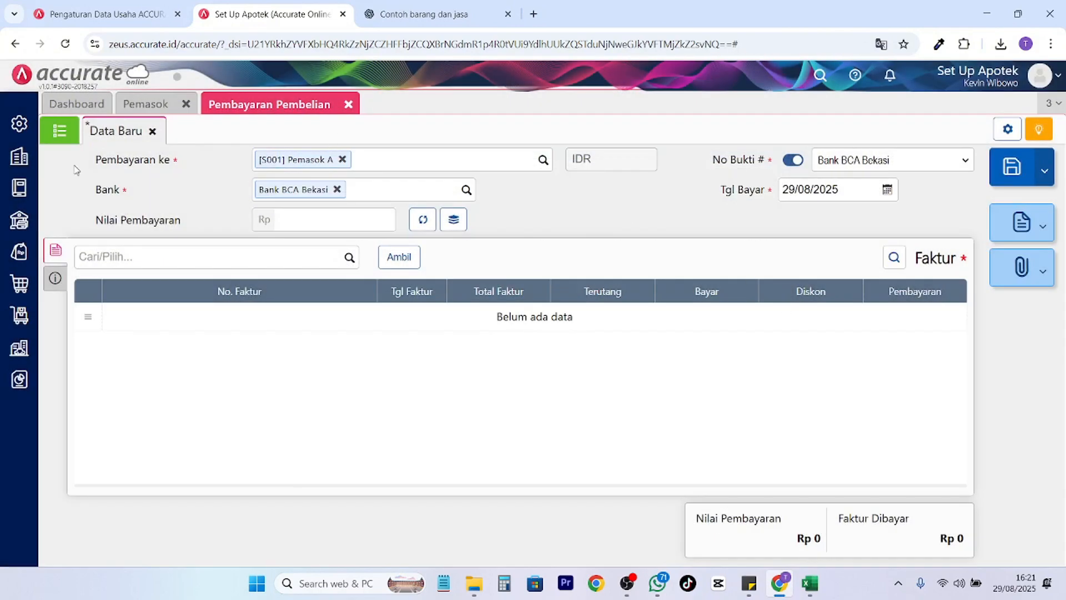
left_click(20, 379)
left_click(83, 471)
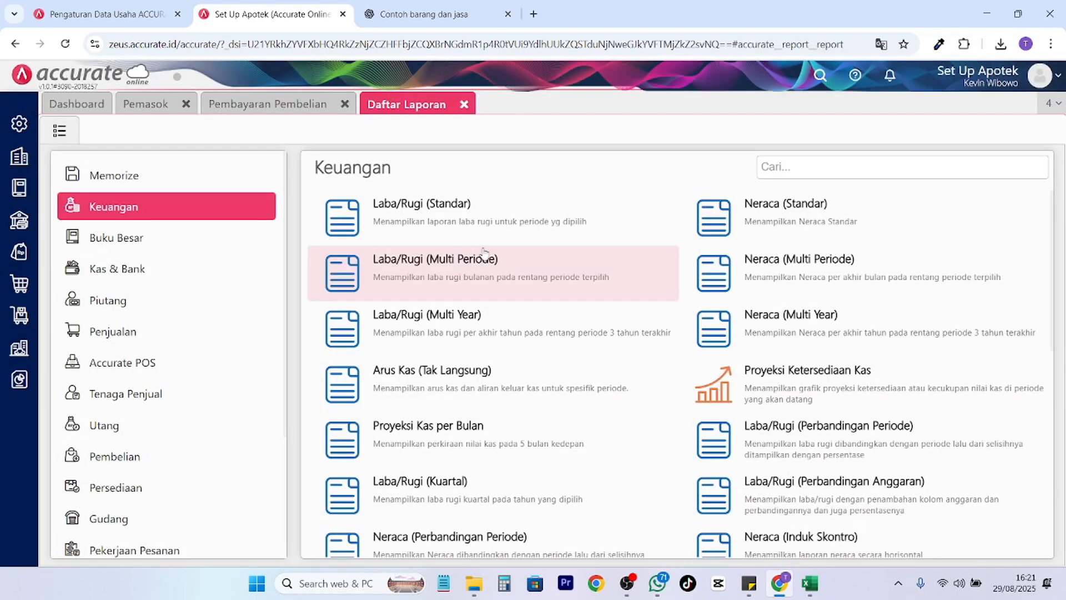
scroll(143, 391, "down", 3)
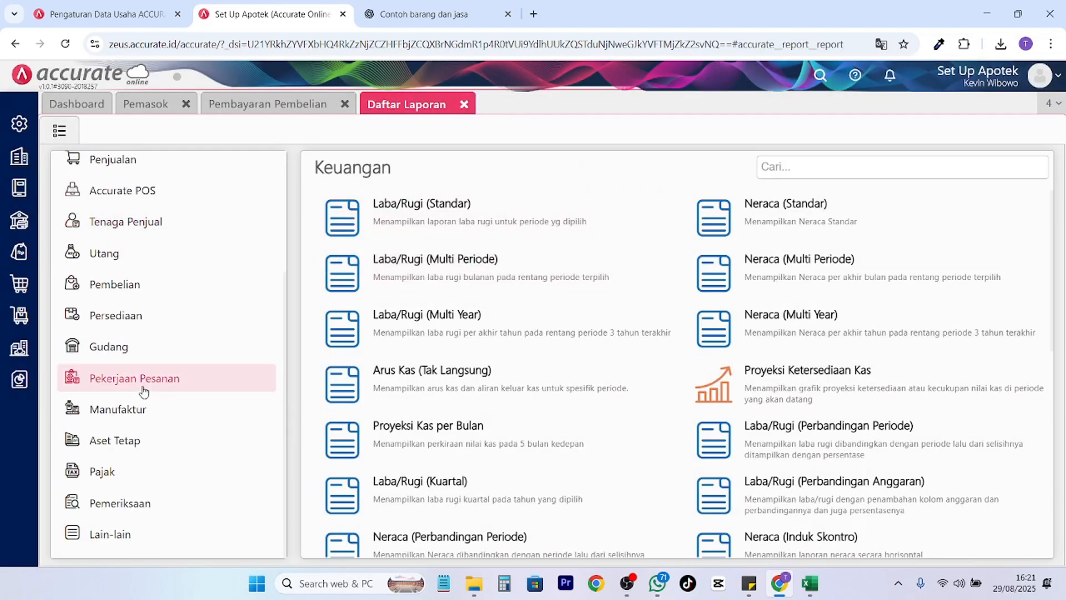
scroll(143, 388, "up", 1)
left_click(141, 326)
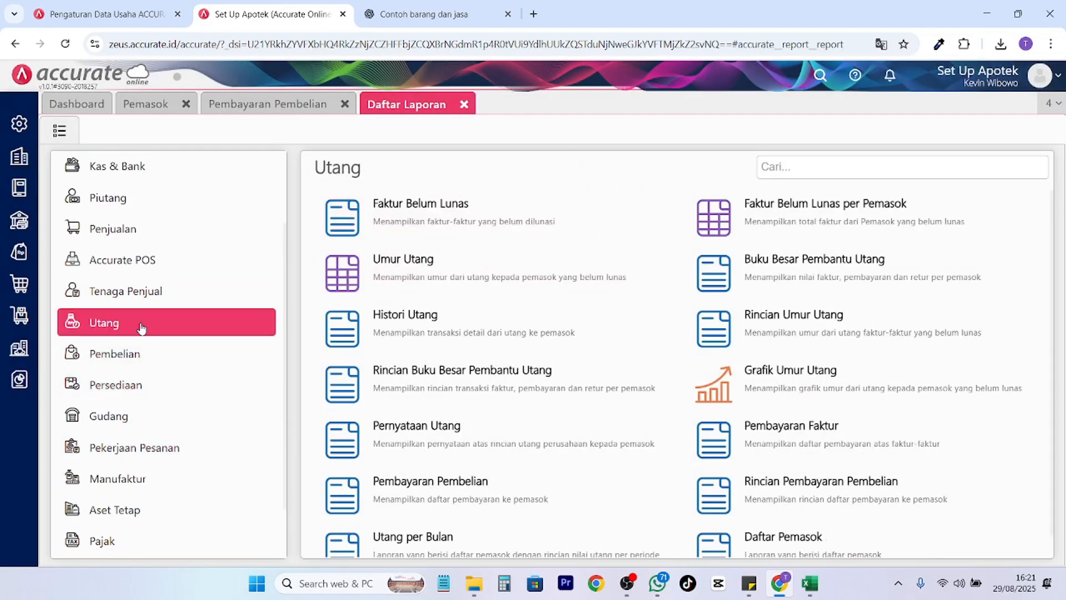
left_click(465, 236)
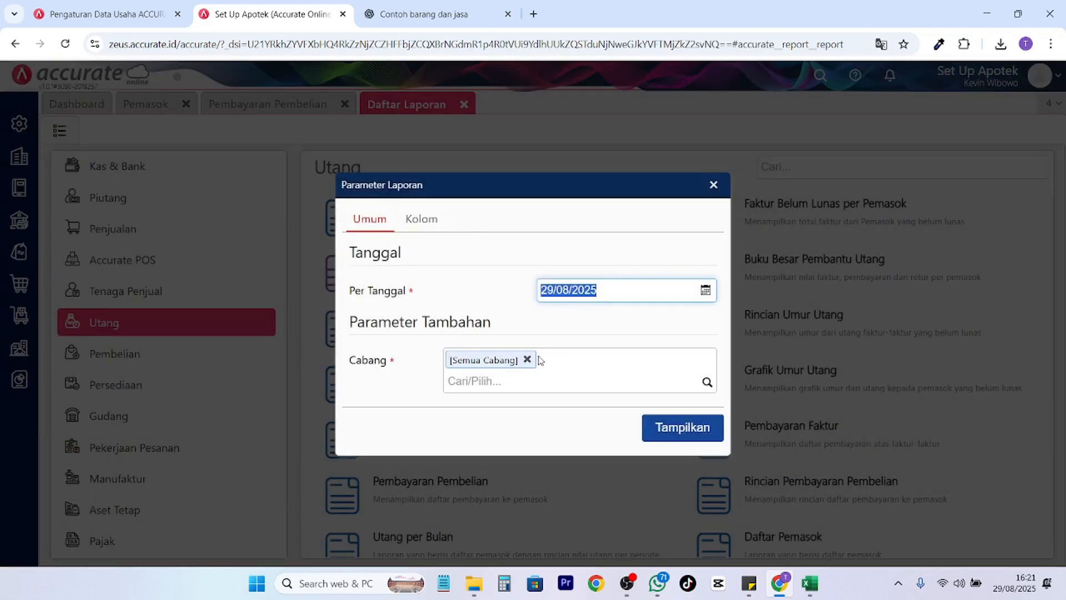
left_click(695, 434)
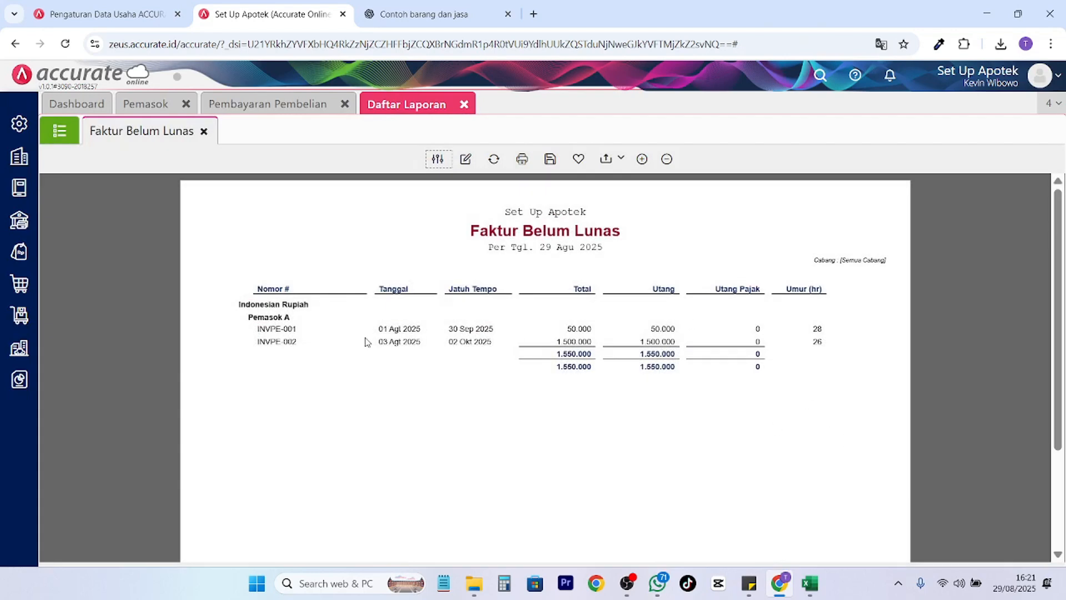
left_click_drag(297, 321, 264, 318)
Generate the Keuangan > Neraca (Induk Skontro) report and check Utang Usaha at IDR 1.550.000.
left_click(60, 130)
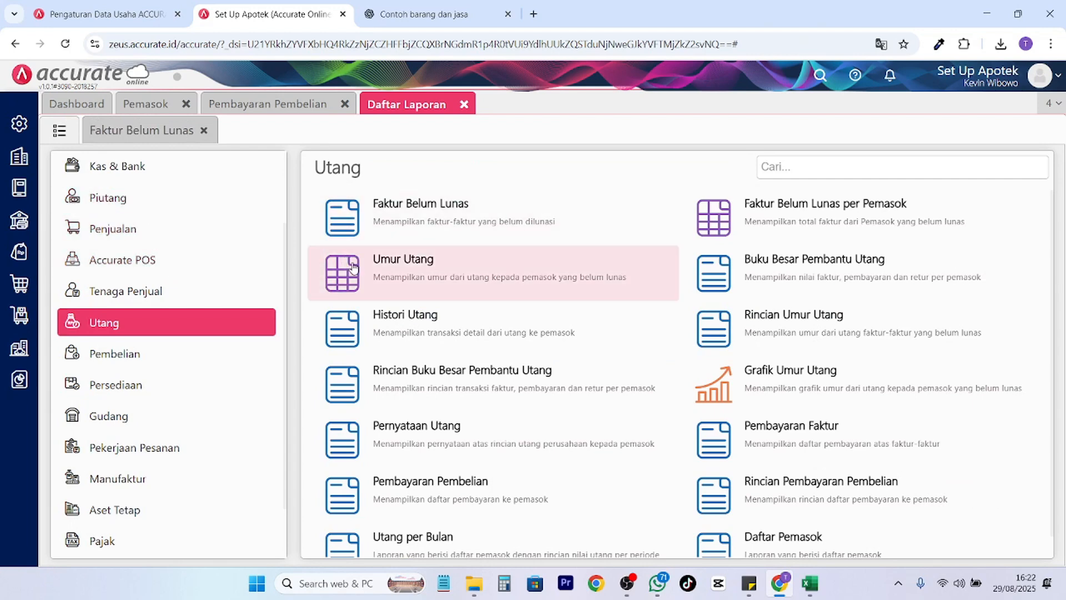
left_click(136, 166)
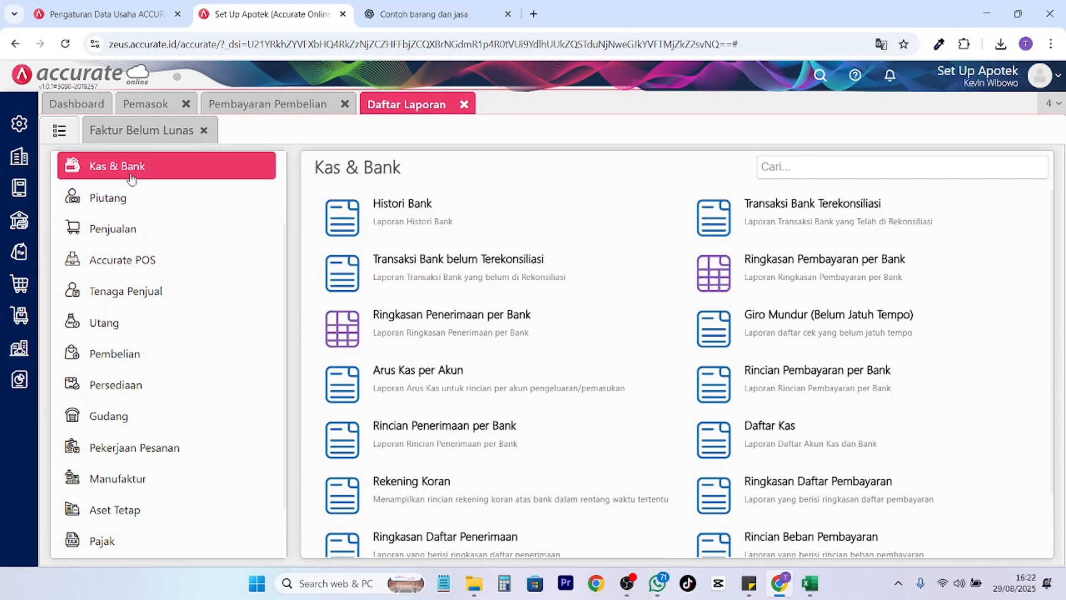
scroll(780, 460, "down", 1)
scroll(780, 460, "up", 1)
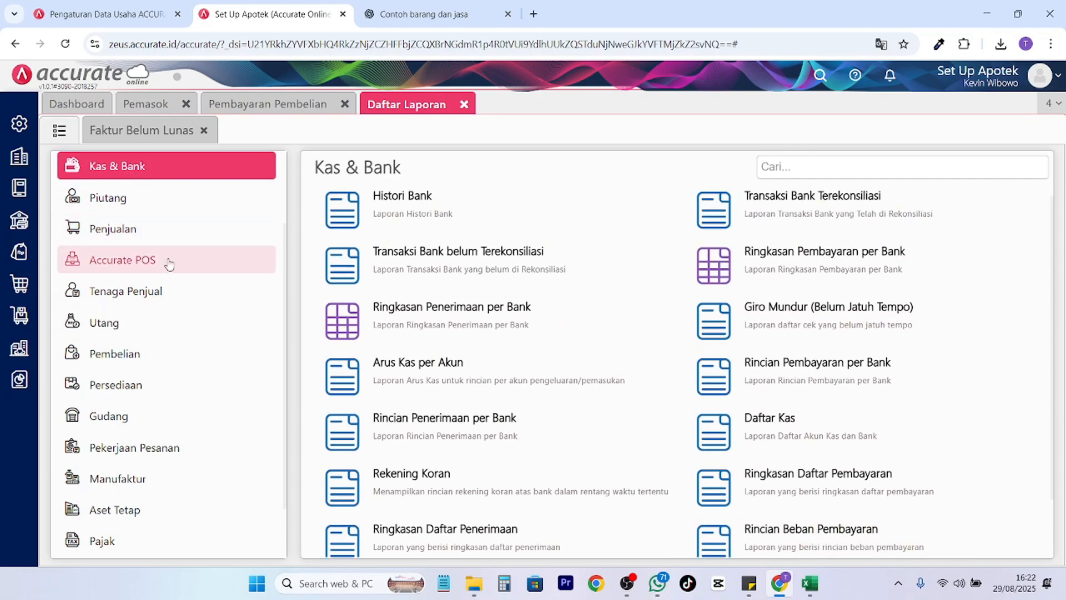
scroll(167, 261, "up", 2)
left_click(114, 207)
scroll(822, 445, "down", 3)
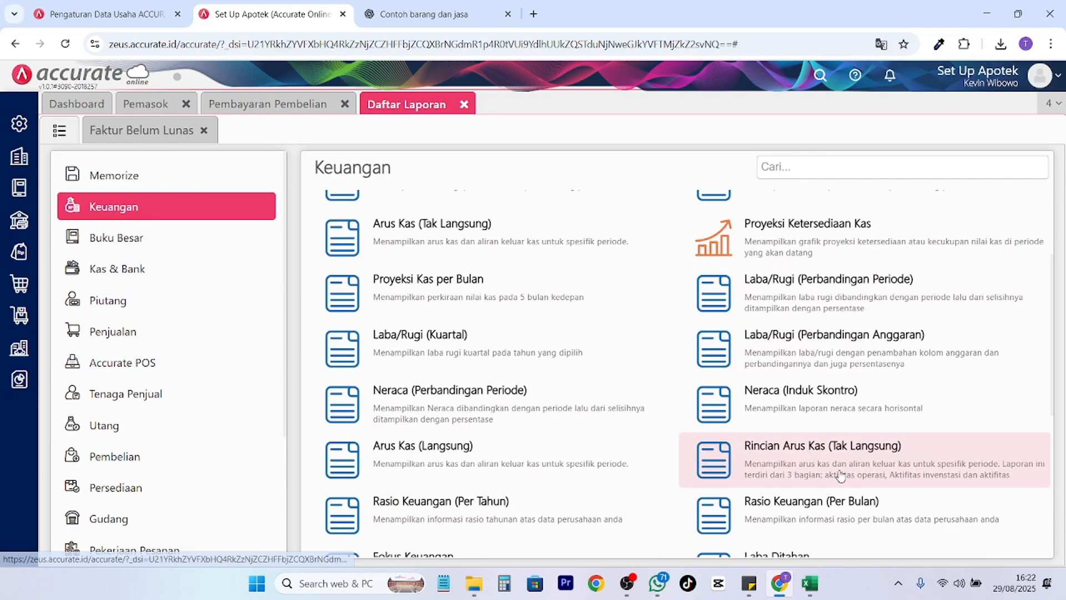
left_click(833, 410)
left_click(679, 465)
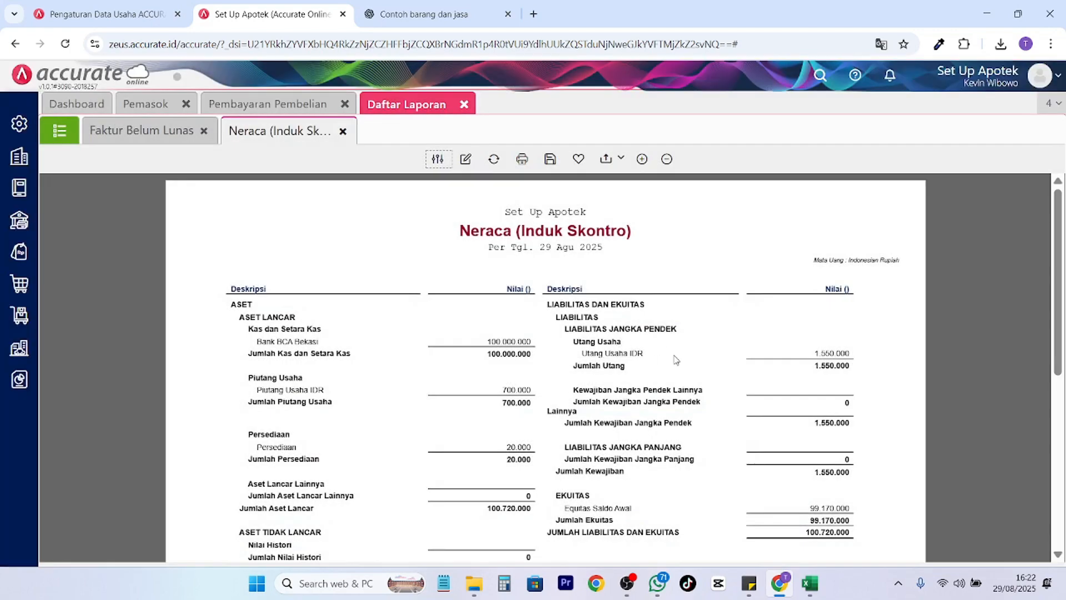
left_click_drag(675, 359, 596, 356)
scroll(762, 397, "down", 3)
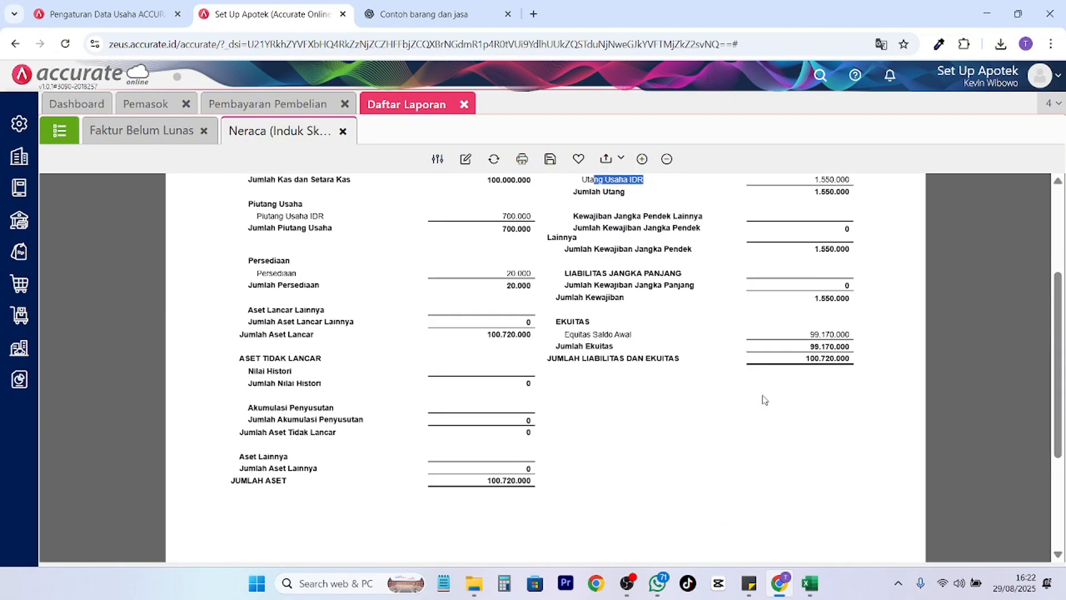
scroll(763, 398, "up", 3)
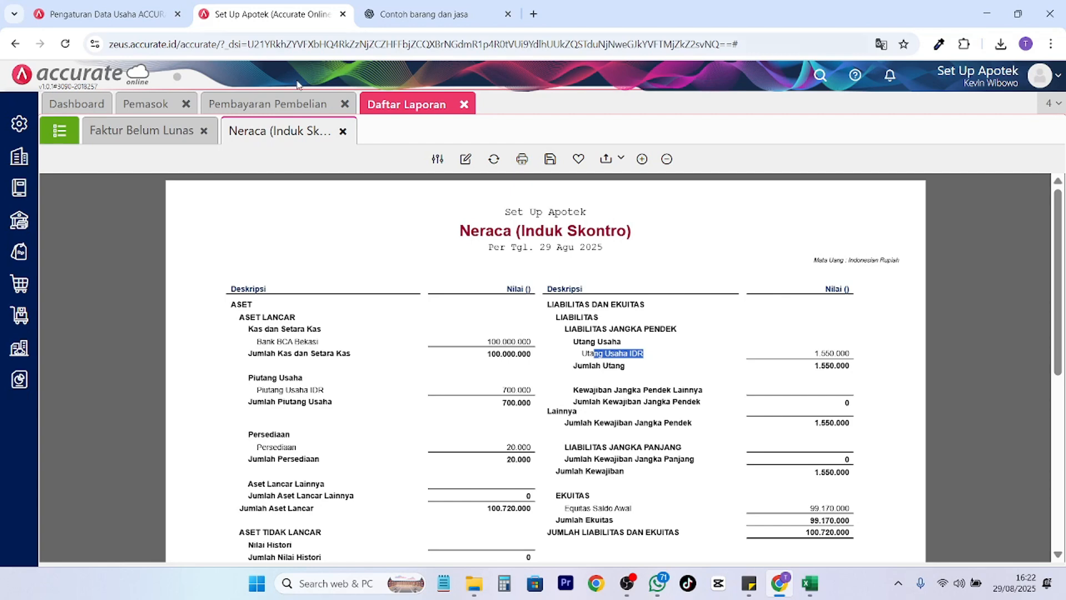
Return to the report list and show the Buku Besar reports.
left_click(60, 130)
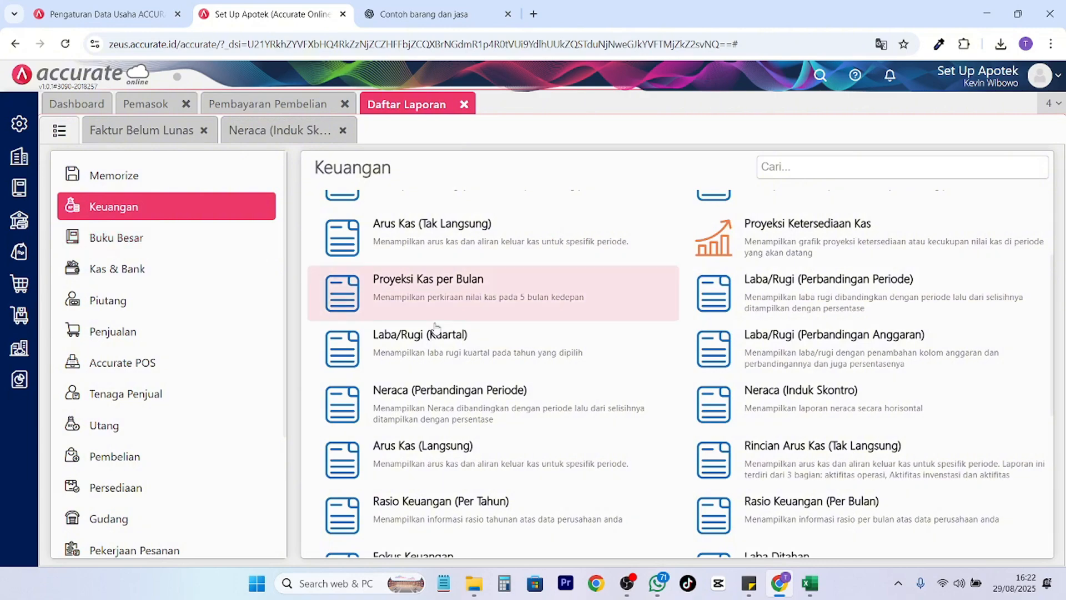
scroll(594, 344, "up", 4)
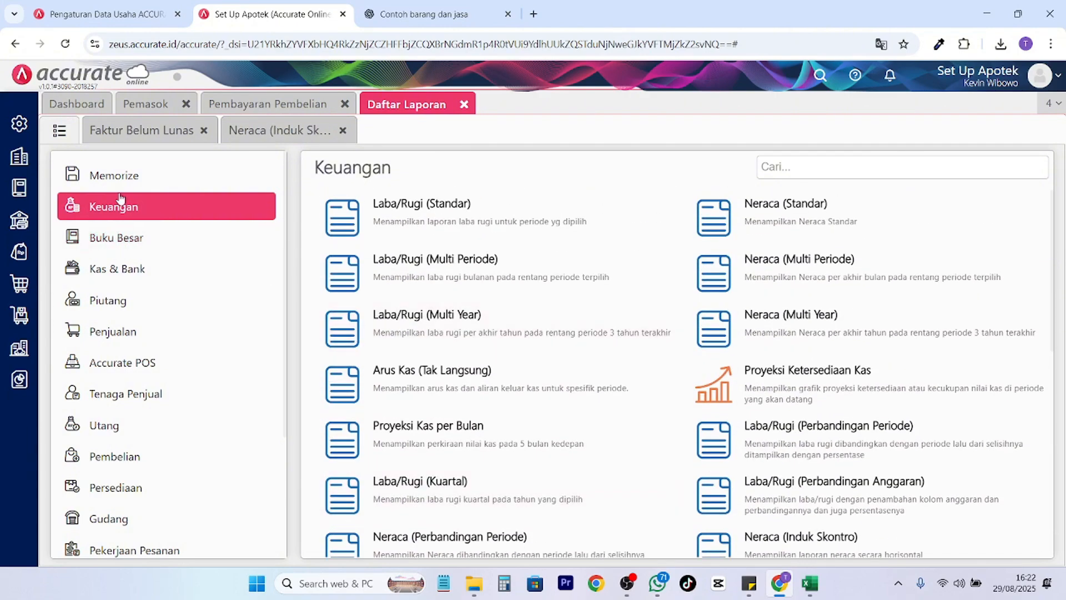
left_click(147, 235)
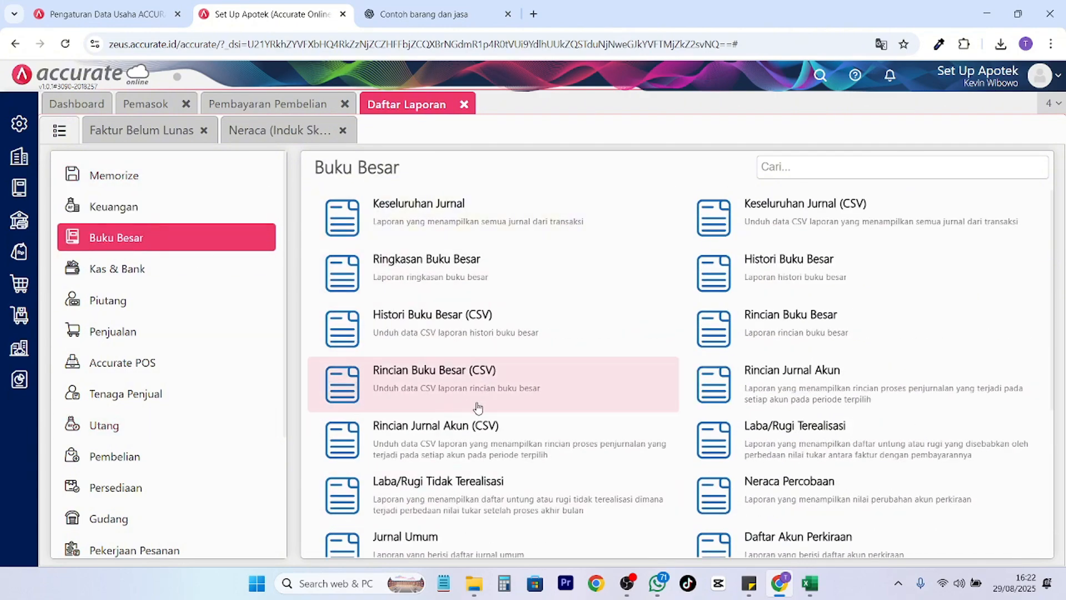